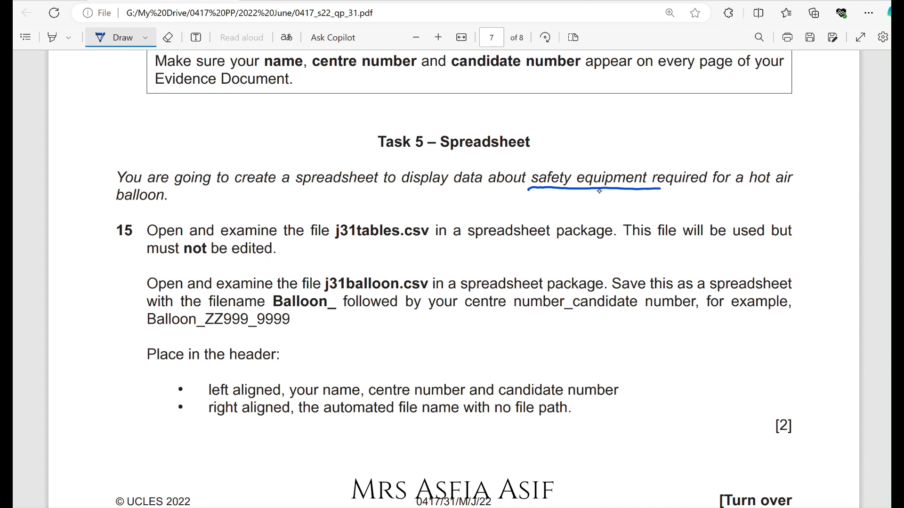
Annotate the task text: mark 'safety equipment', underline 'hot air' and 'j31tables.csv', and circle 'not'.
mouse_move(532, 187)
mouse_down()
mouse_move(528, 172)
mouse_move(649, 161)
mouse_move(658, 189)
mouse_up()
drag(748, 188, 781, 189)
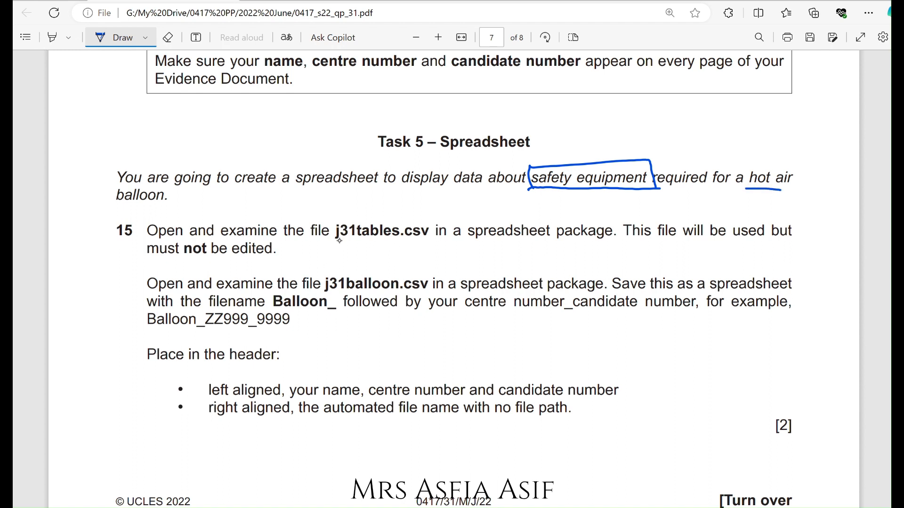
drag(333, 239, 426, 240)
mouse_move(209, 243)
mouse_down()
mouse_move(190, 263)
mouse_move(180, 243)
mouse_up()
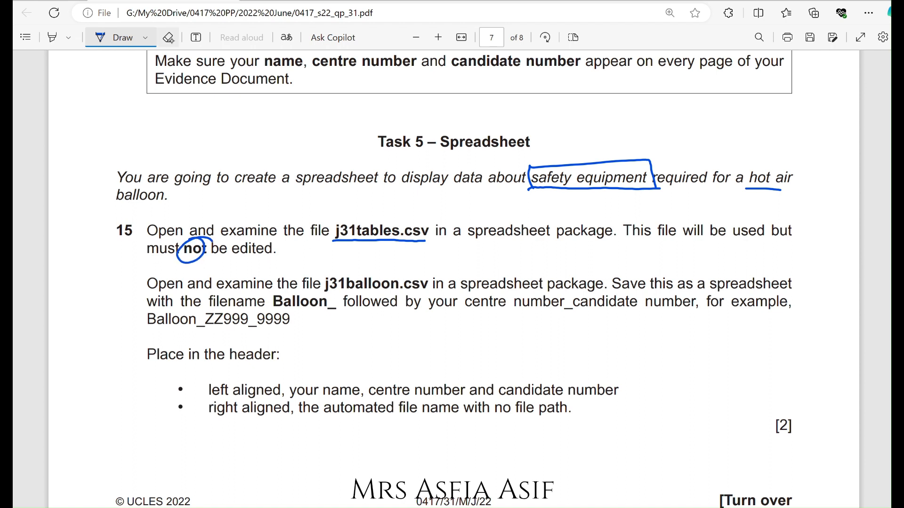
Erase the circle around 'not' and redraw it more neatly with the pen.
click(167, 37)
click(188, 254)
click(113, 37)
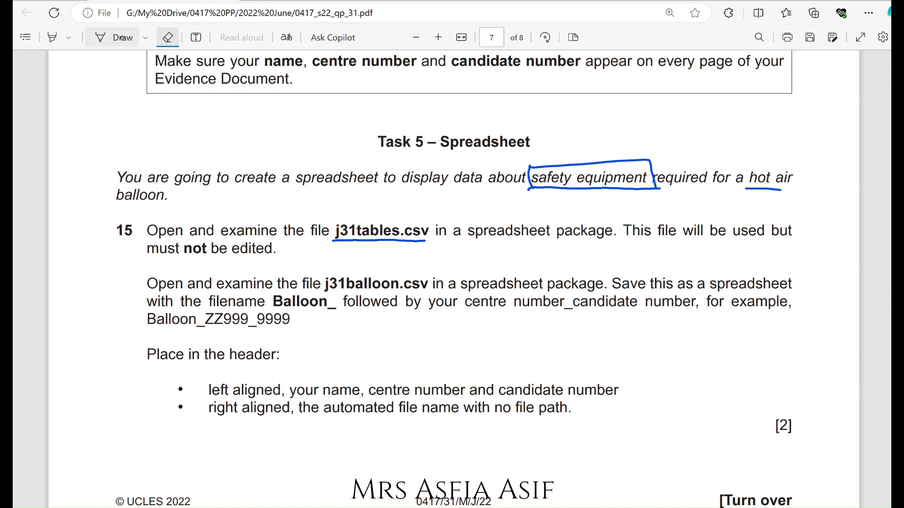
mouse_move(183, 257)
mouse_down()
mouse_move(215, 252)
mouse_move(181, 249)
mouse_move(214, 254)
mouse_up()
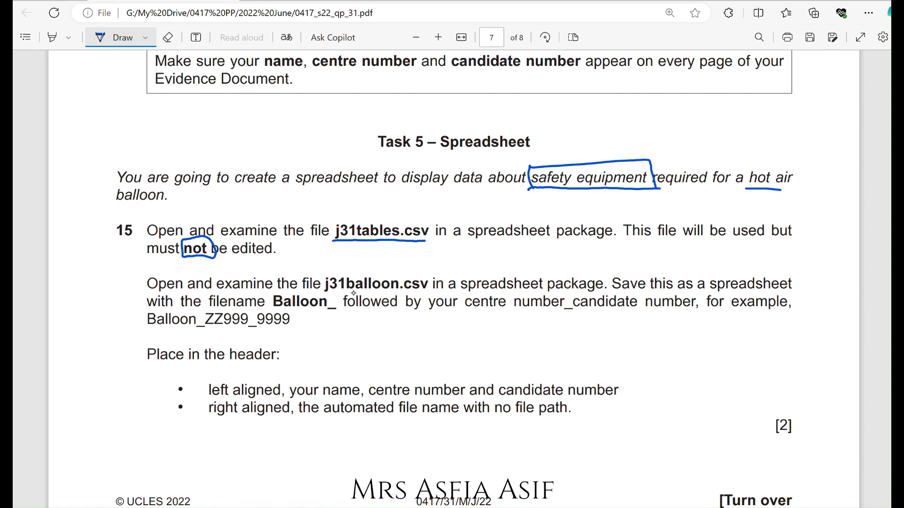
Underline 'j31balloon.csv' and 'centre number', and circle the word 'examine' in the instructions.
drag(336, 289, 420, 291)
drag(489, 310, 545, 311)
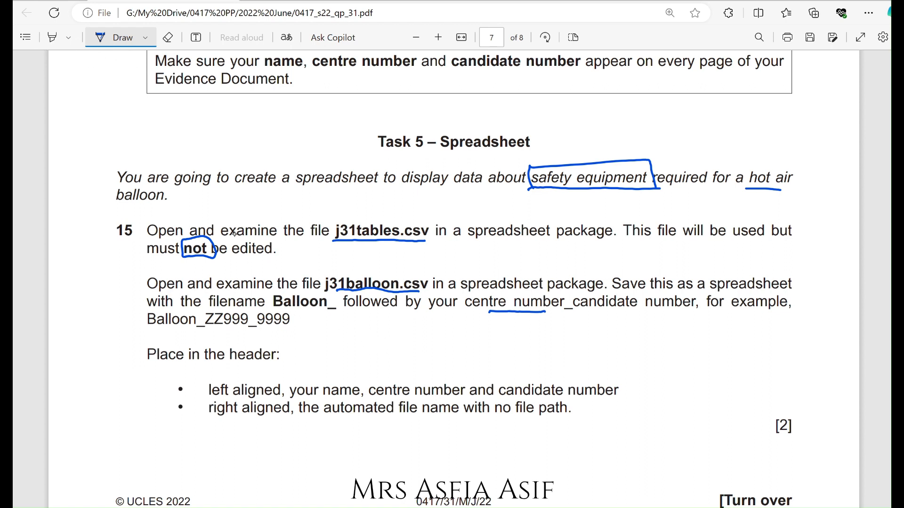
mouse_move(220, 237)
mouse_down()
mouse_move(259, 238)
mouse_move(233, 212)
mouse_move(218, 236)
mouse_up()
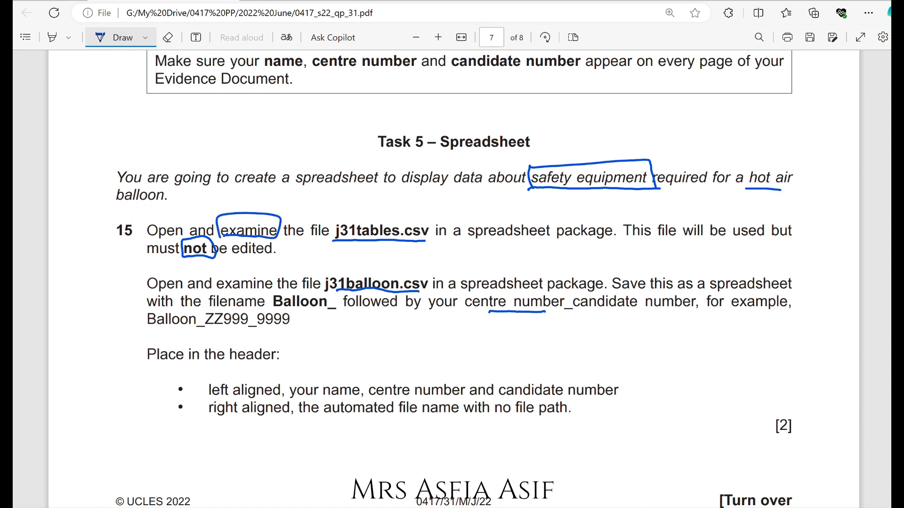
Switch to the j31tables spreadsheet and autofit the widths of all its data columns.
click(463, 506)
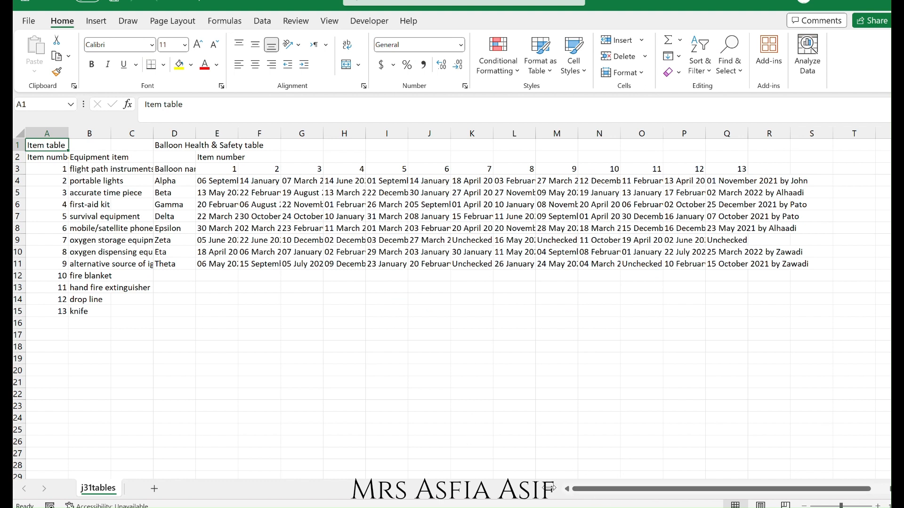
drag(561, 488, 437, 476)
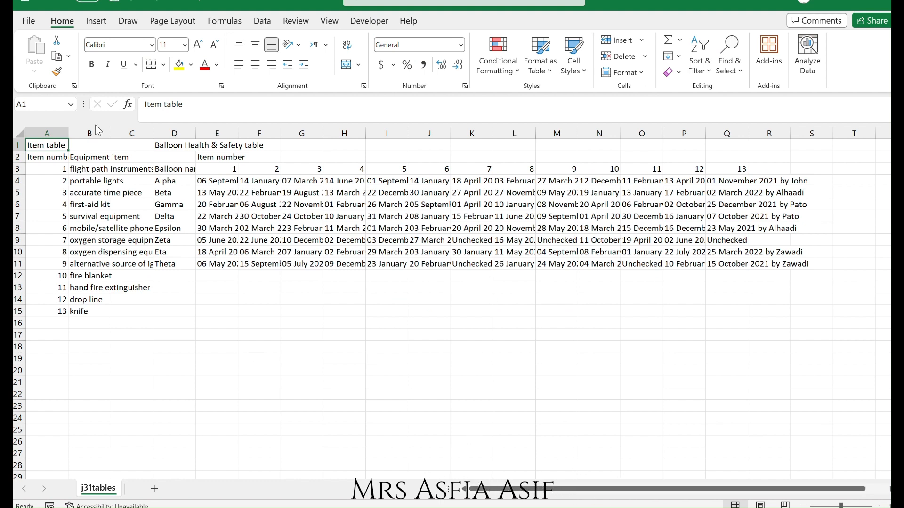
click(55, 134)
drag(55, 133, 800, 134)
double_click(800, 133)
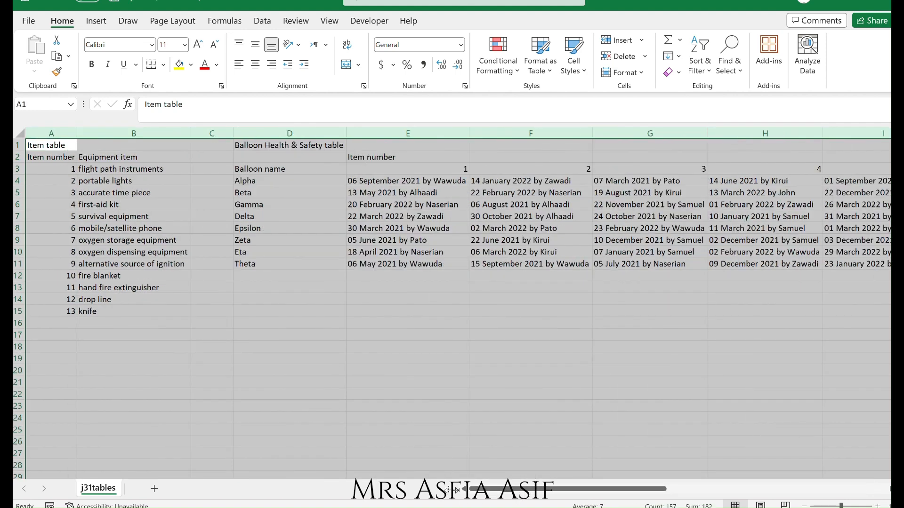
Examine the item table and the Balloon Health & Safety table cells in j31tables.
click(235, 288)
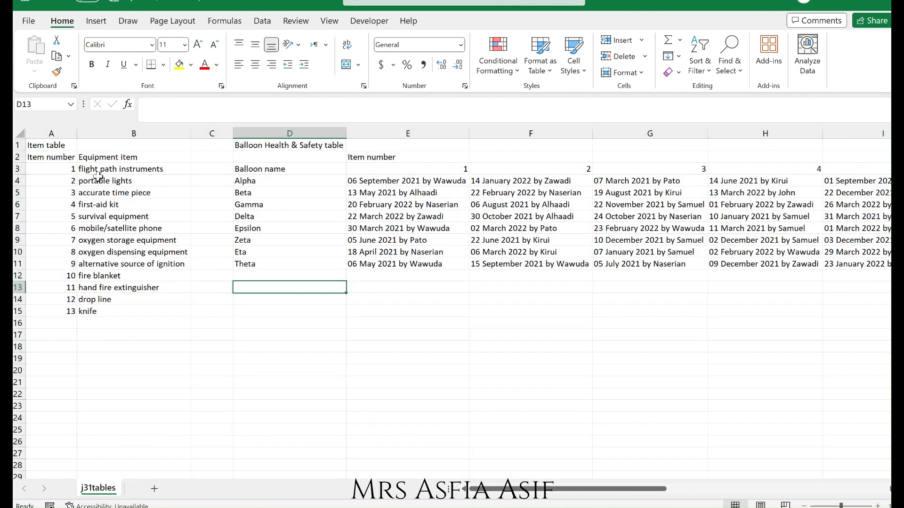
click(52, 145)
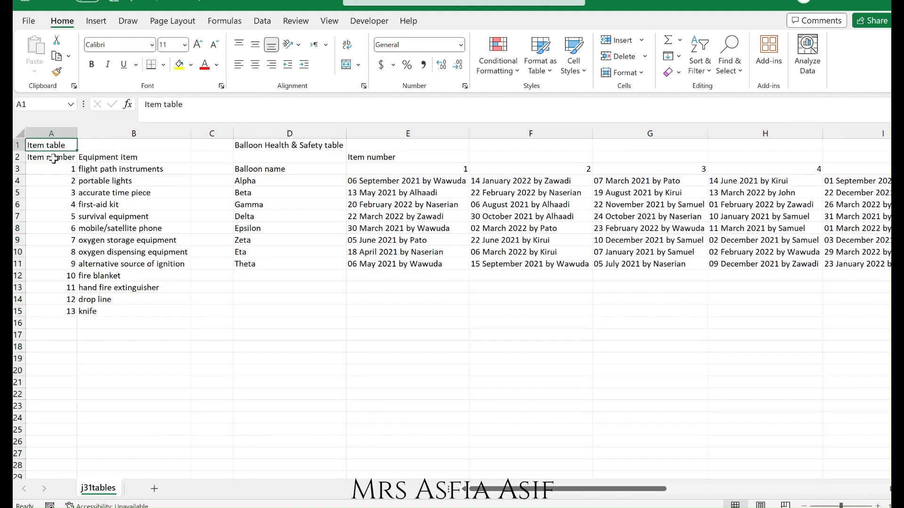
drag(53, 158, 116, 324)
click(277, 143)
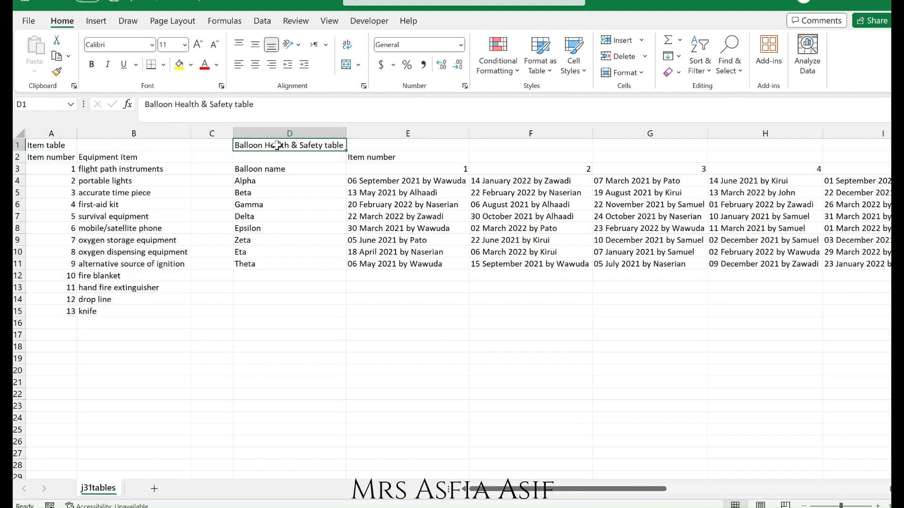
click(207, 133)
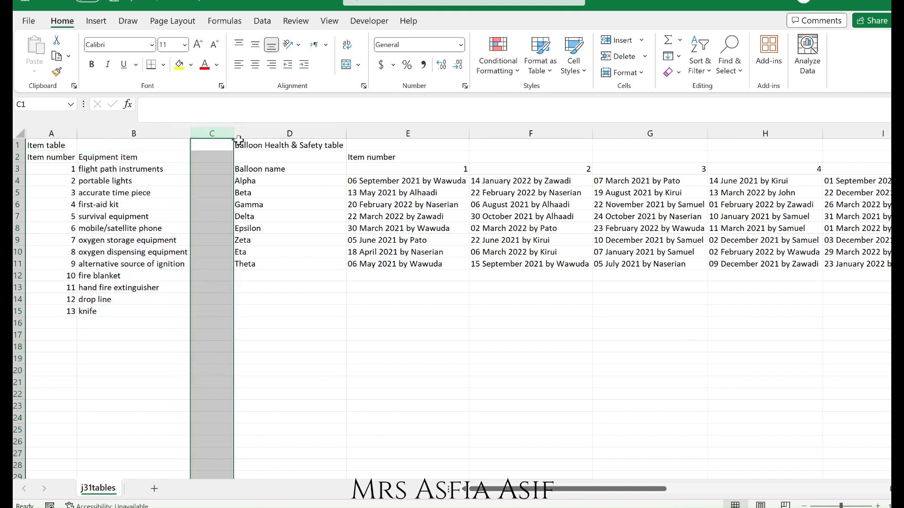
click(269, 143)
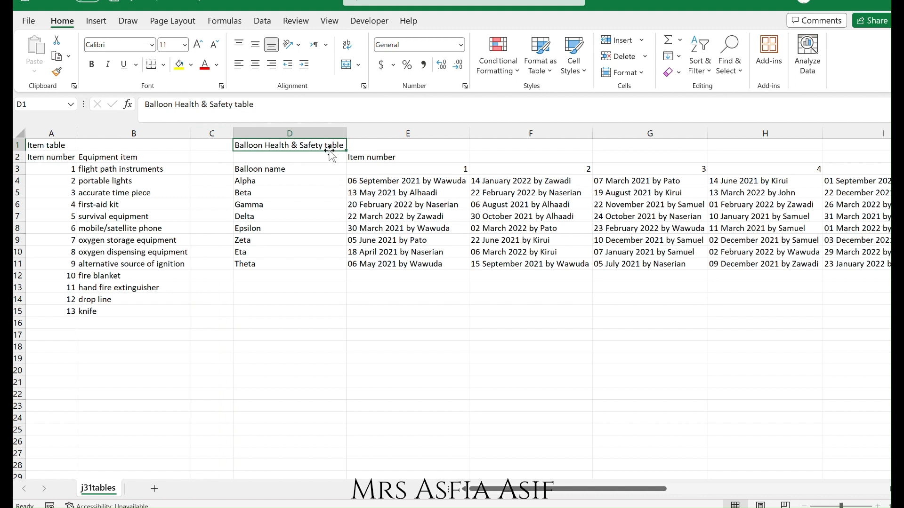
click(366, 159)
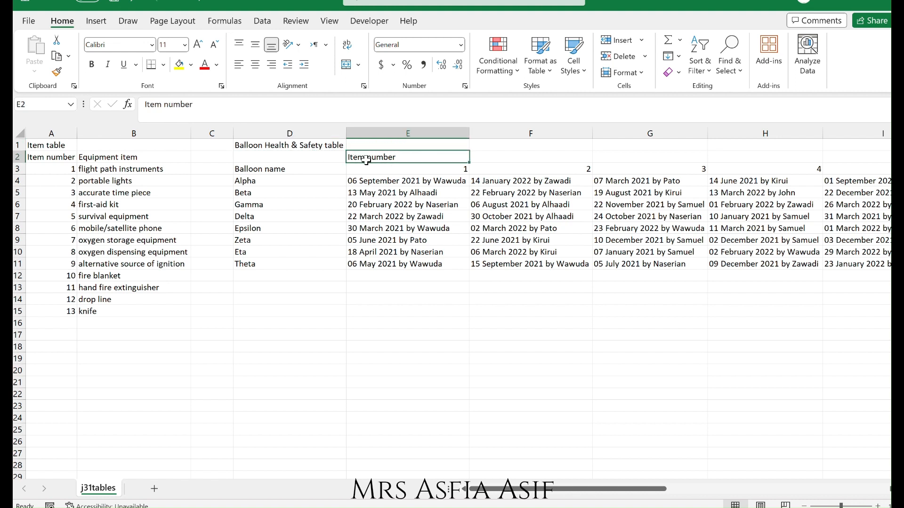
click(312, 179)
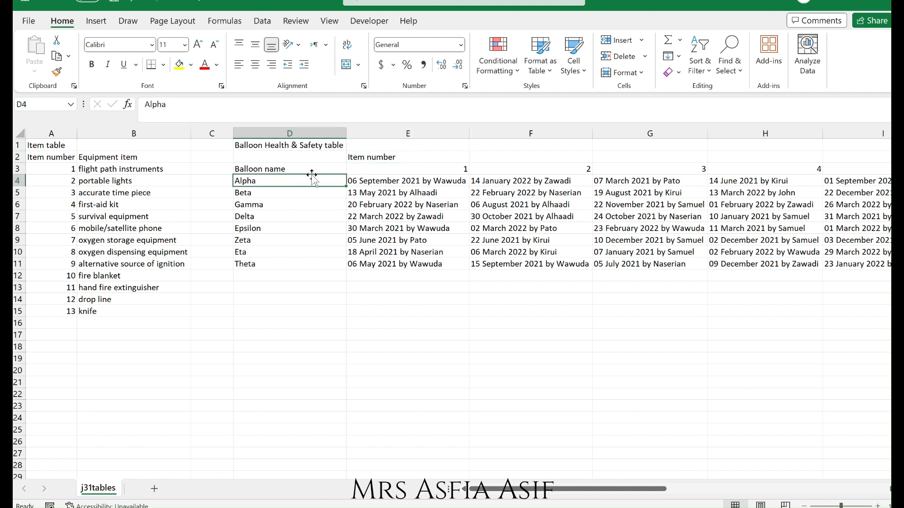
key(Up)
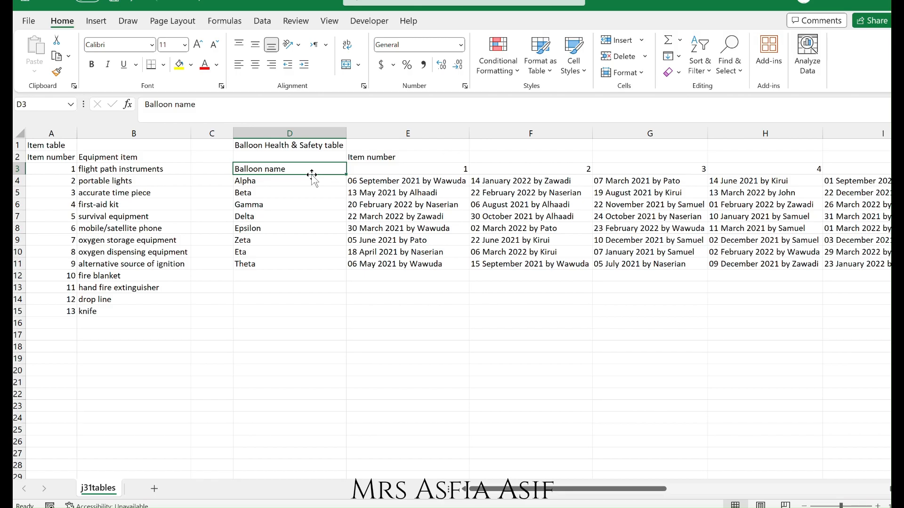
Switch to the j31balloon spreadsheet and autofit the widths of columns A to C.
key(alt+Tab)
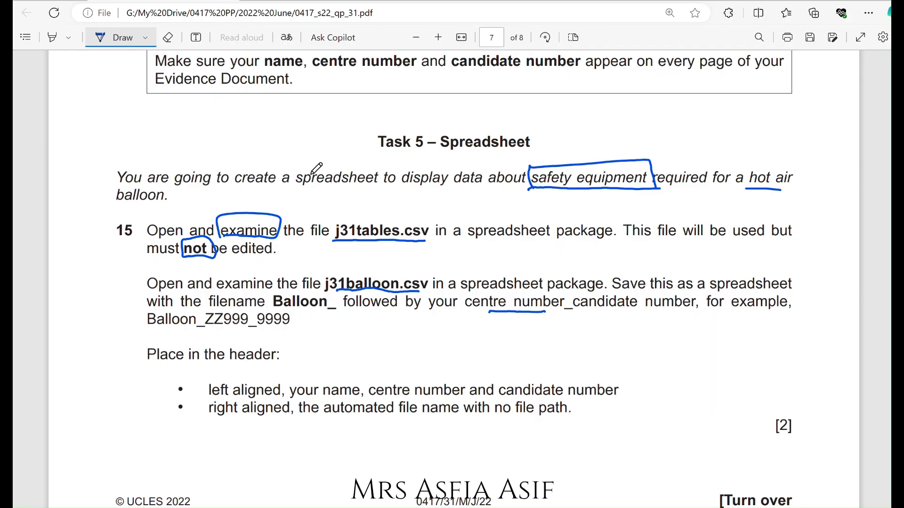
key(alt+Tab)
key(alt+Tab)
key(alt+Tab)
key(alt+Tab)
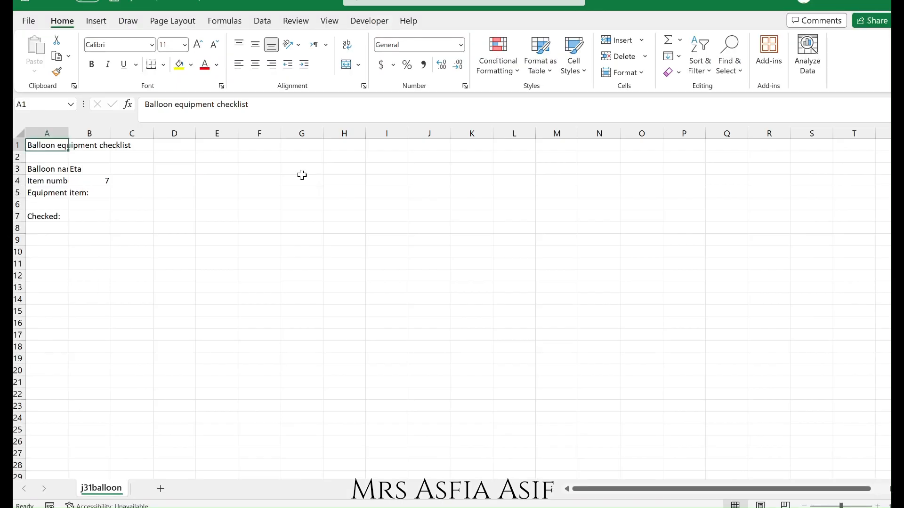
click(51, 132)
drag(51, 133, 119, 131)
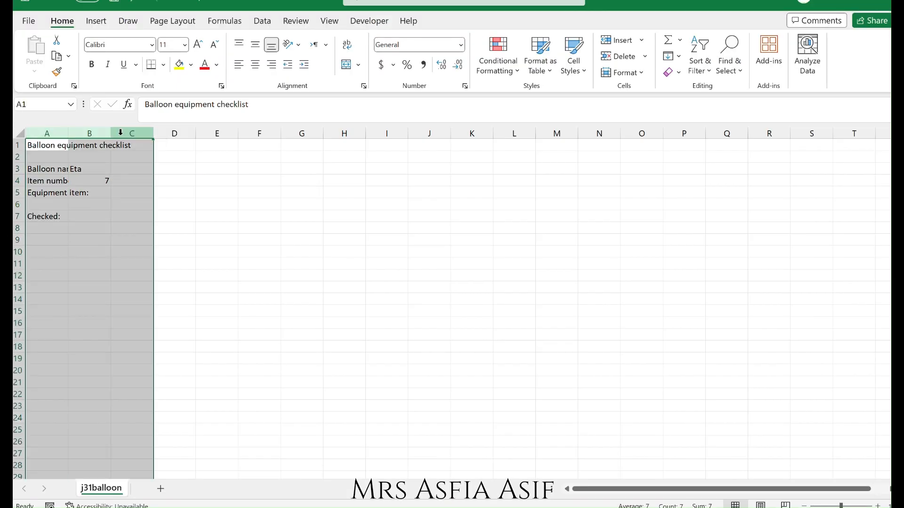
double_click(110, 133)
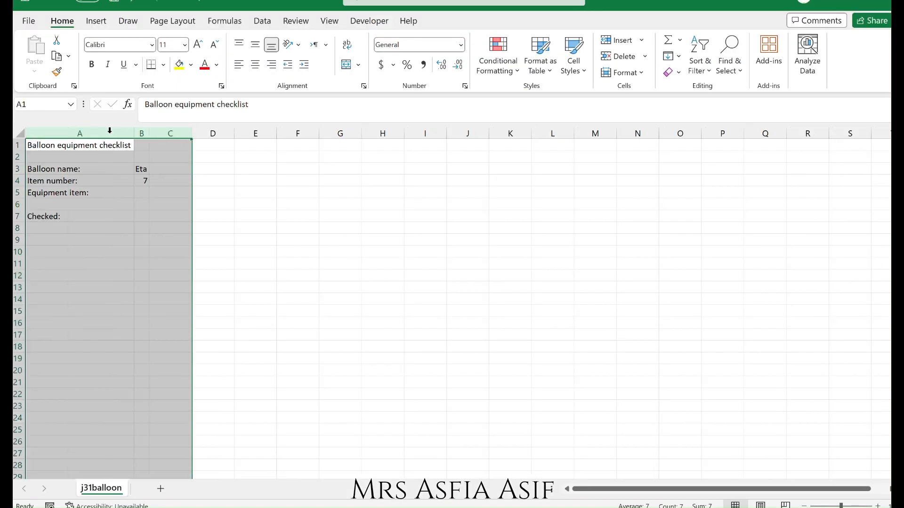
Widen column B of the balloon checklist slightly.
click(79, 145)
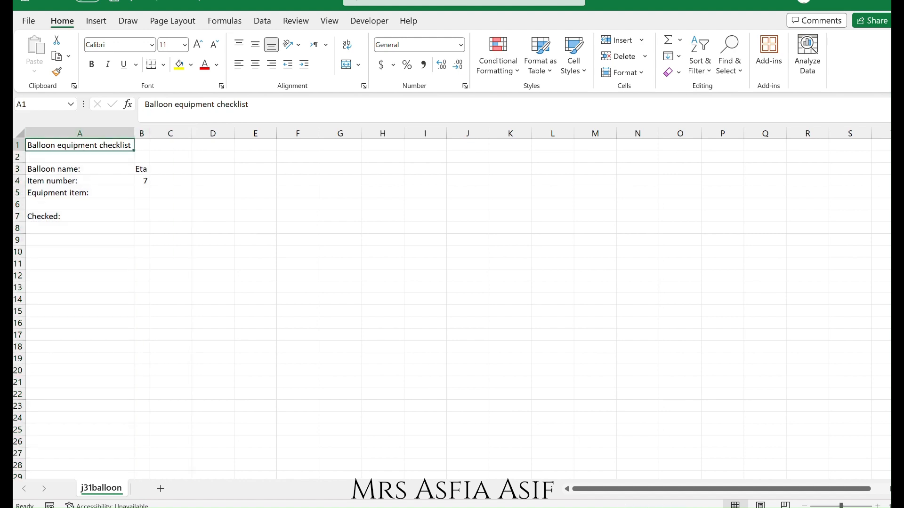
click(878, 505)
click(878, 506)
click(878, 505)
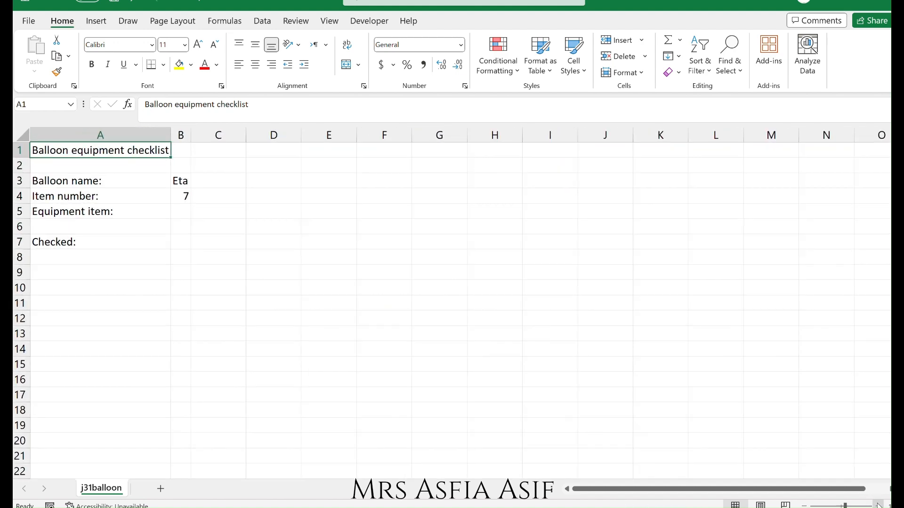
click(878, 505)
click(878, 505)
click(878, 506)
click(878, 506)
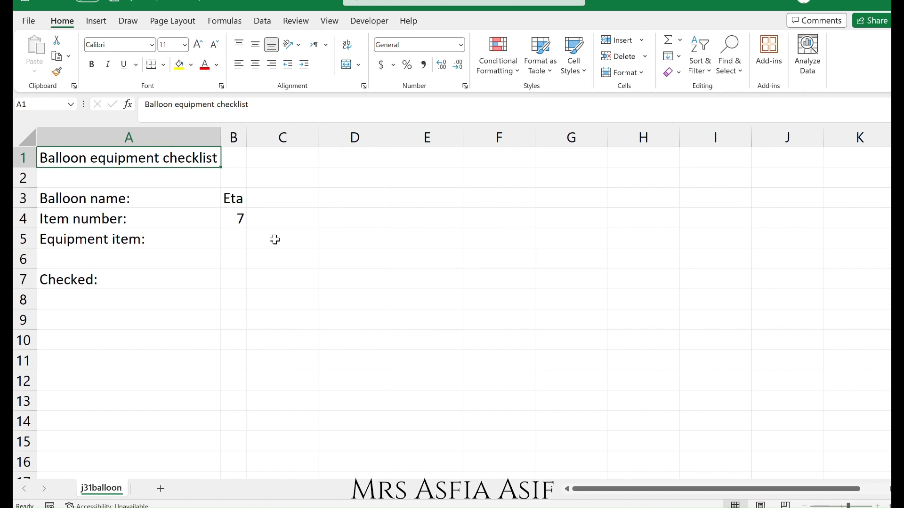
drag(245, 136, 268, 135)
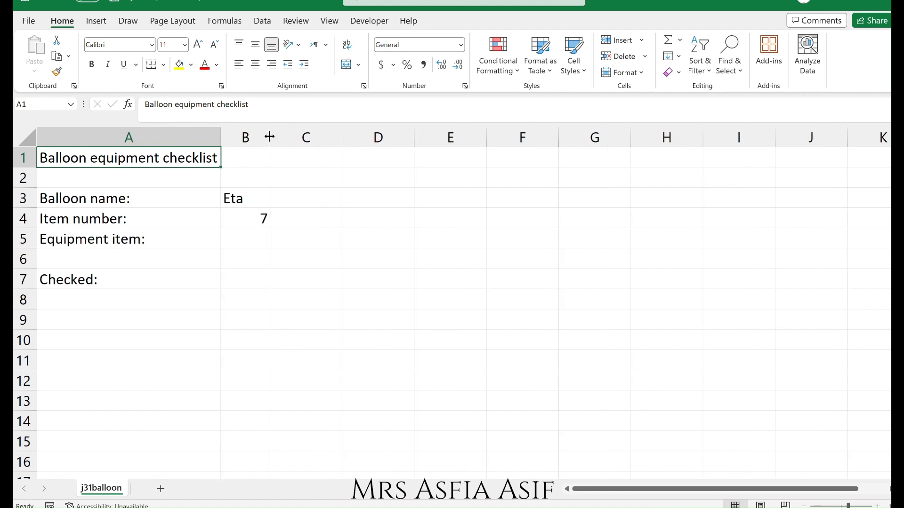
Open Save As with more options and navigate into the 'worked' folder.
click(30, 21)
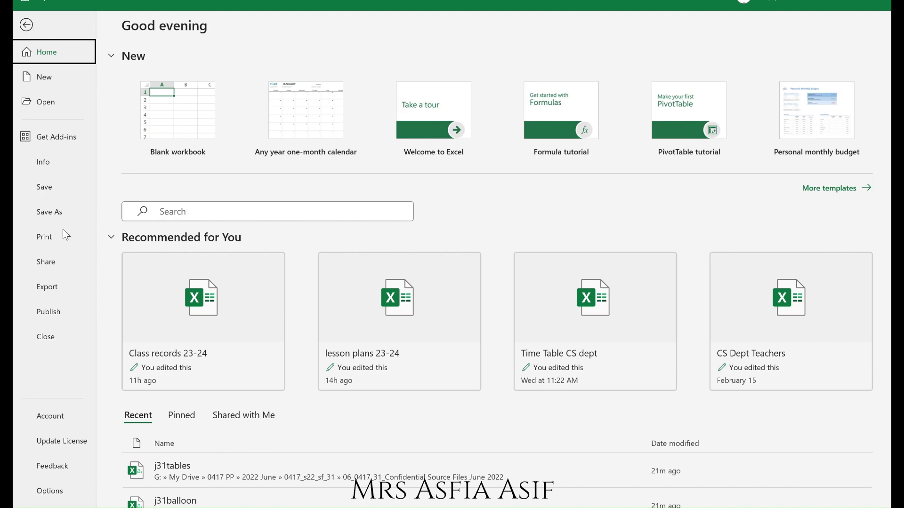
click(52, 217)
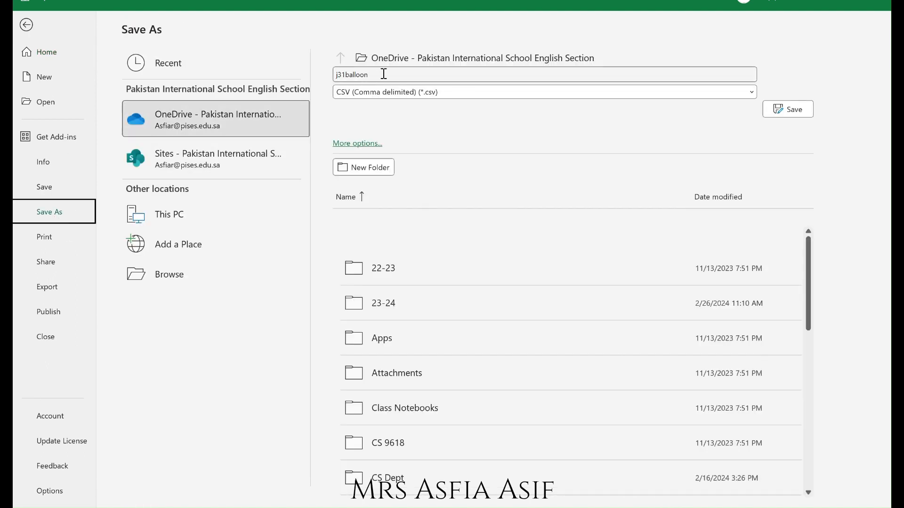
click(358, 146)
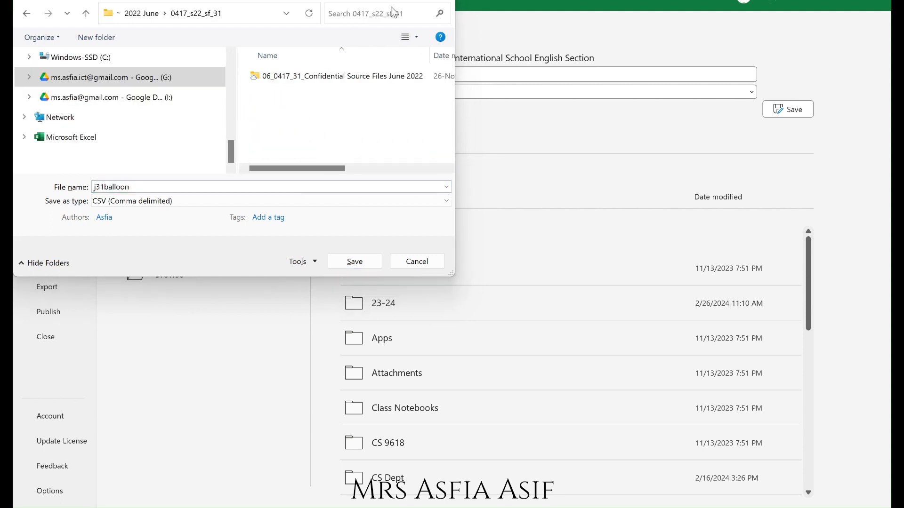
double_click(290, 74)
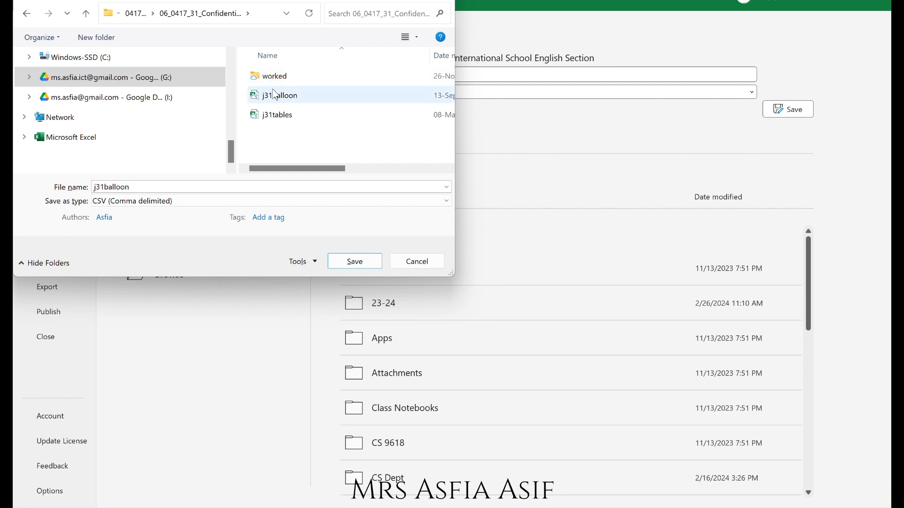
click(289, 84)
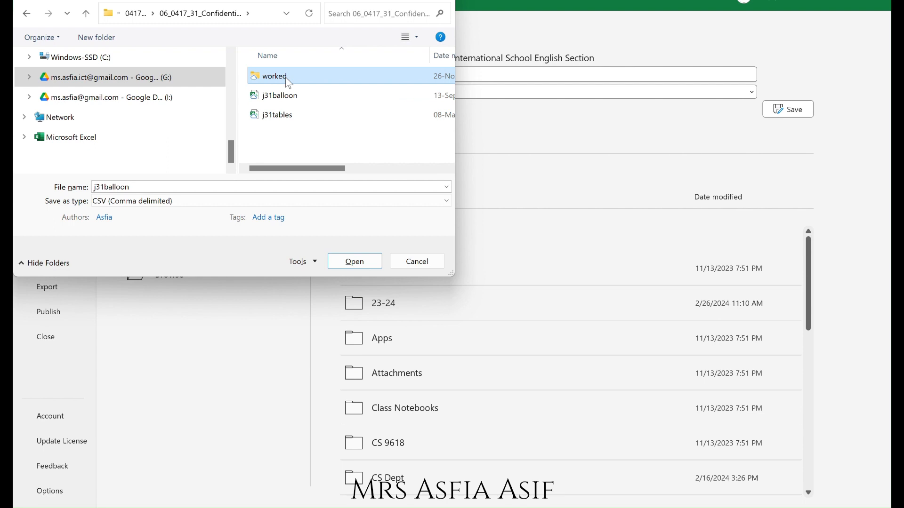
double_click(288, 83)
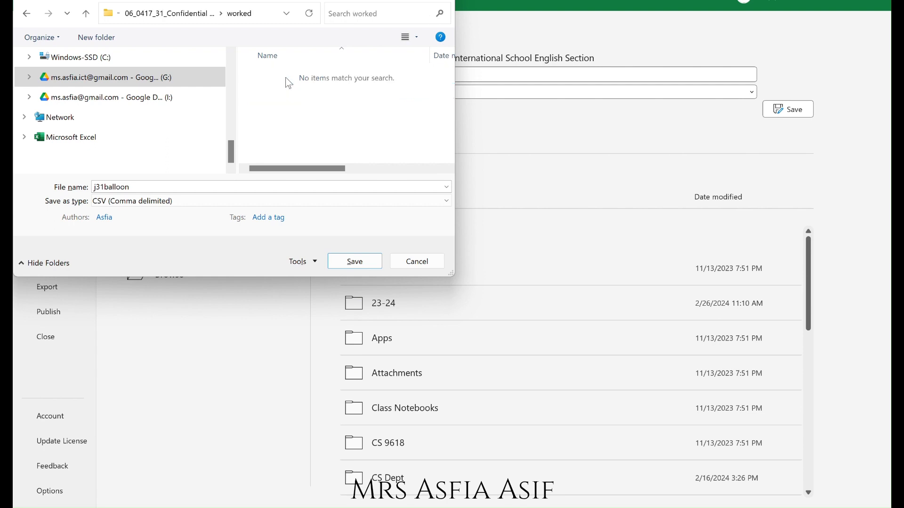
Set the save type to Excel Workbook and change the file name to Balloon.
click(178, 207)
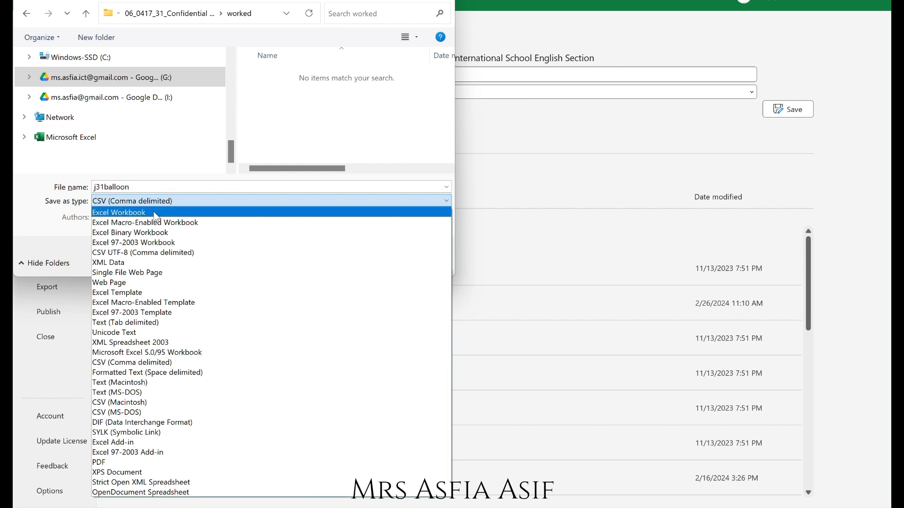
click(154, 211)
click(107, 188)
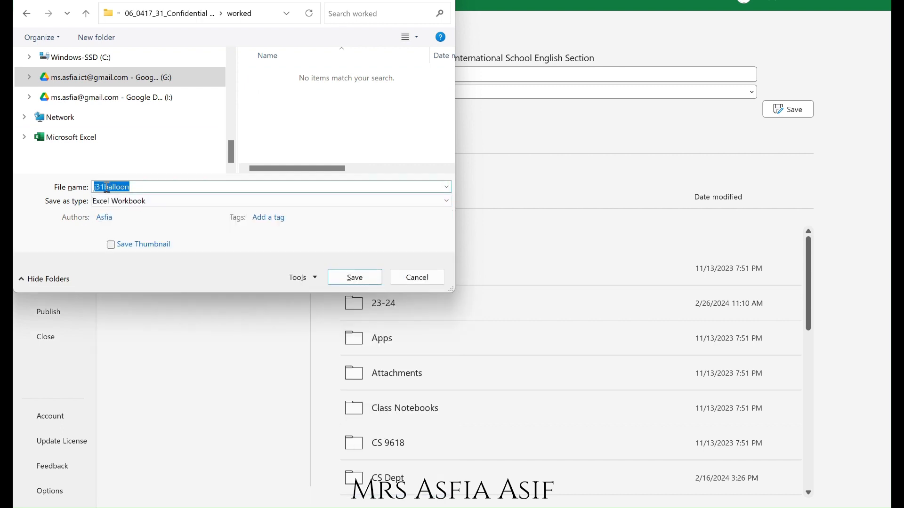
click(107, 187)
key(BackSpace)
key(BackSpace)
key(BackSpace)
key(BackSpace)
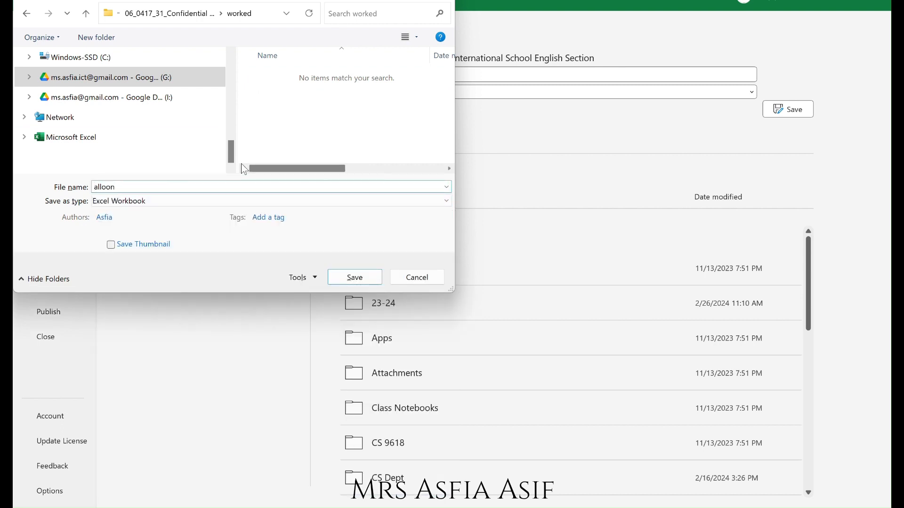
text(B)
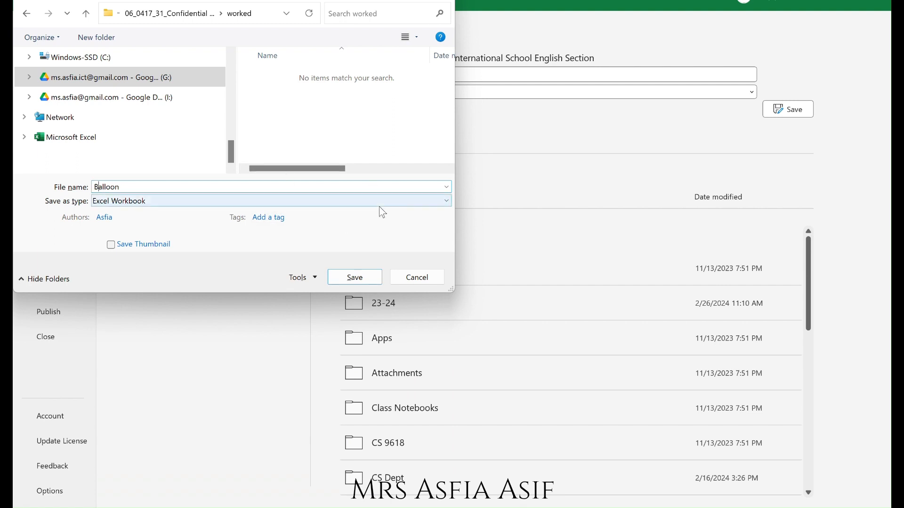
Append the centre number and candidate number to the Balloon_ file name and save the workbook in the worked folder.
key(alt+Tab)
key(alt+Tab)
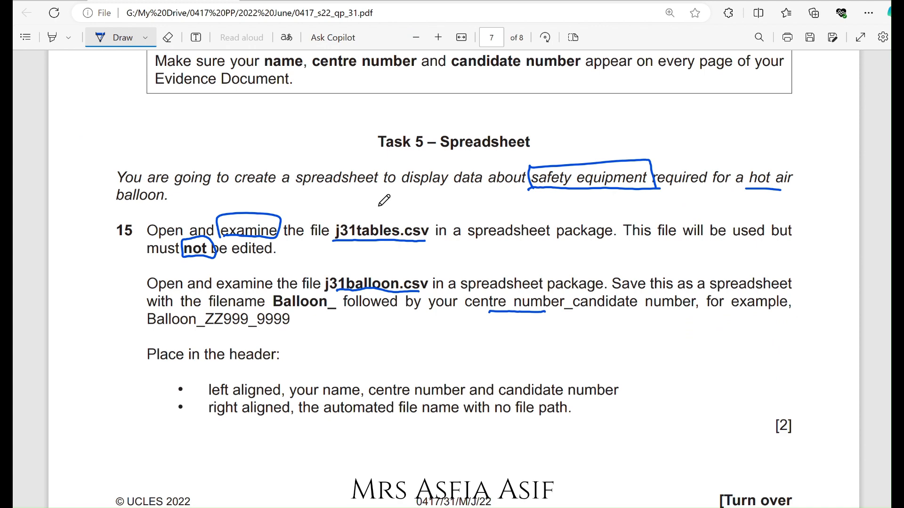
key(alt+Tab)
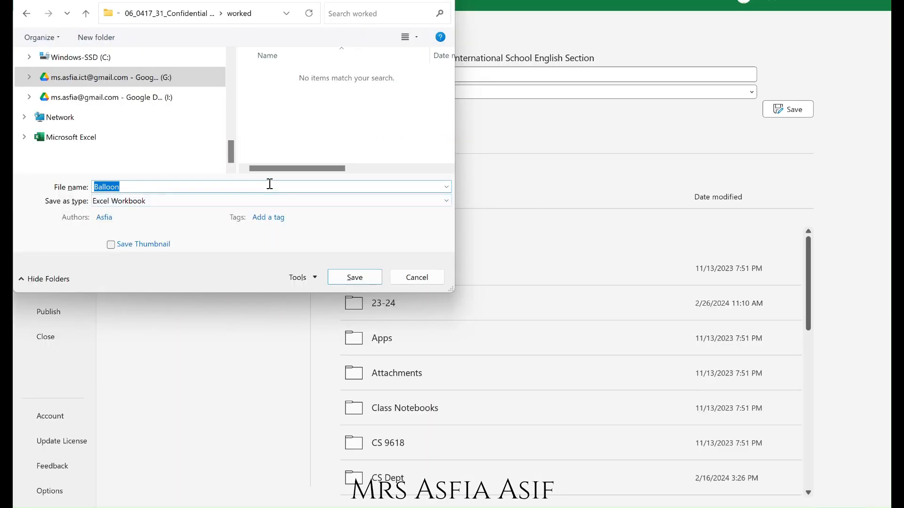
click(270, 183)
text(_SA1)
text(44_0000)
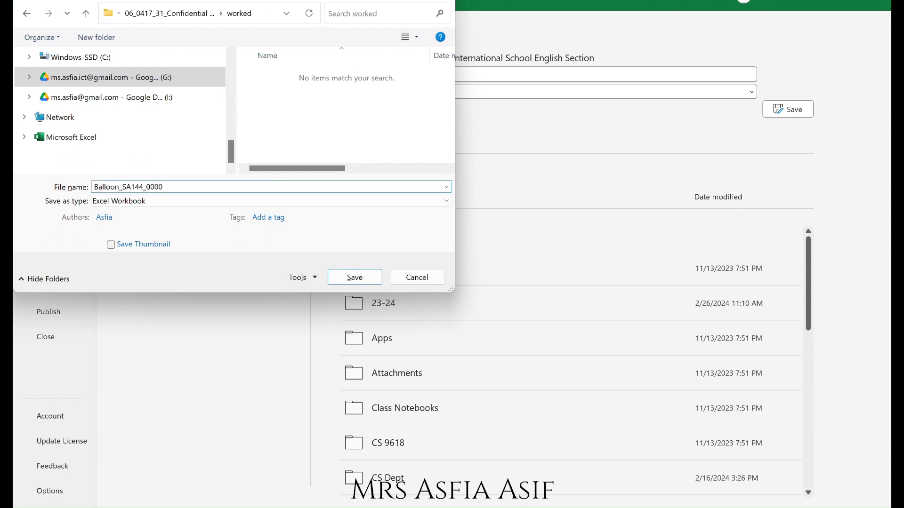
click(355, 279)
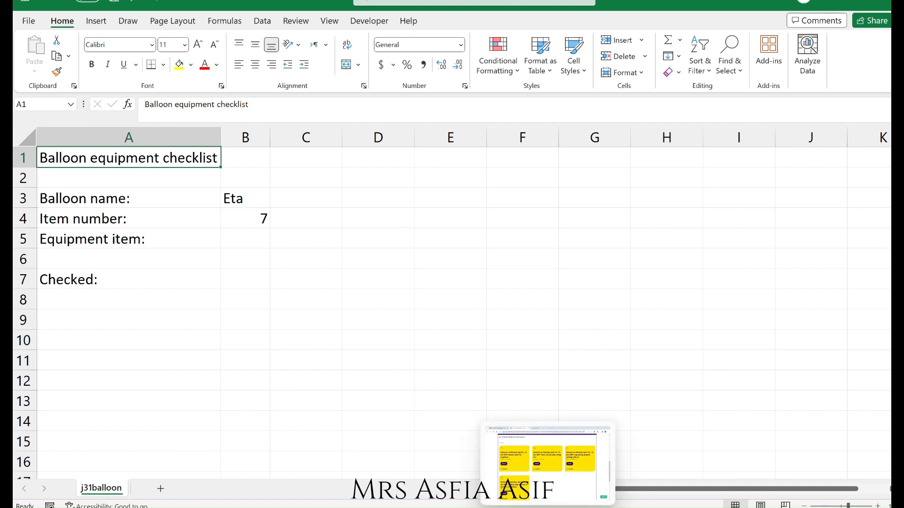
Switch to the question paper and annotate the header requirements, marking both bullets, the [2] mark, 'file name with' and 'no file path'.
click(616, 507)
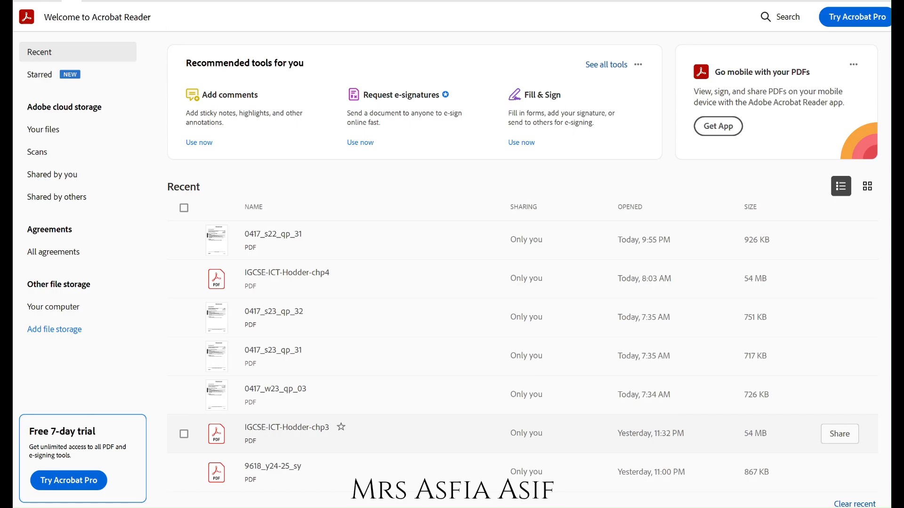
key(alt+Tab)
key(alt+Tab)
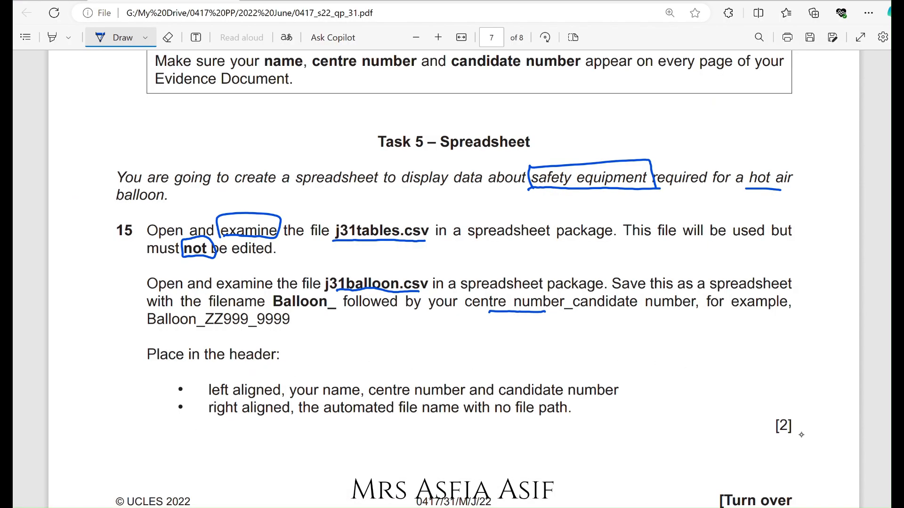
drag(776, 437, 799, 437)
mouse_move(184, 375)
mouse_down()
mouse_move(169, 377)
mouse_move(186, 413)
mouse_up()
drag(192, 375, 201, 421)
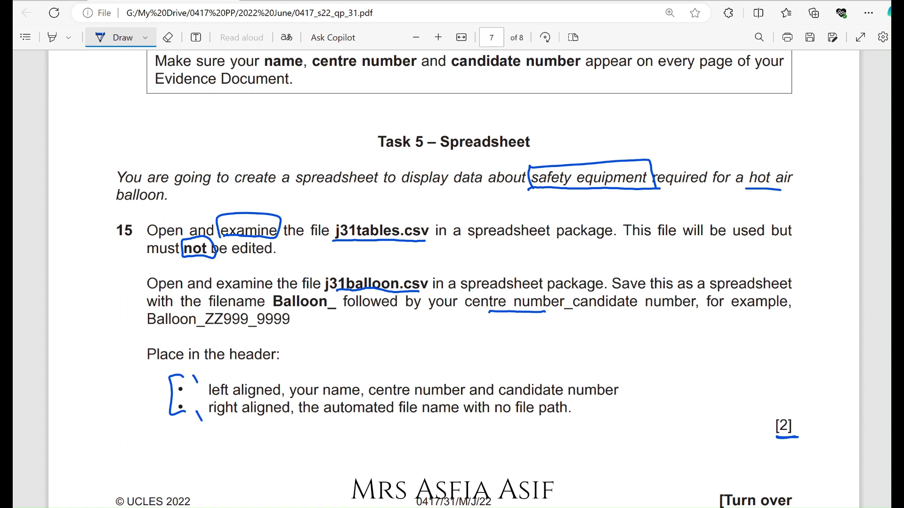
mouse_move(399, 416)
mouse_down()
mouse_move(538, 423)
mouse_move(547, 395)
mouse_move(498, 420)
mouse_move(507, 422)
mouse_up()
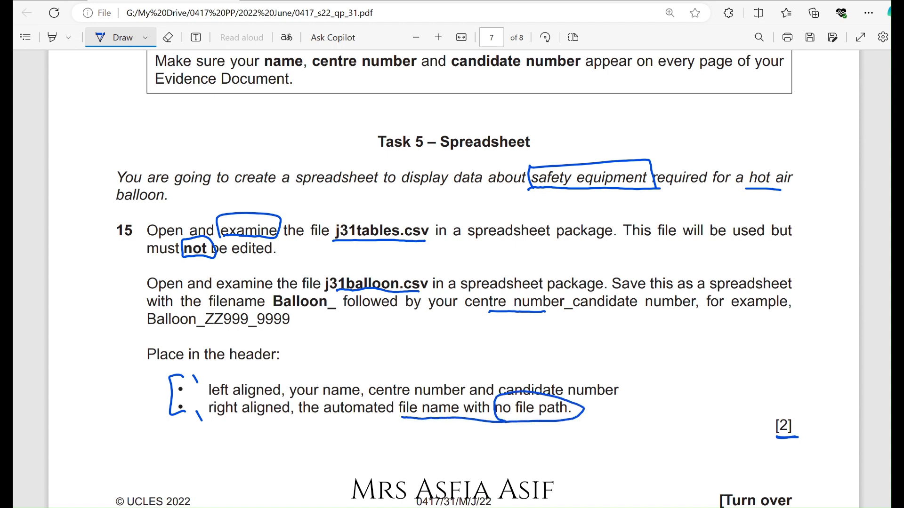
Return to the balloon workbook, switch to Page Layout view and open the left header section for editing.
key(alt+Tab)
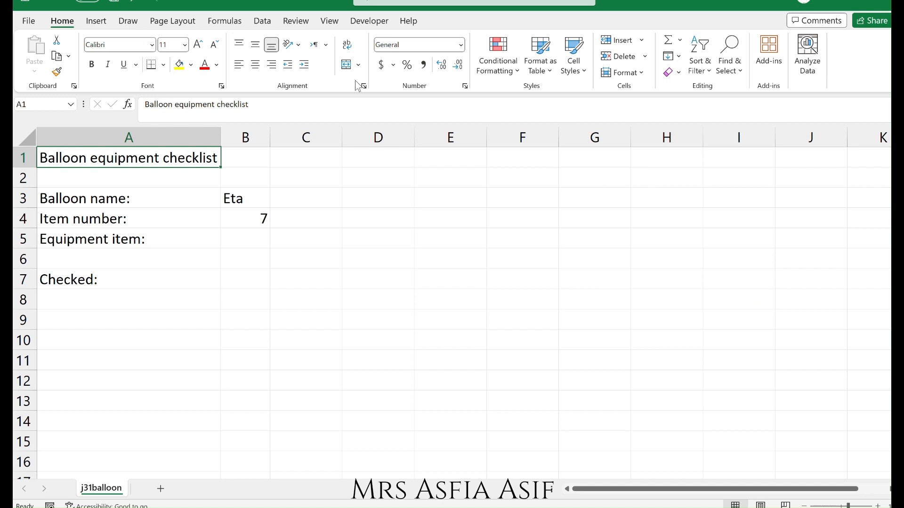
click(329, 21)
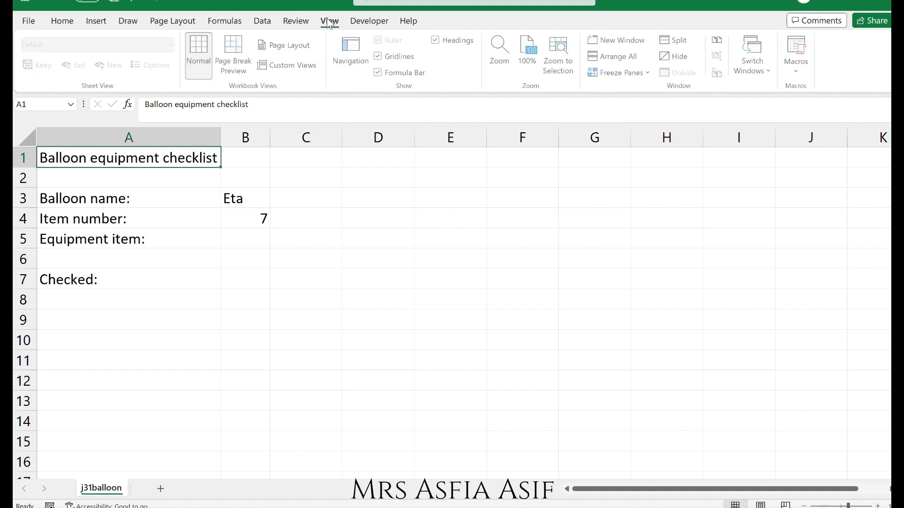
click(283, 48)
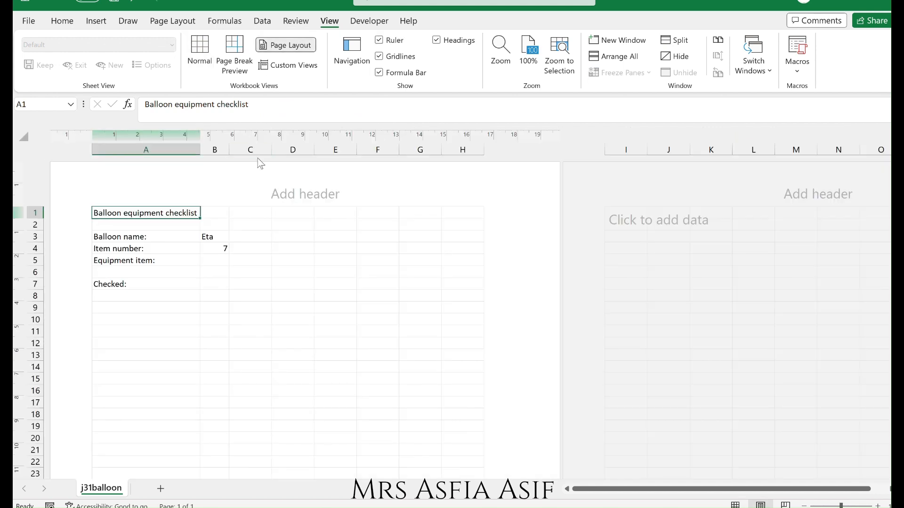
click(831, 506)
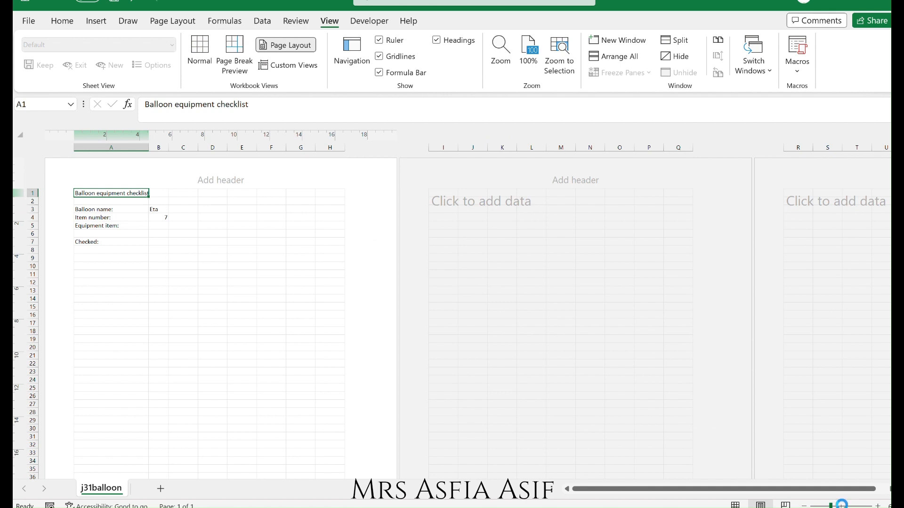
click(842, 506)
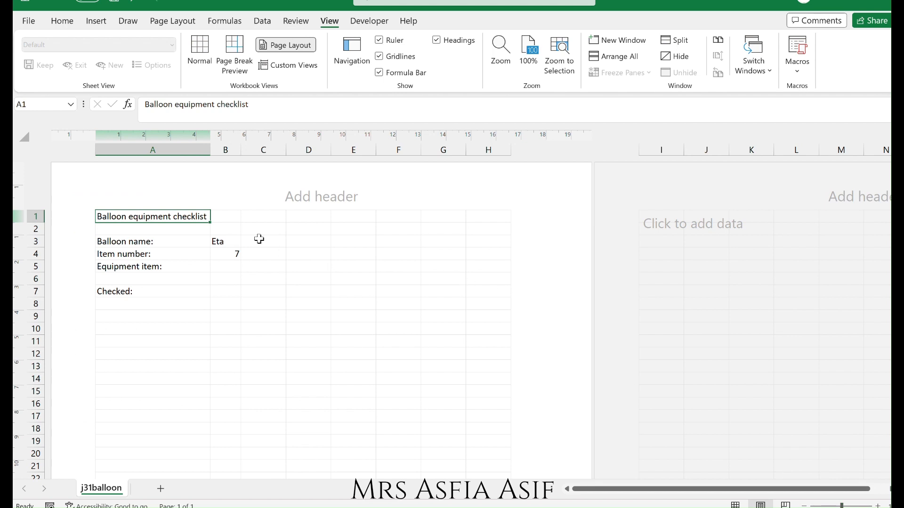
click(204, 197)
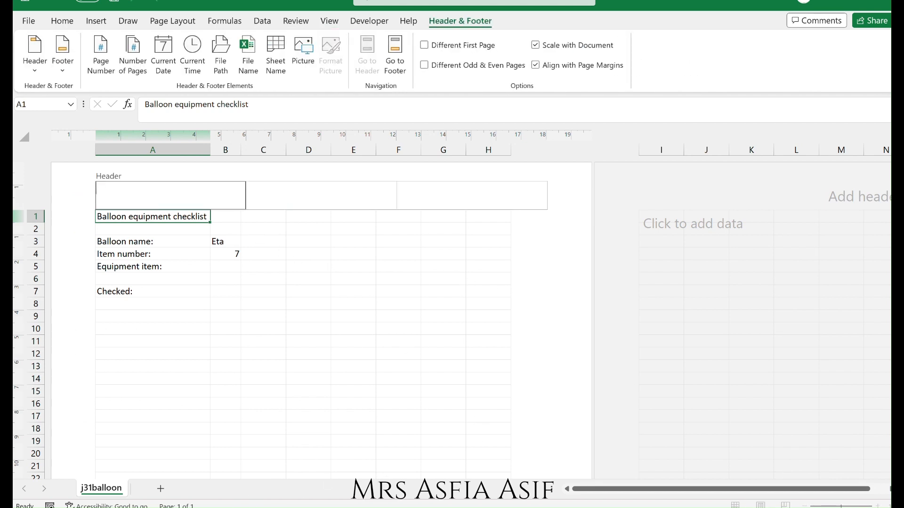
Enter the candidate's name, centre number and candidate number, comma separated, in the left header section.
key(alt+Tab)
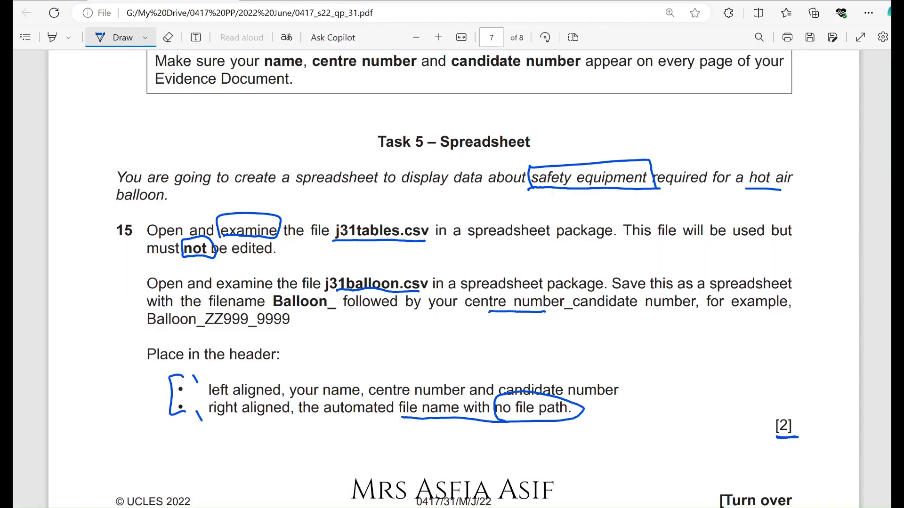
key(alt+Tab)
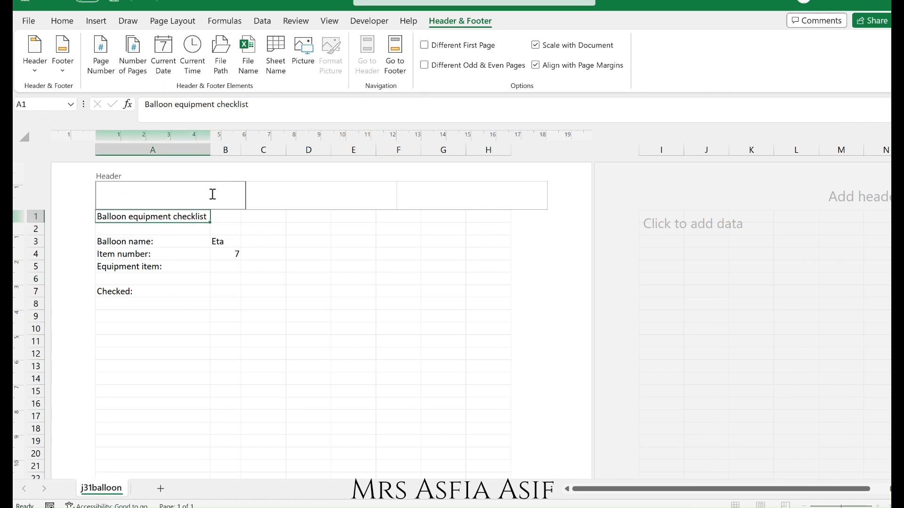
text(Full Name,)
text(SA144, 0000)
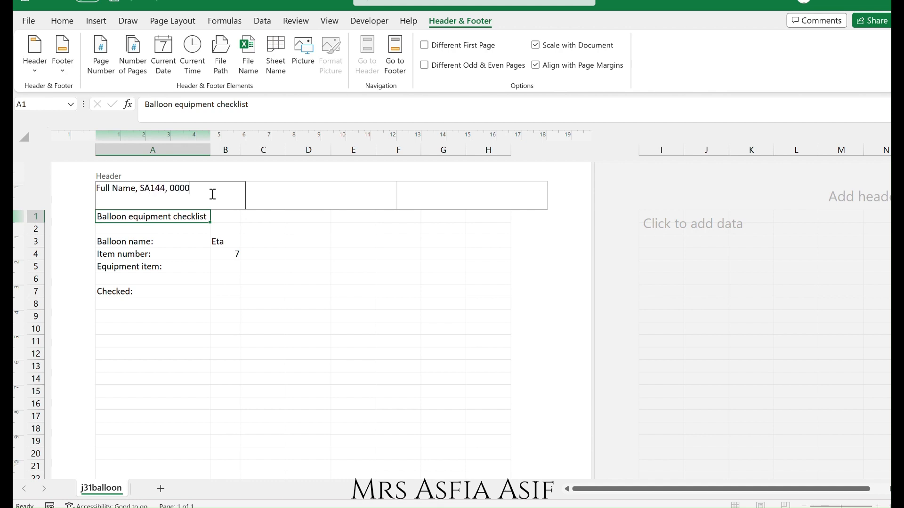
Insert the automated file path and file name codes into the right header section.
click(513, 199)
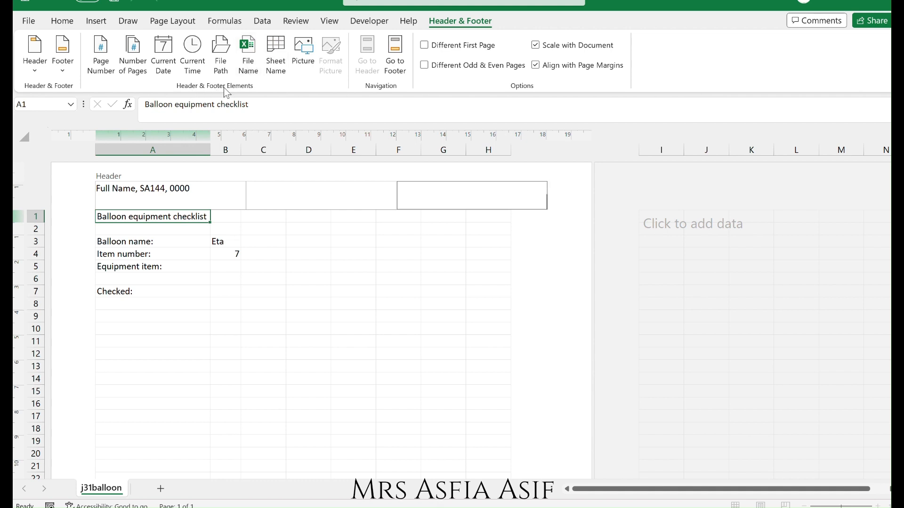
click(258, 67)
key(BackSpace)
key(BackSpace)
key(BackSpace)
key(BackSpace)
key(BackSpace)
key(BackSpace)
key(BackSpace)
click(220, 54)
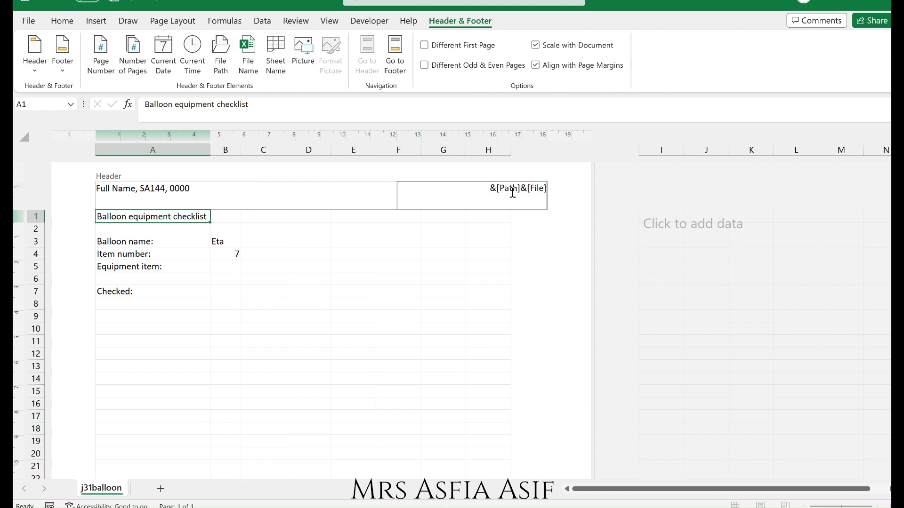
click(517, 280)
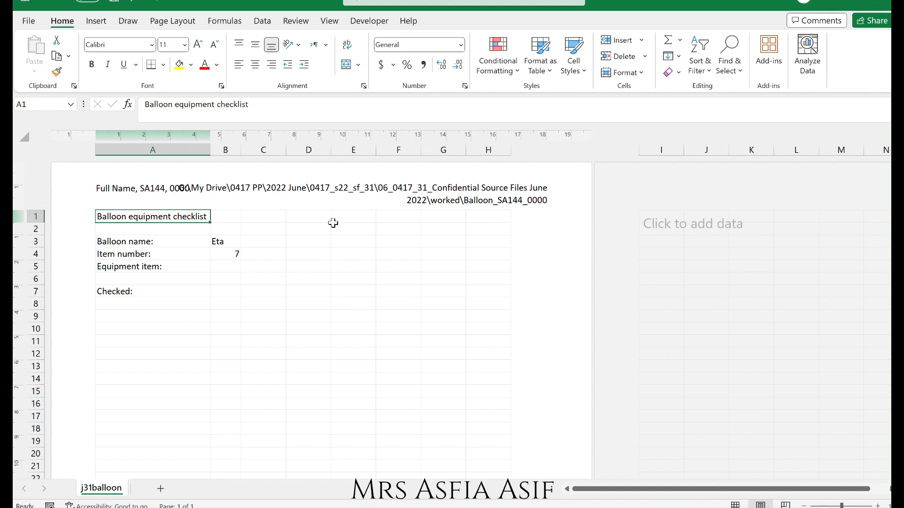
Delete the path code from the right header section so only the automated file name remains.
click(473, 197)
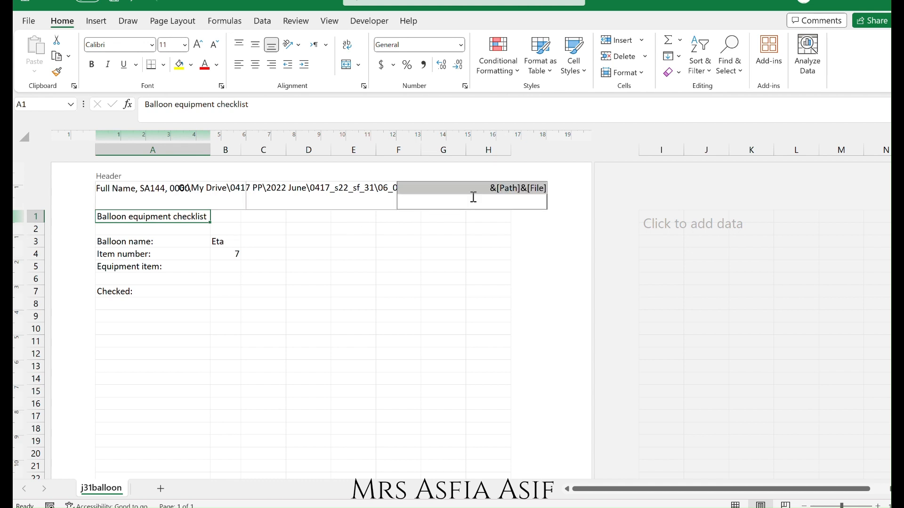
click(473, 197)
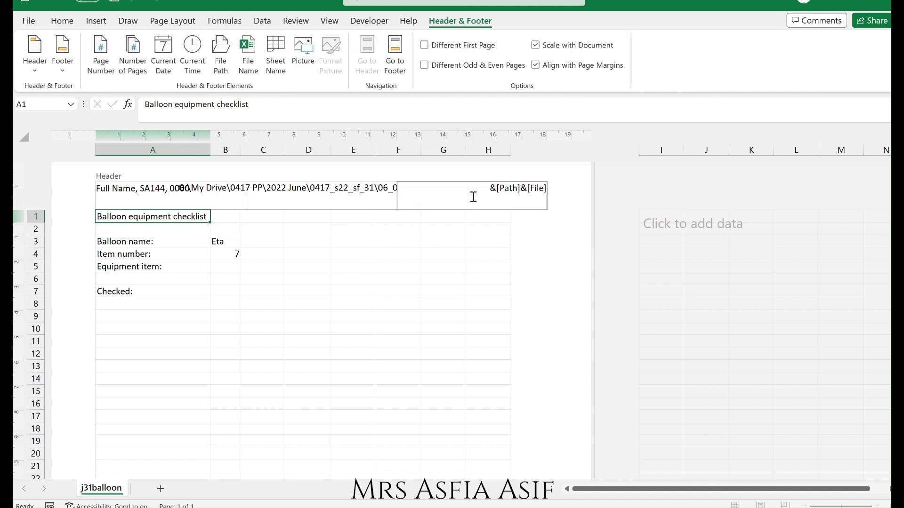
key(Delete)
key(Delete)
key(Delete)
key(Delete)
key(Delete)
key(Delete)
key(Delete)
key(Return)
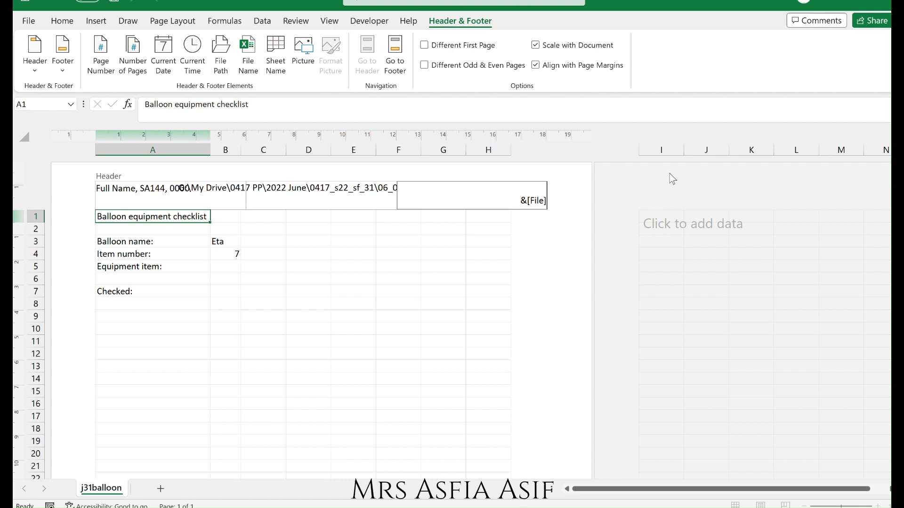
key(BackSpace)
click(525, 248)
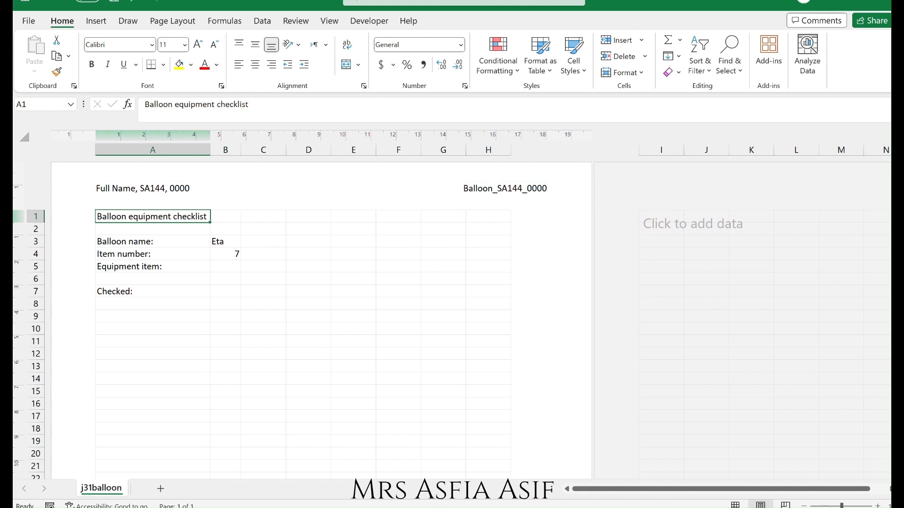
Switch to the question paper, scroll to questions 16 and 17, underline 'formula' and note lookup, vlookup, hlookup, xlookup.
mouse_move(480, 507)
mouse_move(174, 507)
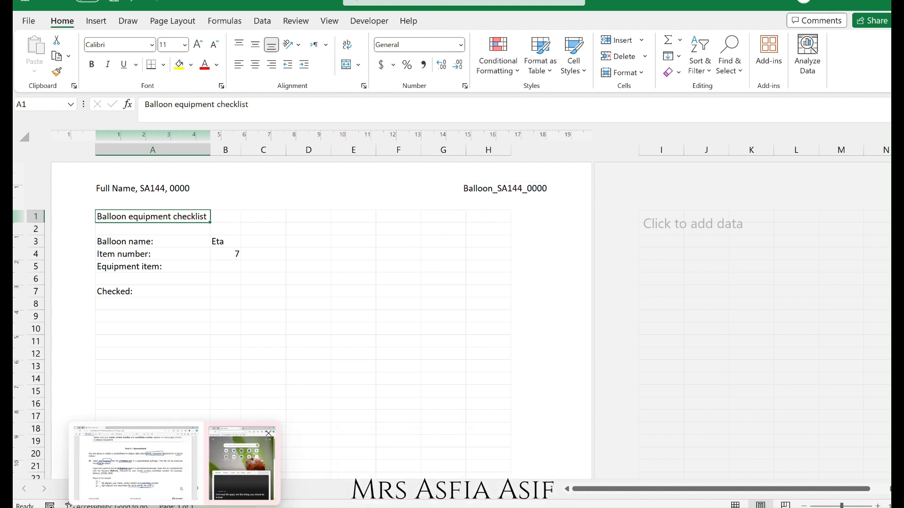
click(136, 466)
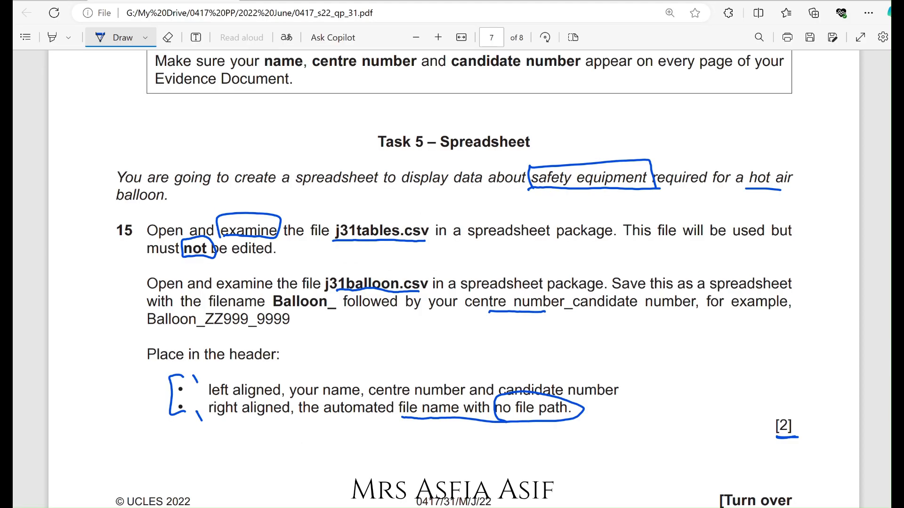
scroll(454, 279, down, 10)
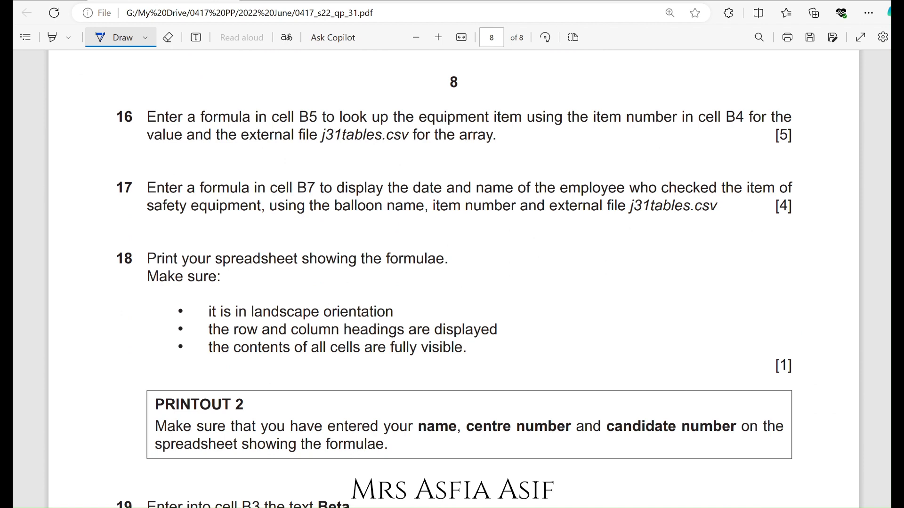
drag(199, 128, 251, 127)
drag(198, 194, 247, 194)
mouse_move(550, 65)
mouse_down()
mouse_move(555, 75)
mouse_move(609, 78)
mouse_move(640, 64)
mouse_move(712, 71)
mouse_move(759, 60)
mouse_move(772, 71)
mouse_move(785, 58)
mouse_up()
mouse_move(635, 91)
mouse_down()
mouse_move(627, 107)
mouse_move(693, 91)
mouse_up()
mouse_move(696, 89)
mouse_down()
mouse_move(698, 113)
mouse_move(705, 99)
mouse_up()
click(710, 94)
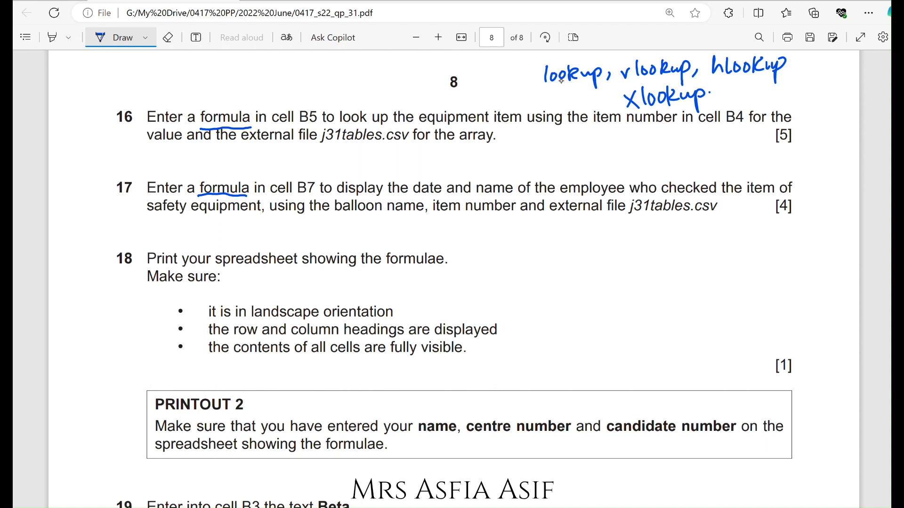
Underline the lookup notes, 'look up' and 'equipment item' in question 16, and box the cell reference B4.
drag(546, 88, 658, 75)
drag(656, 110, 693, 107)
drag(342, 125, 381, 125)
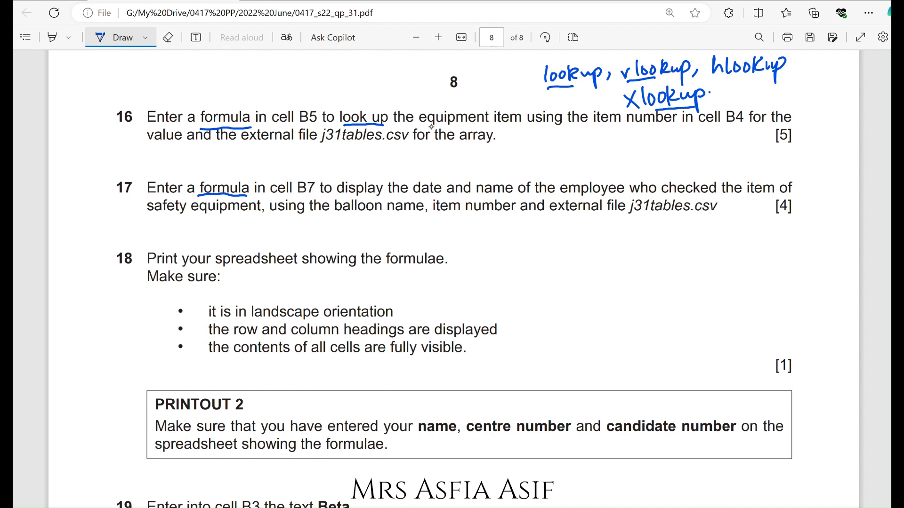
drag(422, 127, 512, 126)
mouse_move(718, 126)
mouse_down()
mouse_move(746, 125)
mouse_move(723, 102)
mouse_move(717, 128)
mouse_up()
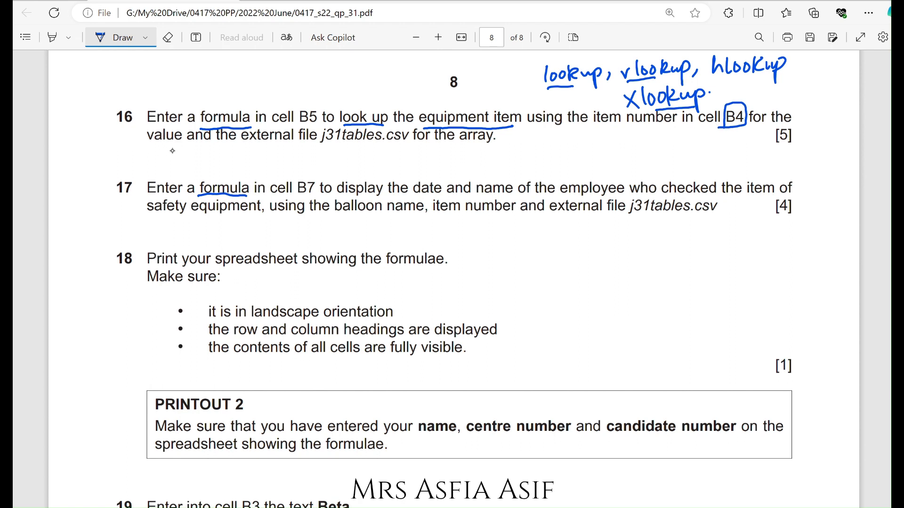
Underline the external file name j31tables.csv in question 16 of the question paper.
click(154, 145)
click(158, 147)
drag(337, 146, 408, 142)
Switch to the j31tables workbook and examine the Item number and Equipment item columns.
mouse_move(480, 507)
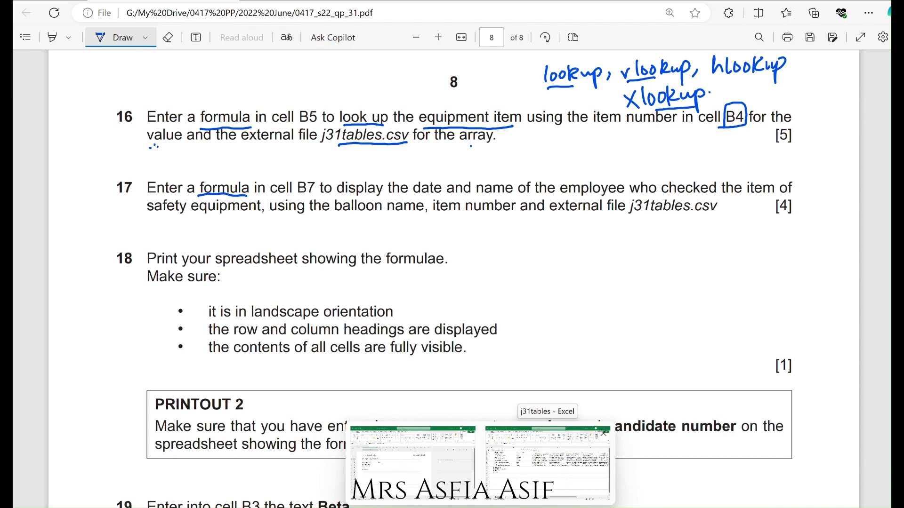
click(546, 458)
mouse_move(450, 505)
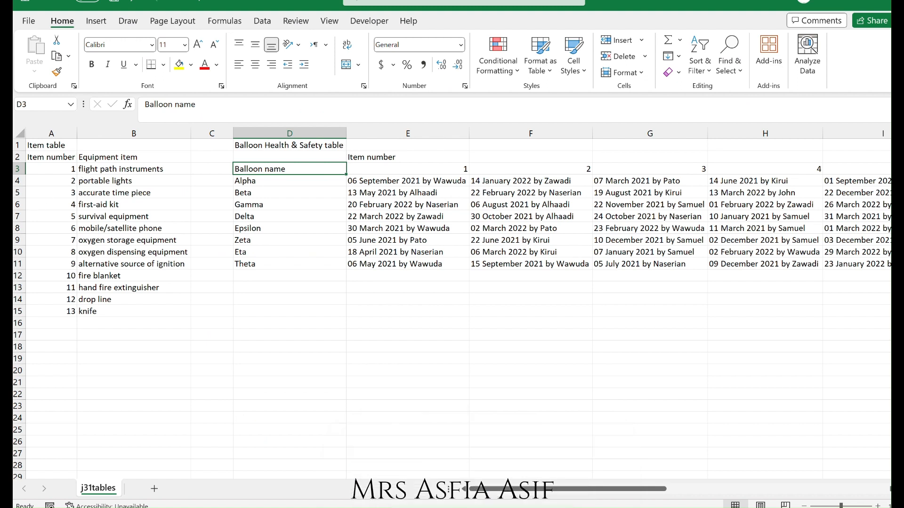
click(60, 157)
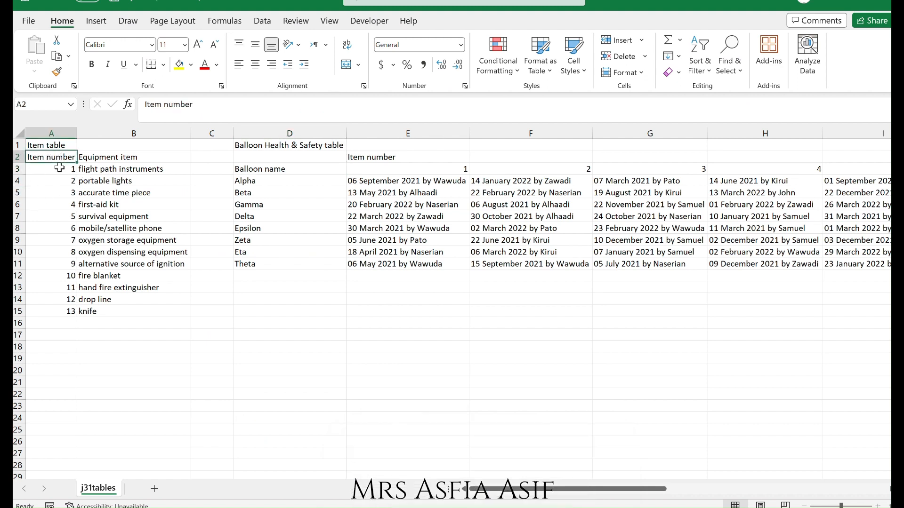
click(59, 168)
click(101, 159)
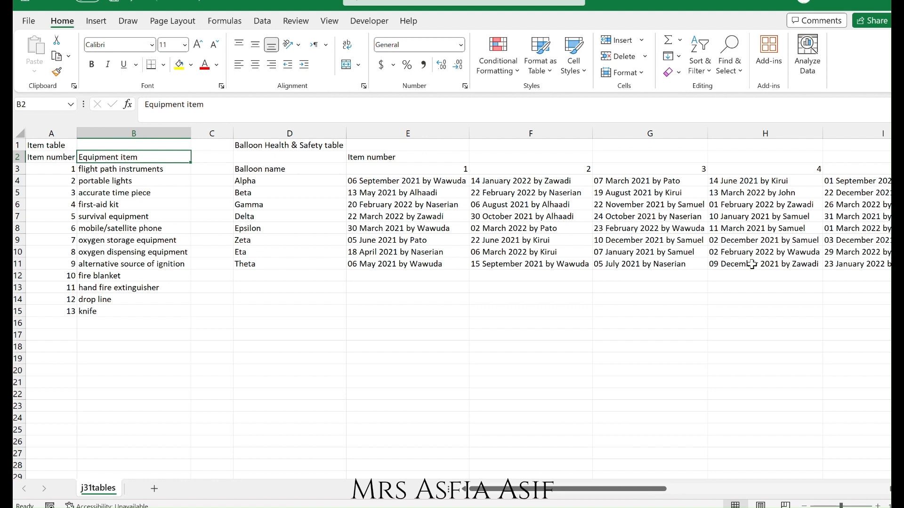
drag(838, 504, 850, 504)
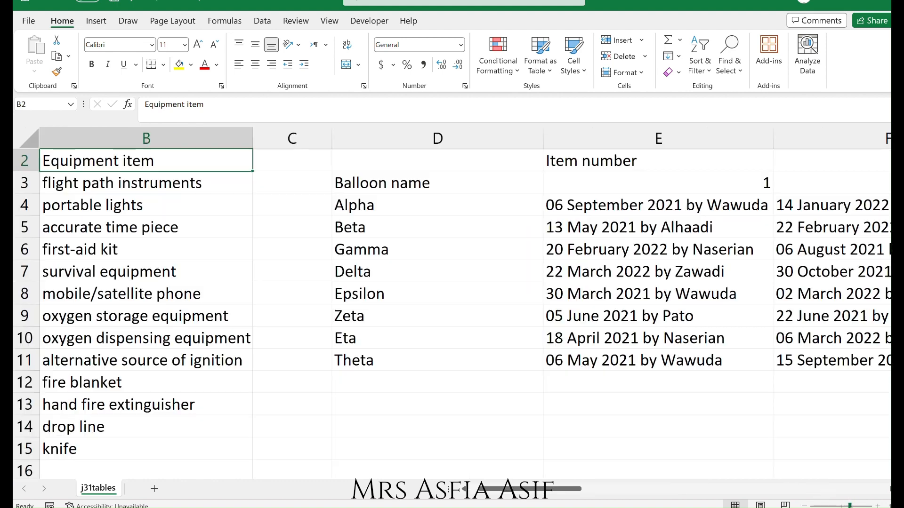
Switch to the j31balloon workbook and change it to Normal view.
mouse_move(481, 507)
click(409, 463)
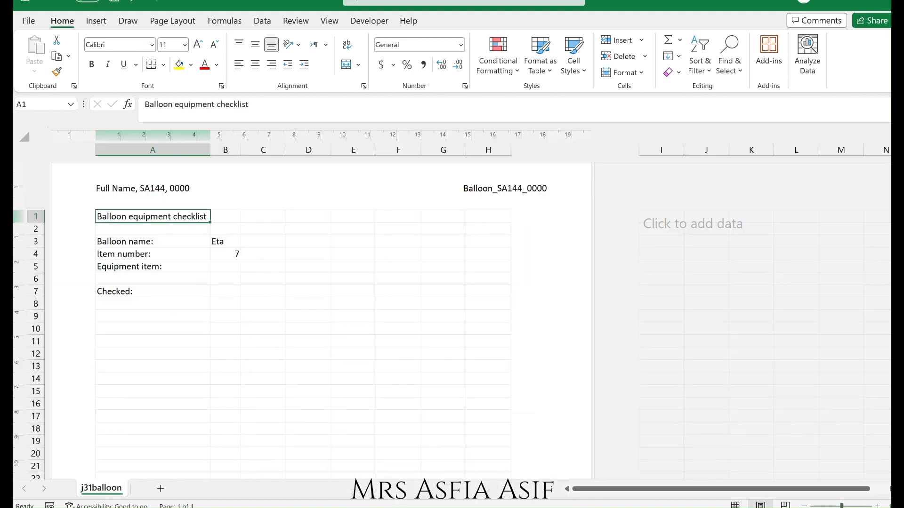
click(326, 21)
click(200, 52)
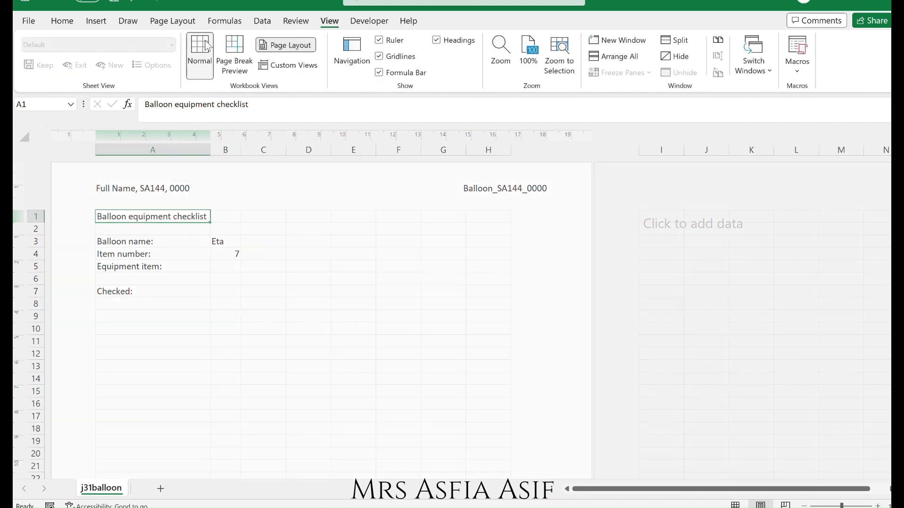
click(240, 212)
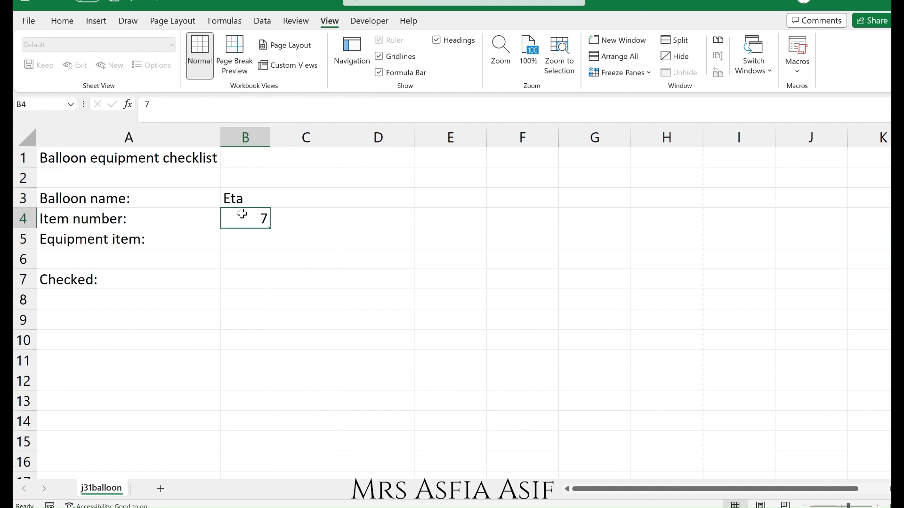
Check which equipment item matches item number 7 in j31tables, then select cell B5 in j31balloon.
mouse_move(481, 507)
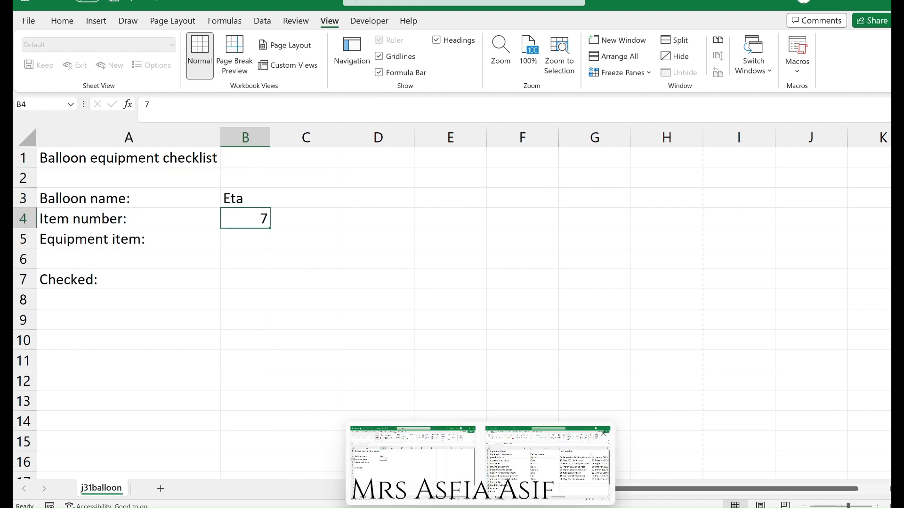
click(549, 461)
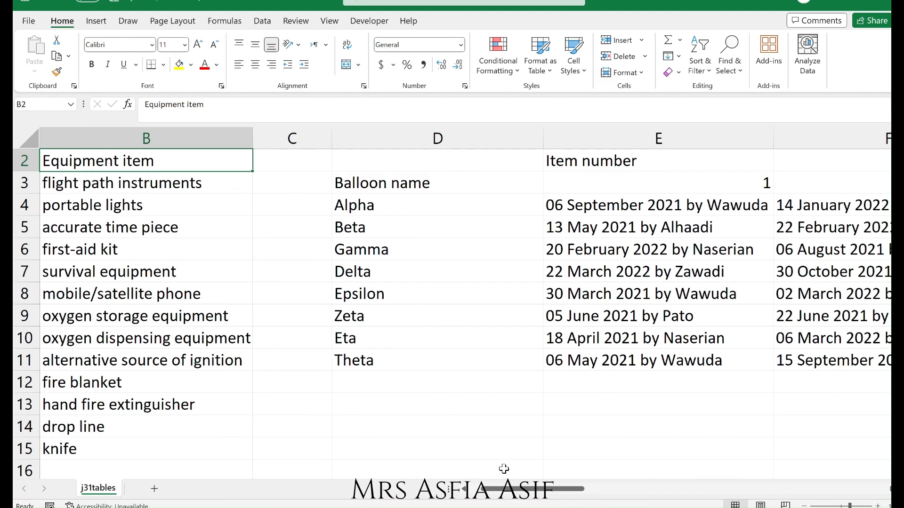
click(474, 490)
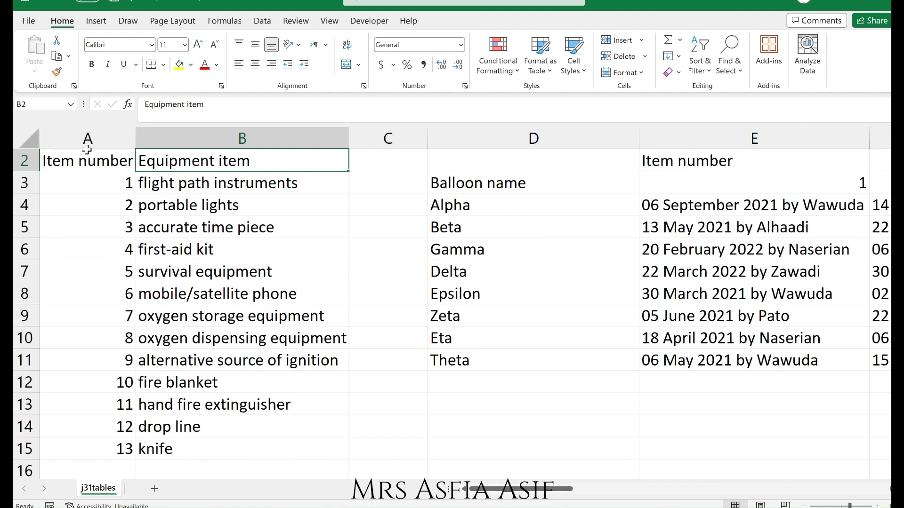
click(96, 314)
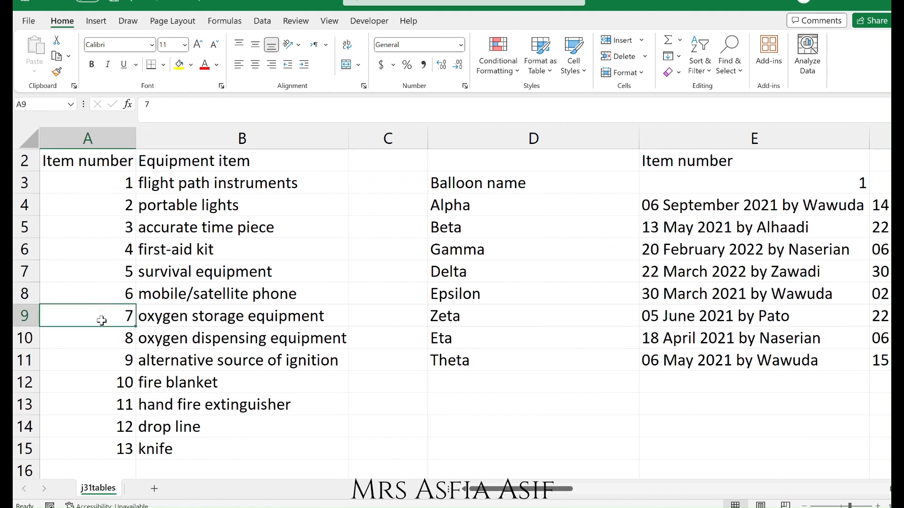
click(197, 317)
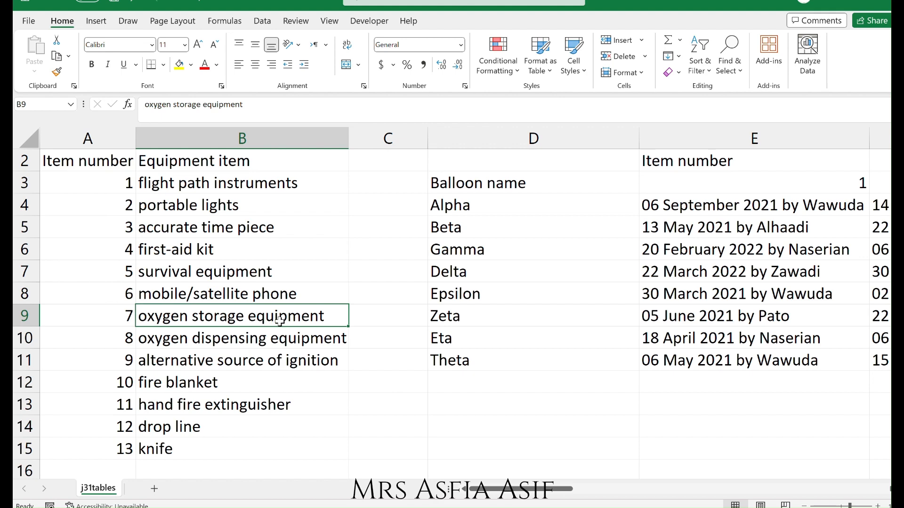
mouse_move(481, 507)
click(411, 463)
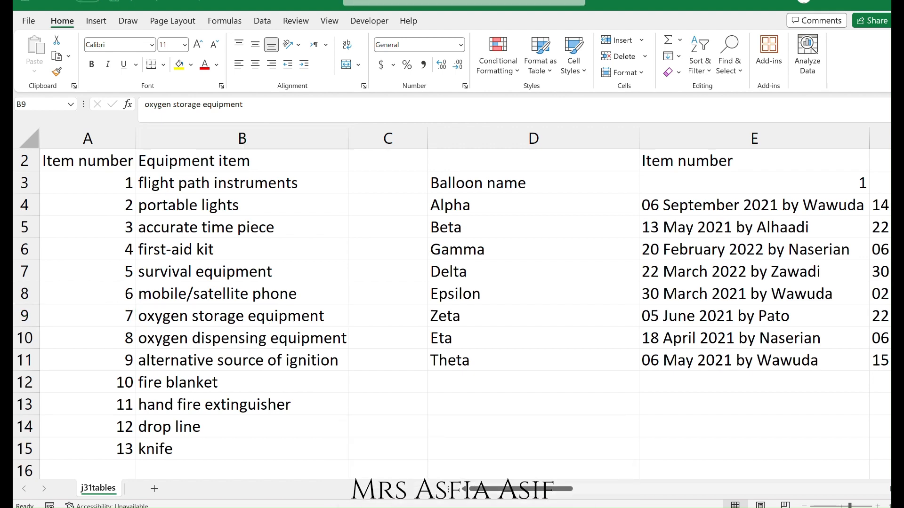
click(250, 237)
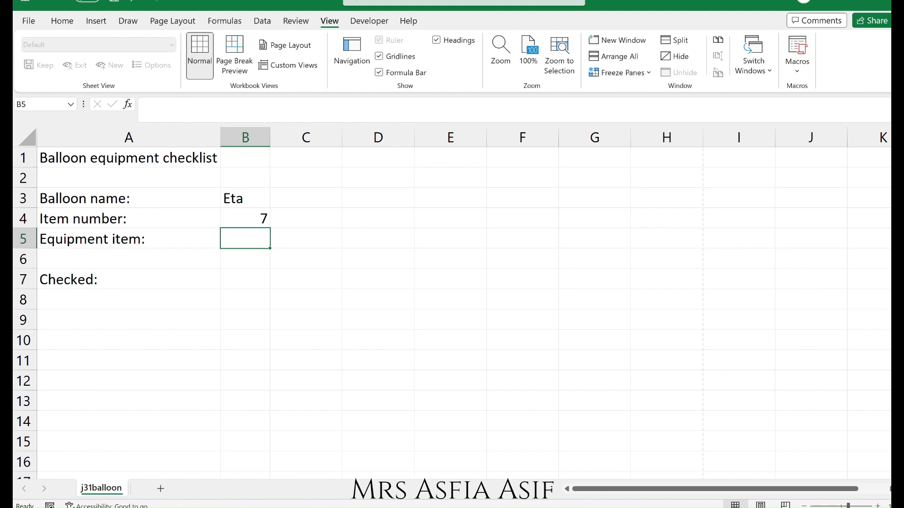
Circle the cell reference B5 in question 16 of the question paper.
key(alt+Tab)
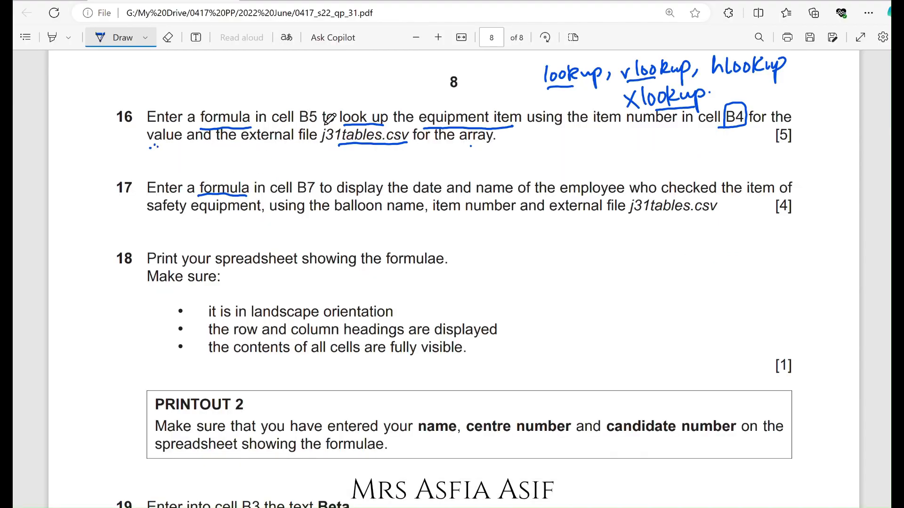
mouse_move(319, 102)
mouse_down()
mouse_move(328, 106)
mouse_move(321, 123)
mouse_up()
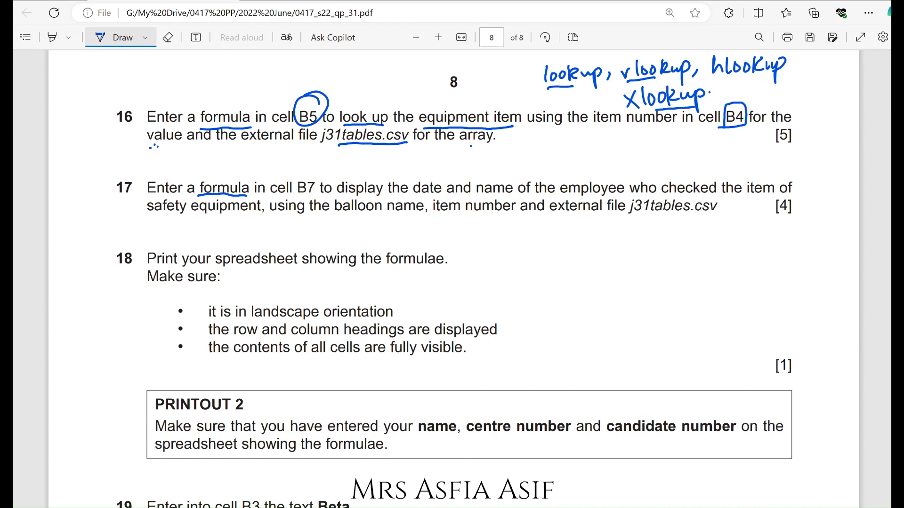
mouse_move(480, 506)
Insert a LOOKUP function in B5 using the lookup_value, lookup_vector, result_vector argument form.
click(419, 463)
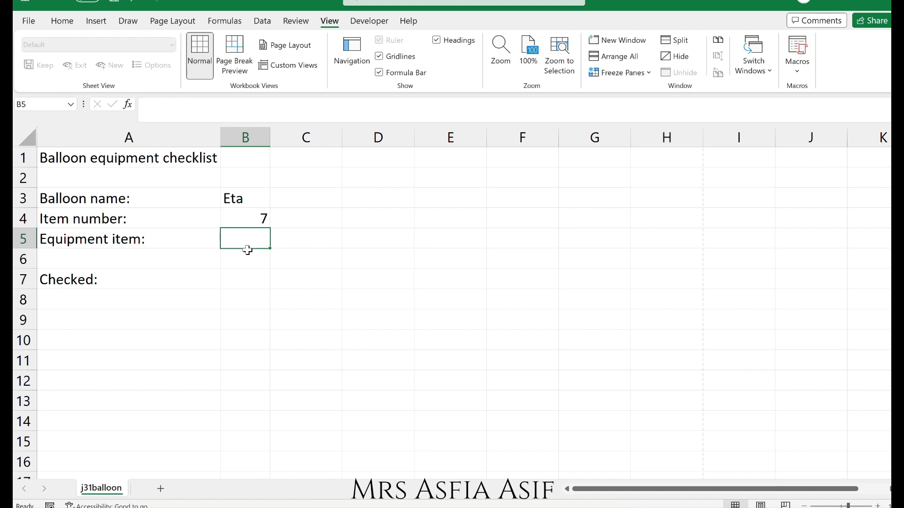
click(226, 21)
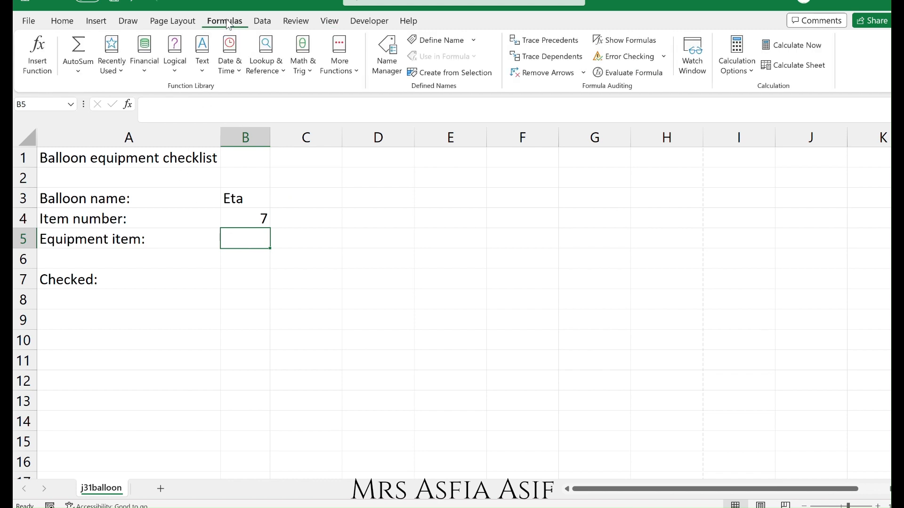
click(264, 67)
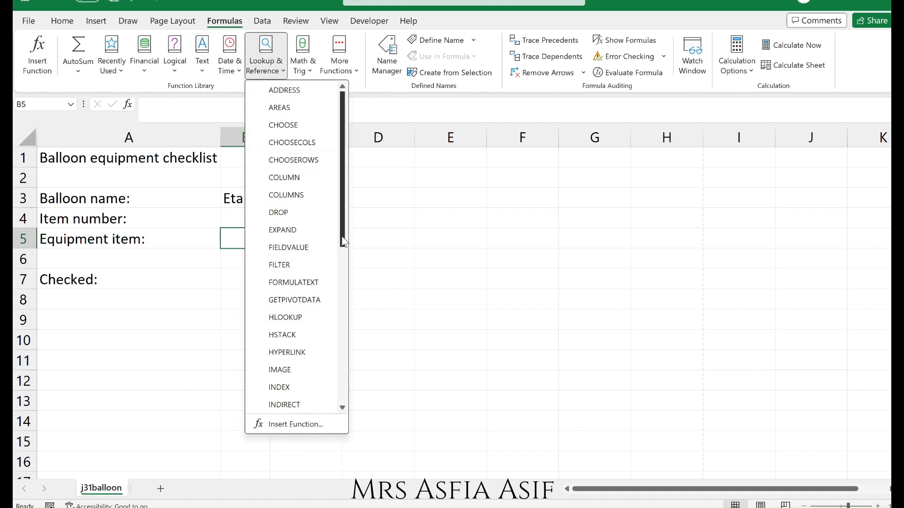
drag(343, 241, 345, 414)
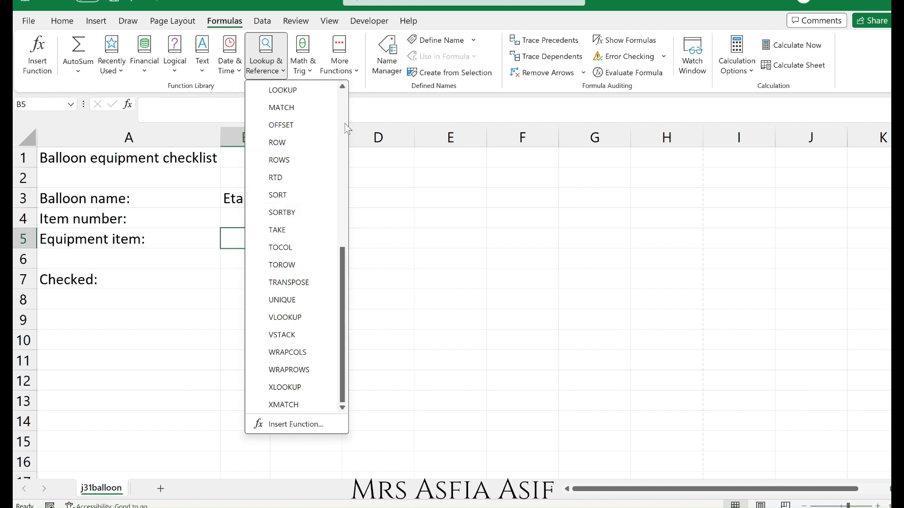
click(283, 90)
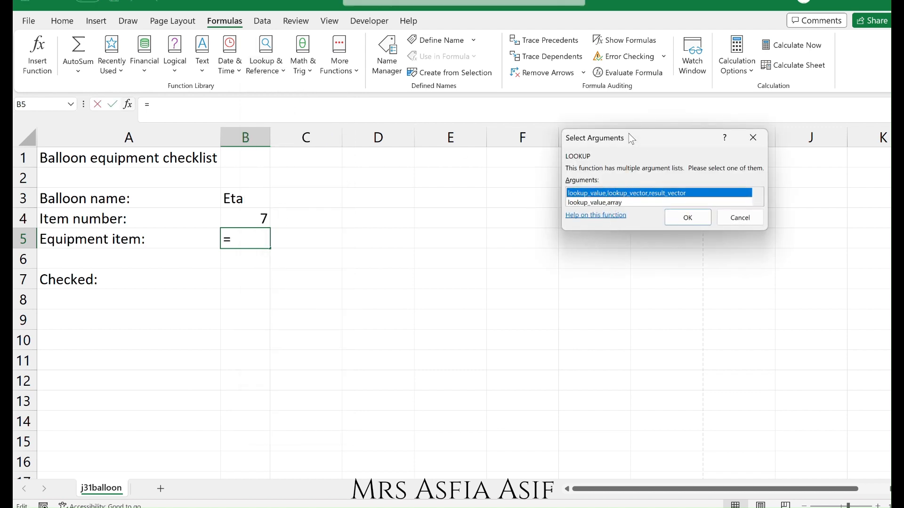
drag(629, 134, 380, 248)
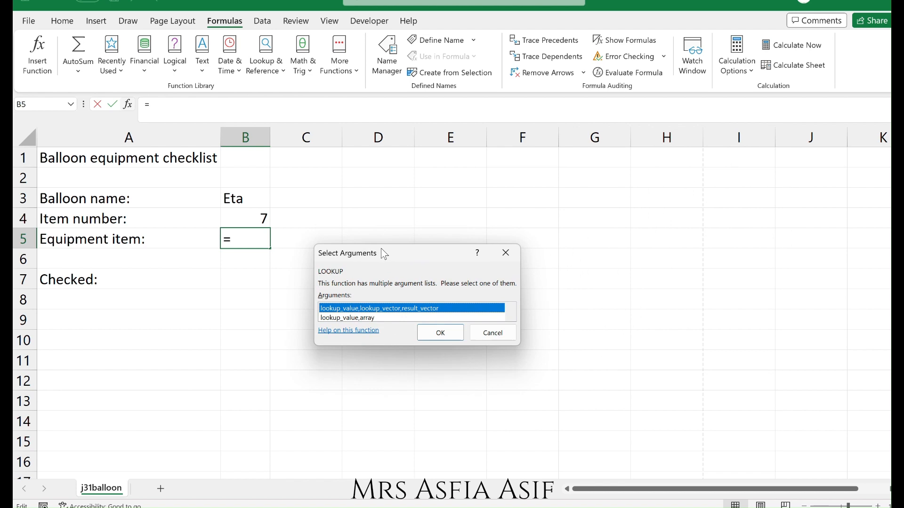
click(440, 333)
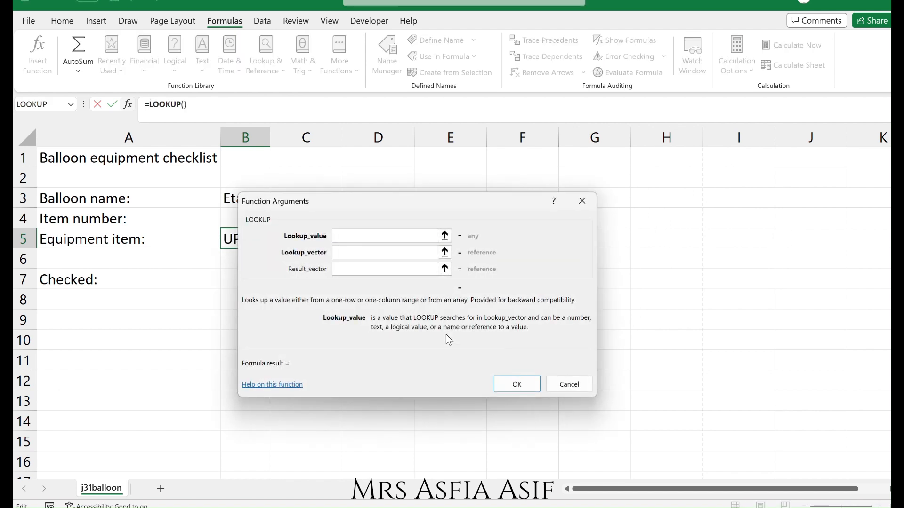
Set the LOOKUP function's Lookup_value argument to cell B4.
drag(366, 198, 456, 183)
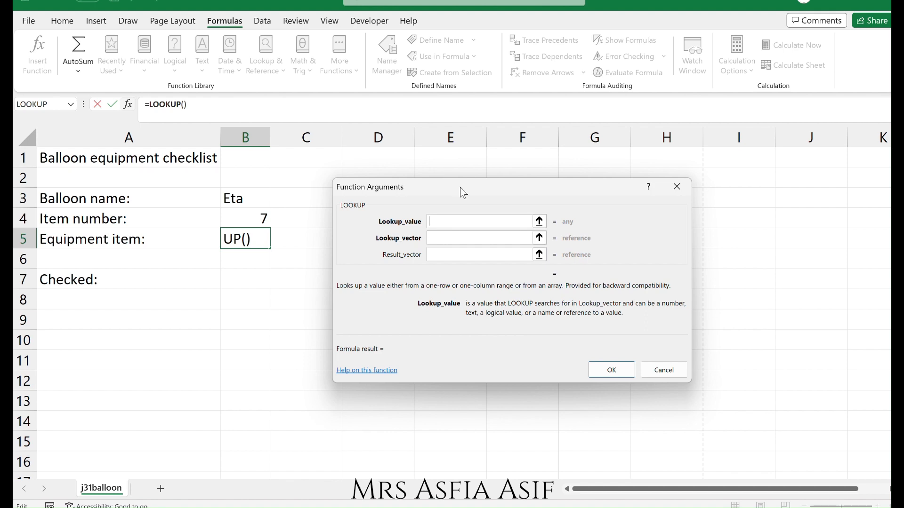
mouse_move(480, 507)
click(549, 470)
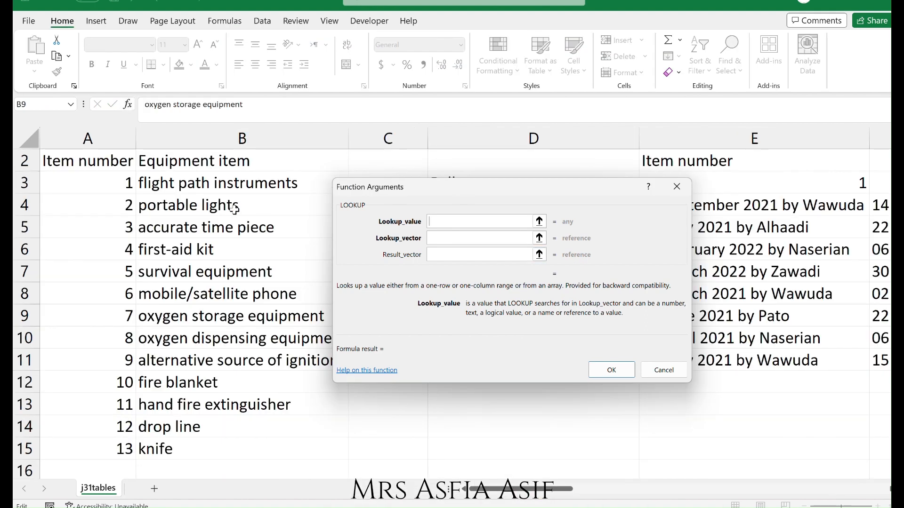
mouse_move(480, 507)
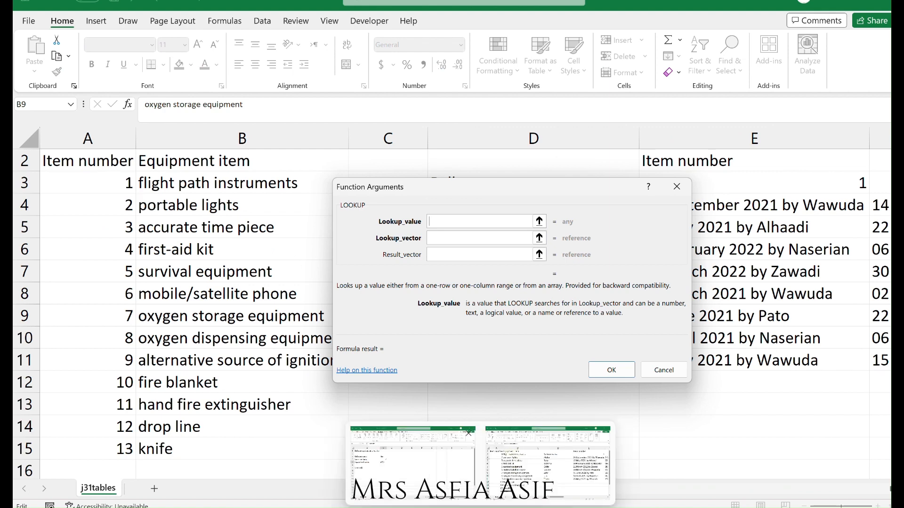
click(413, 459)
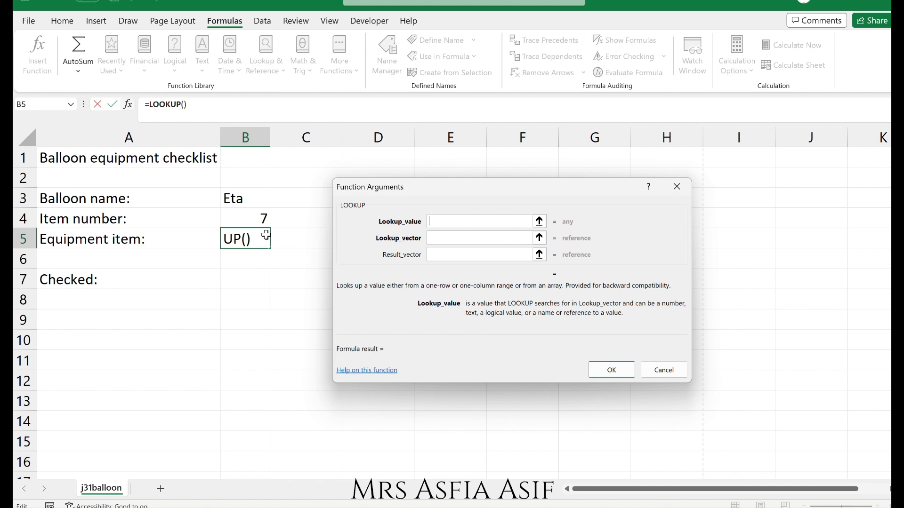
click(245, 223)
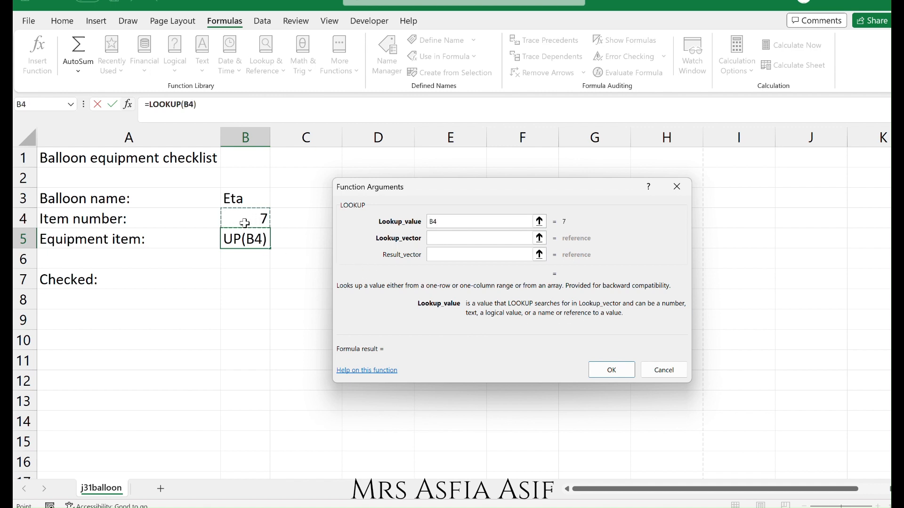
Set the LOOKUP Lookup_vector to the item numbers A3:A15 in the j31tables workbook.
click(463, 238)
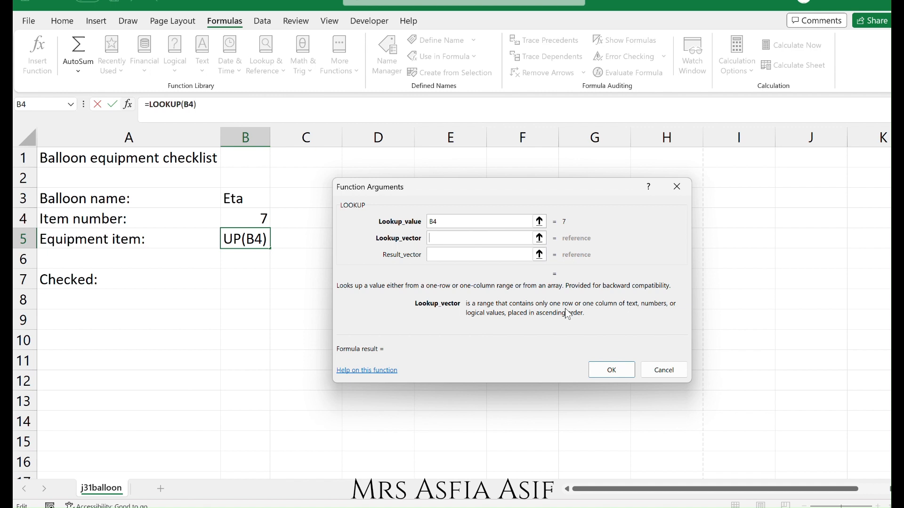
mouse_move(480, 507)
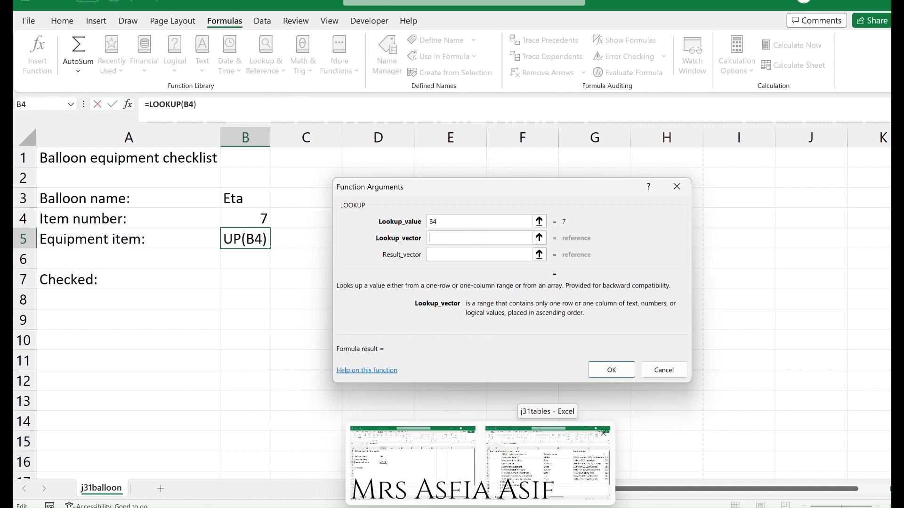
click(547, 459)
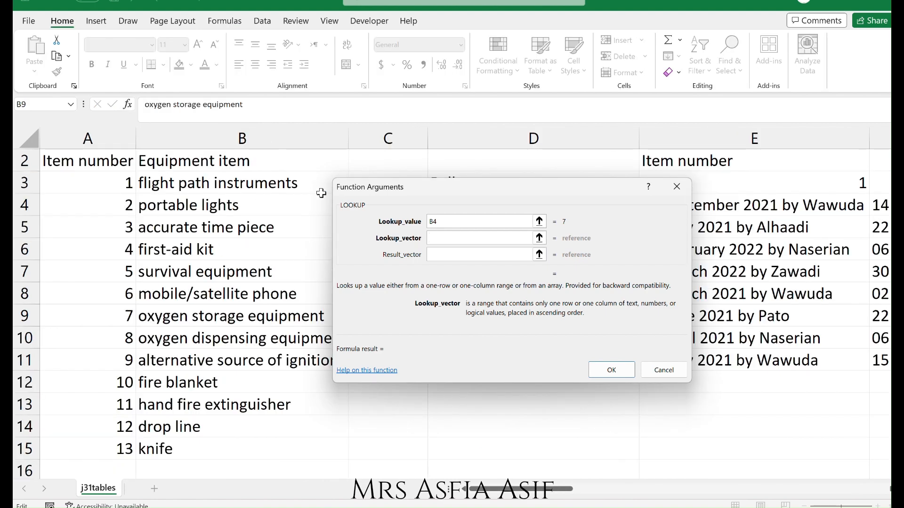
drag(112, 178, 91, 450)
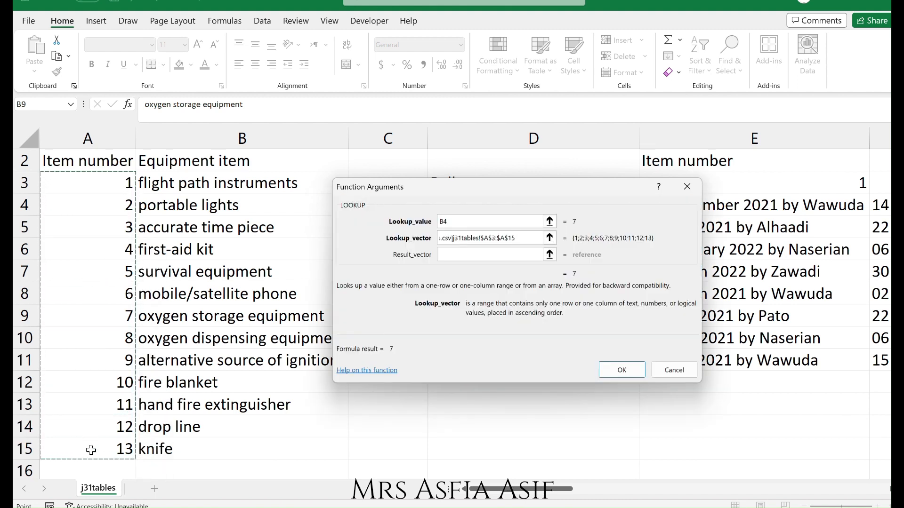
Set the Result_vector to the equipment items B3:B15 in j31tables and confirm the LOOKUP function.
click(477, 254)
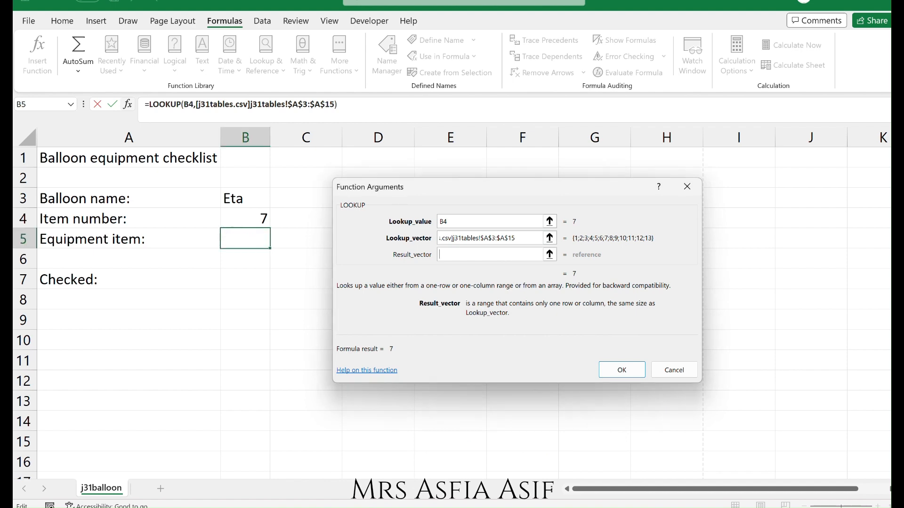
key(alt+Tab)
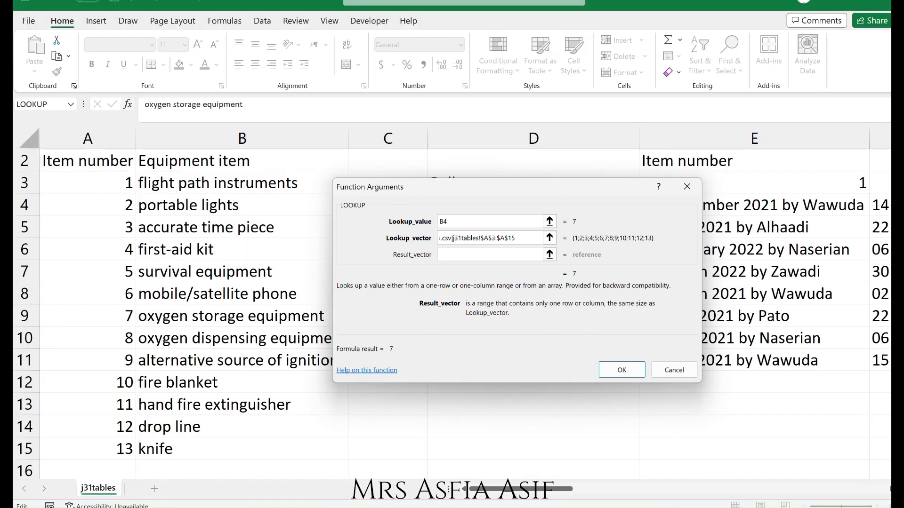
click(217, 182)
drag(217, 182, 207, 445)
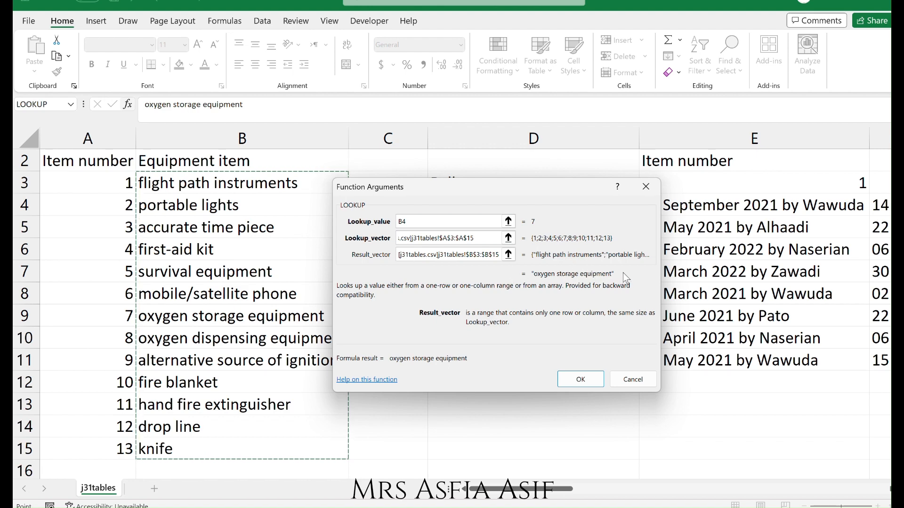
click(580, 380)
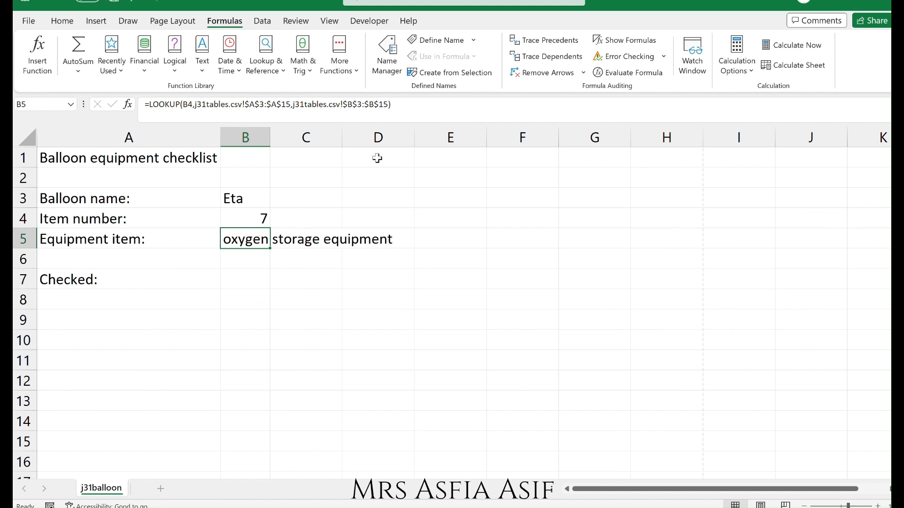
Autofit column B's width to fit the equipment item text.
double_click(272, 141)
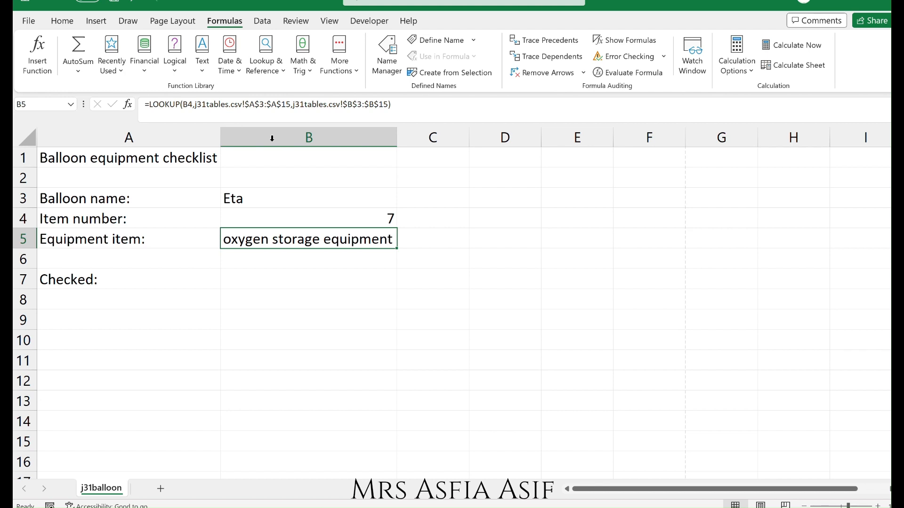
key(alt)
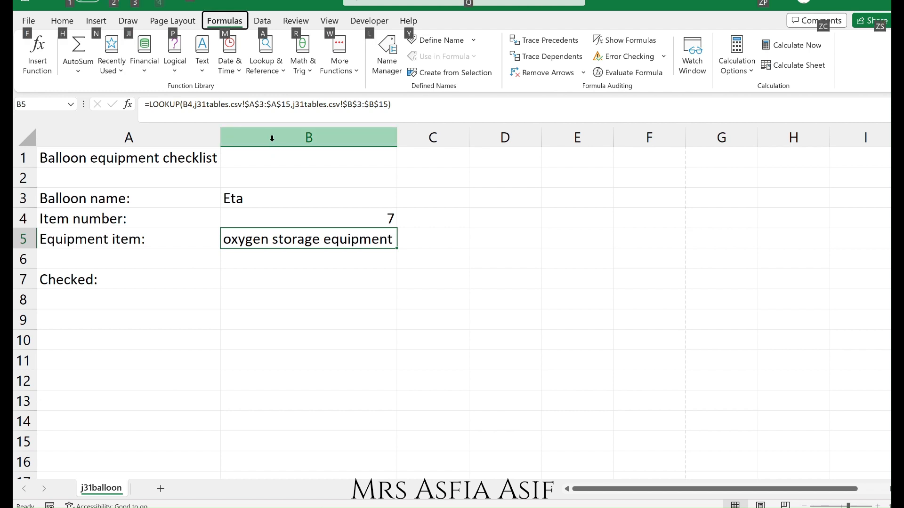
key(alt)
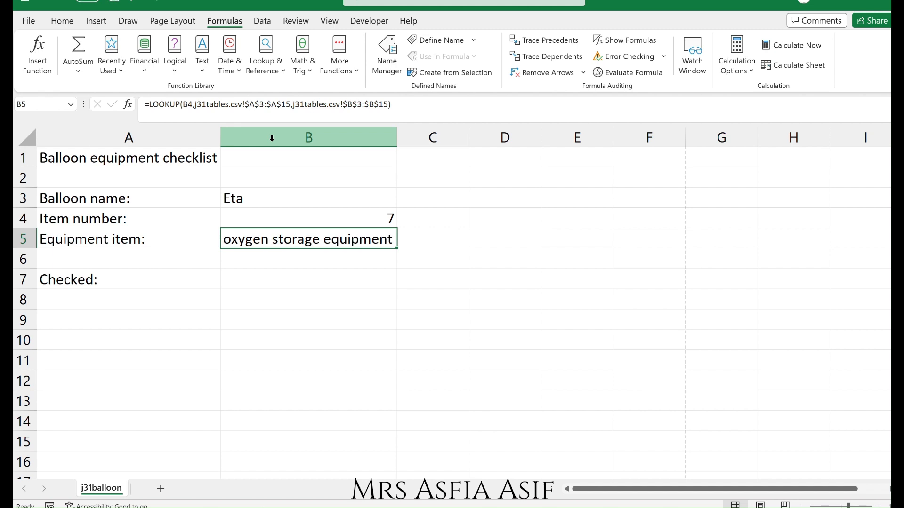
Insert a VLOOKUP function in cell C5.
key(Right)
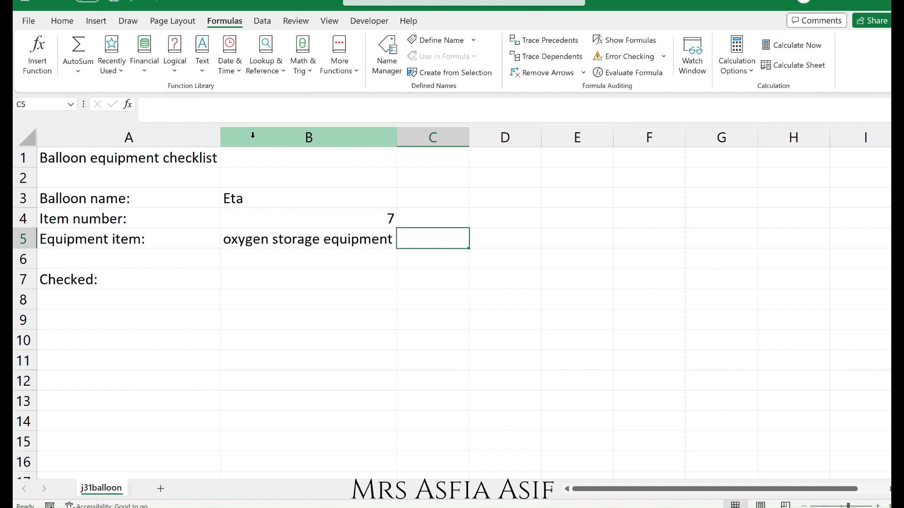
click(267, 64)
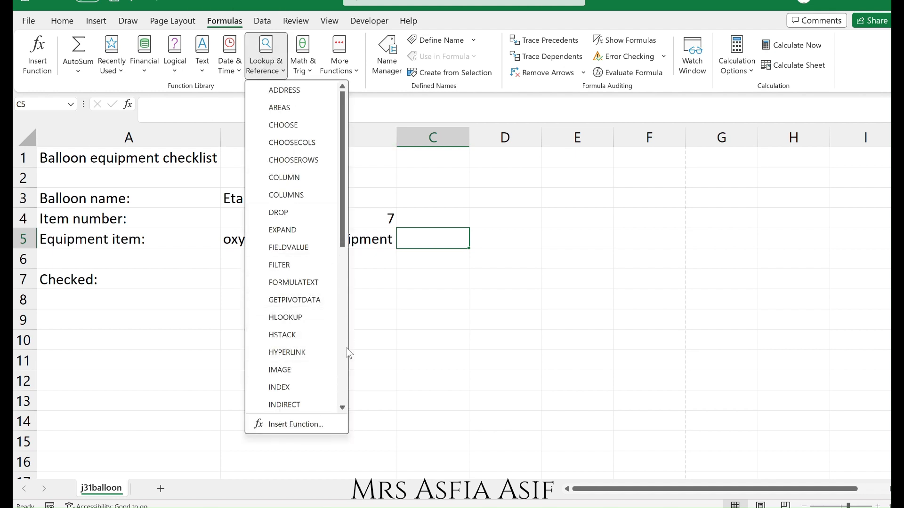
click(347, 383)
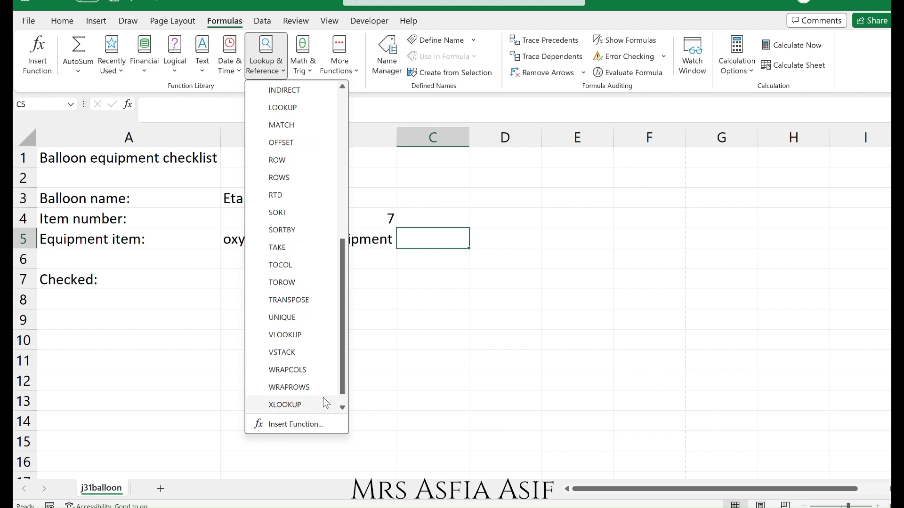
click(314, 338)
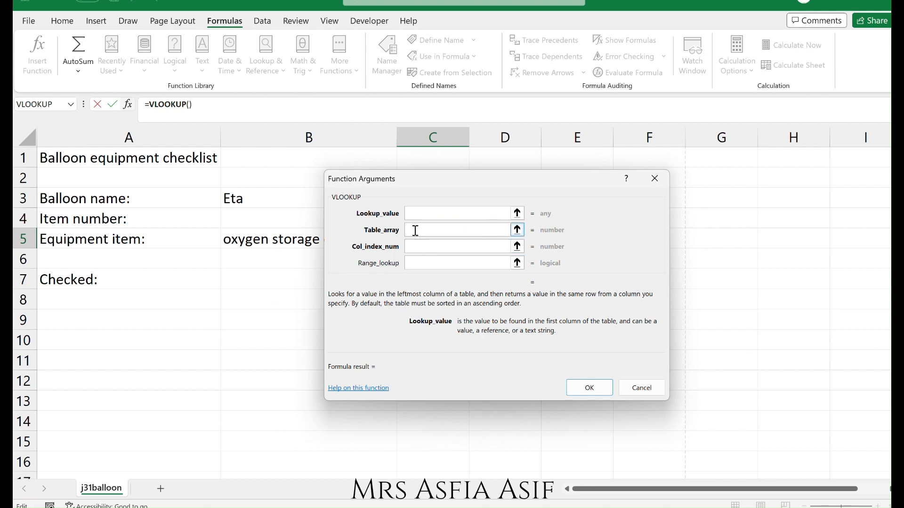
Set the VLOOKUP Lookup_value argument to cell B4.
click(424, 263)
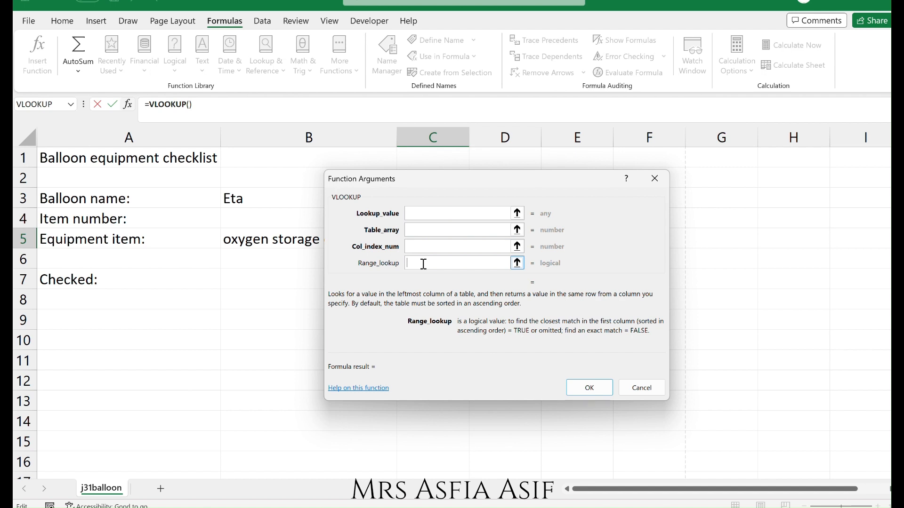
click(425, 216)
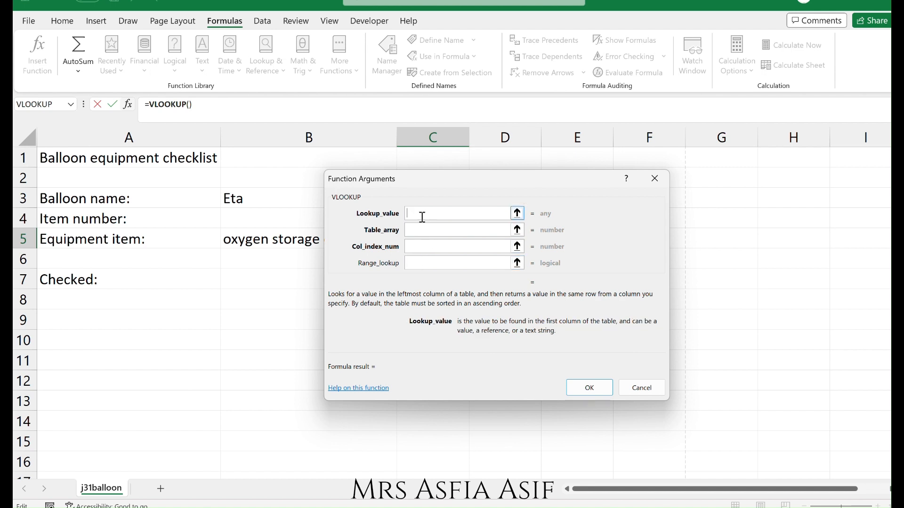
click(253, 222)
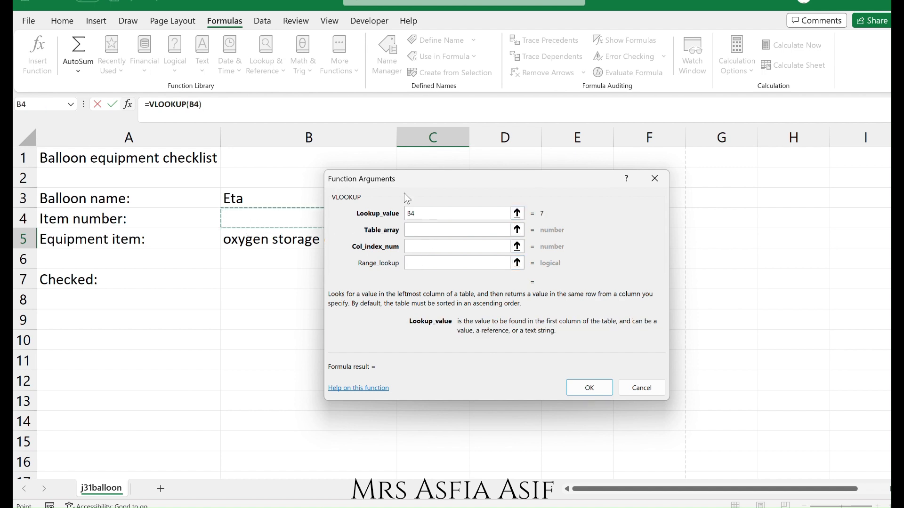
drag(413, 181, 552, 210)
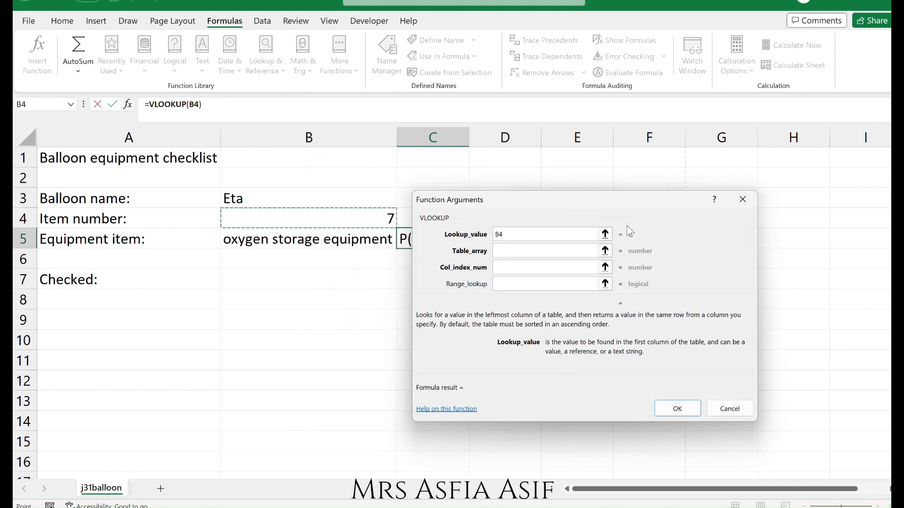
Set the Table_array to range A3:B15 in the j31tables workbook.
click(534, 257)
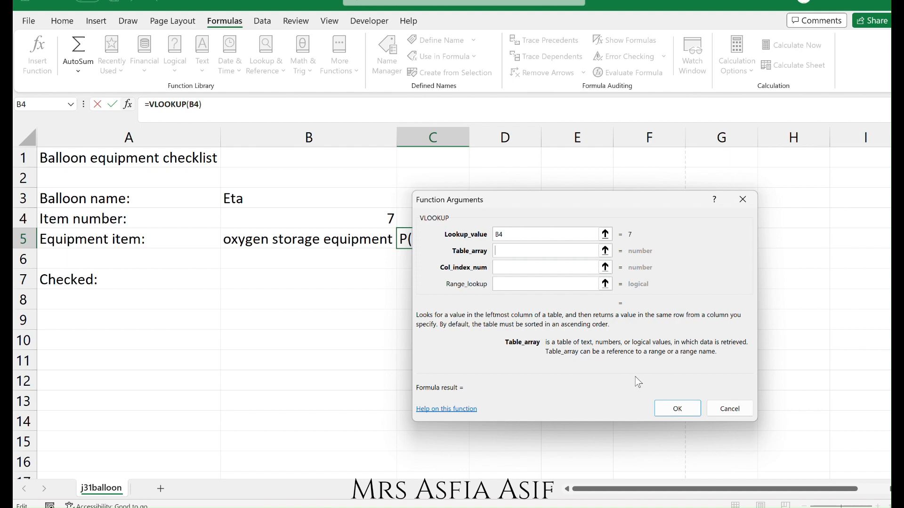
mouse_move(480, 507)
click(548, 461)
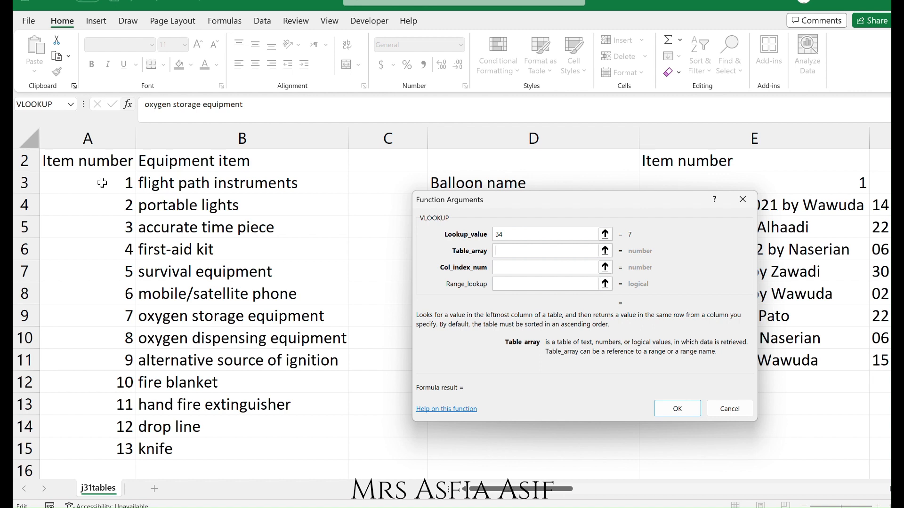
drag(102, 182, 160, 453)
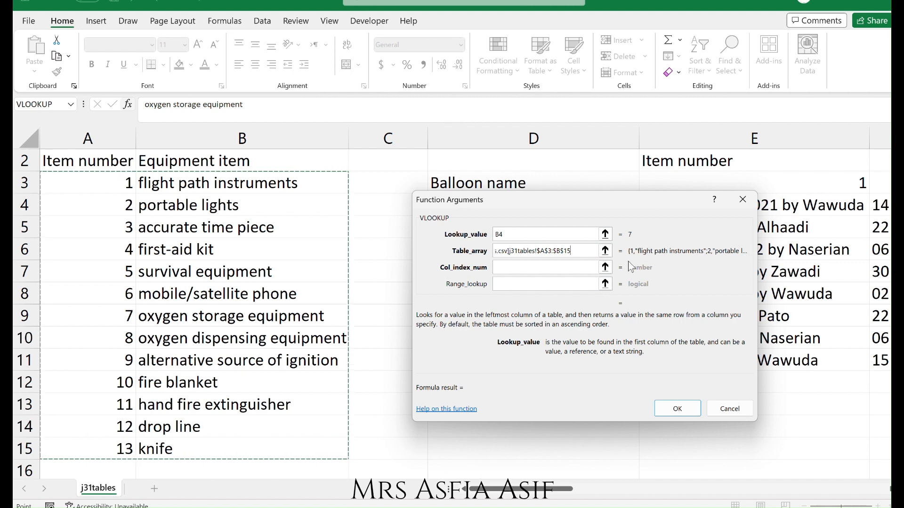
Set the Col_index_num argument to 2.
click(521, 272)
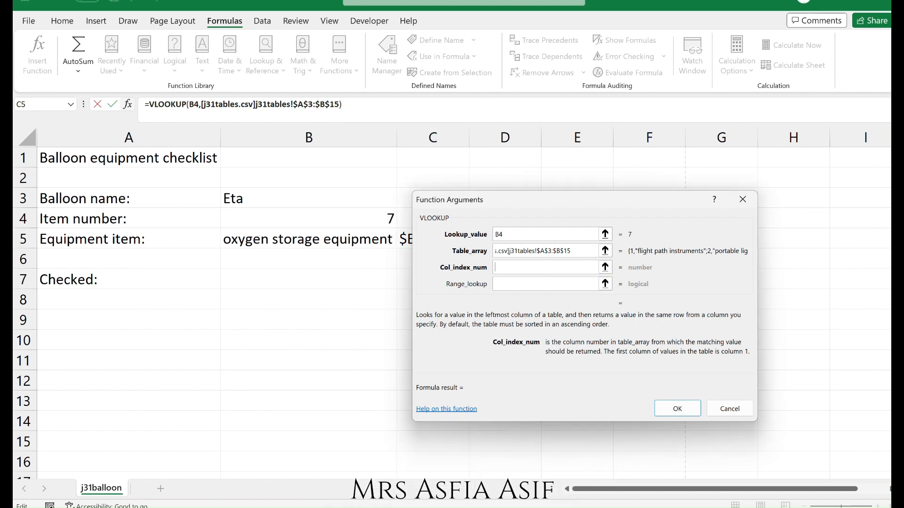
click(495, 507)
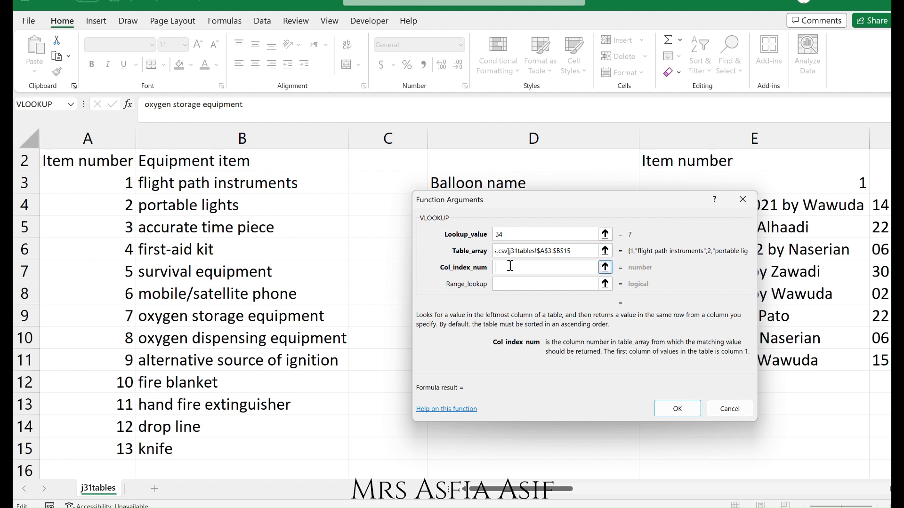
text(2)
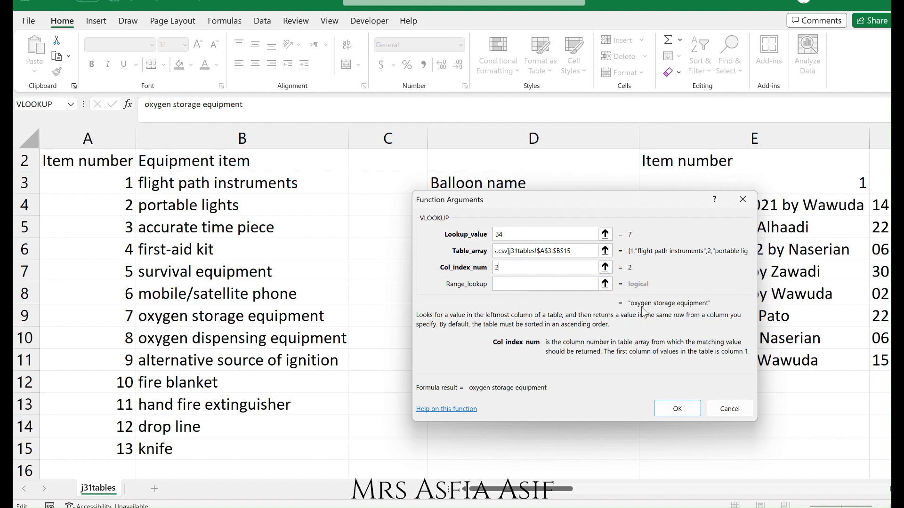
Set Range_lookup to False and confirm the VLOOKUP function.
click(531, 283)
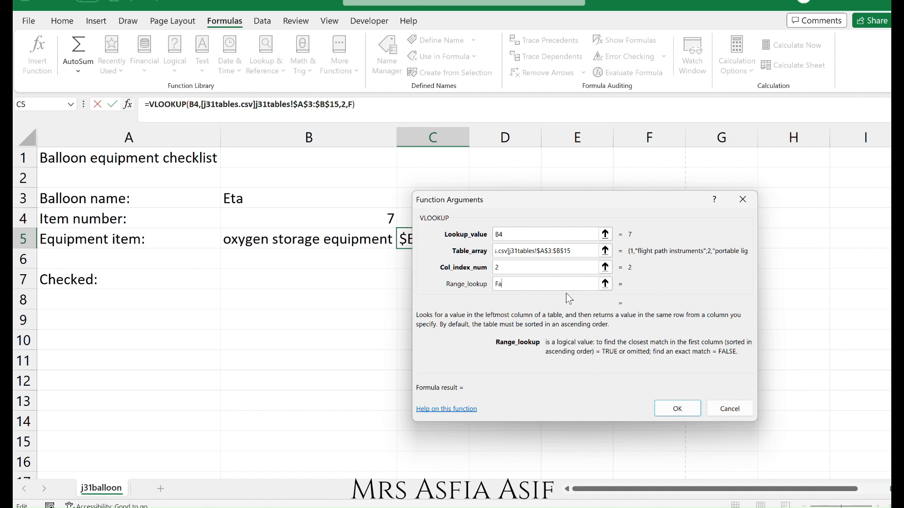
text(lse)
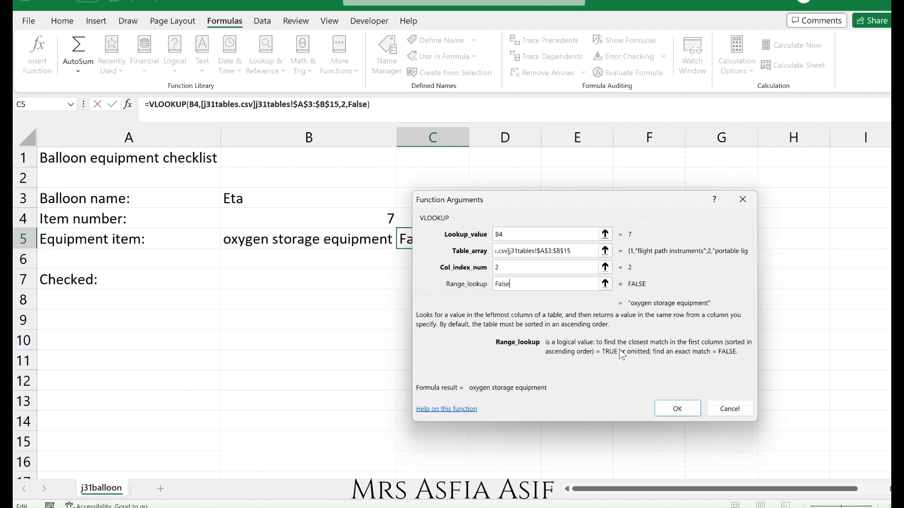
click(680, 409)
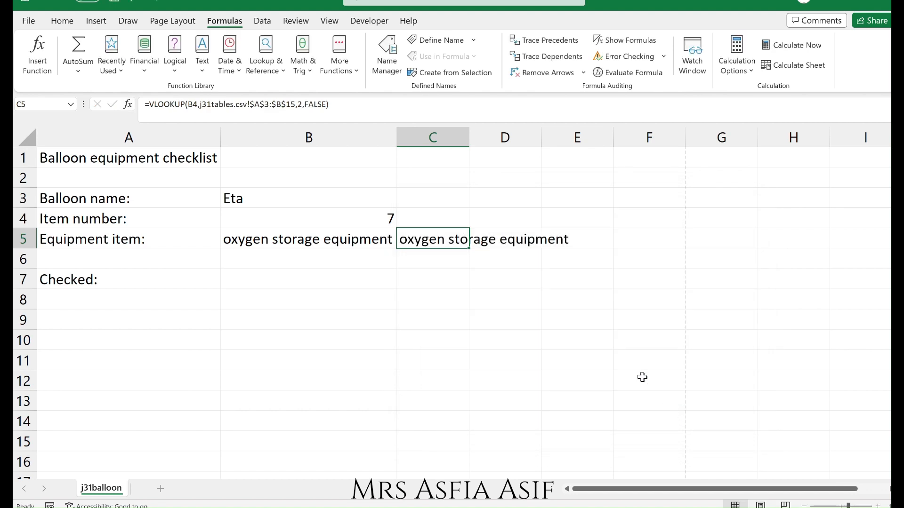
Widen column C and move the VLOOKUP formula from C5 into B5, replacing the LOOKUP formula.
click(348, 238)
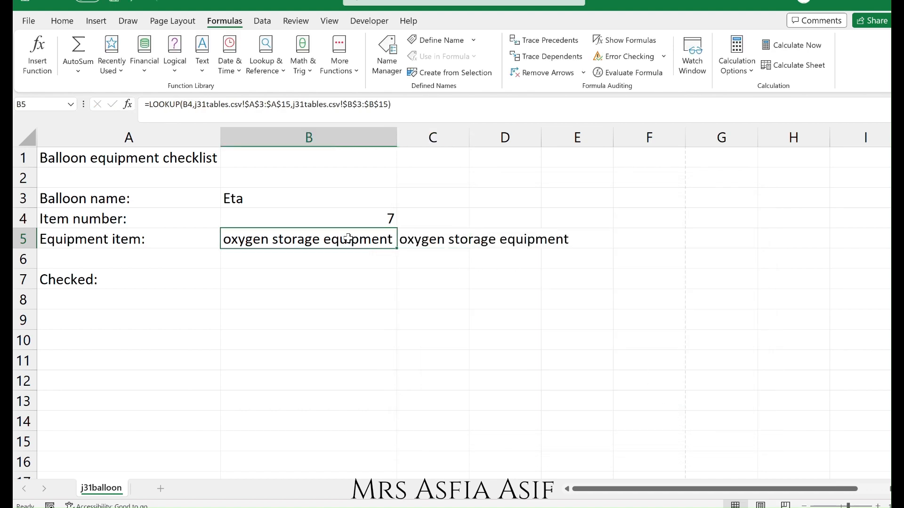
click(426, 244)
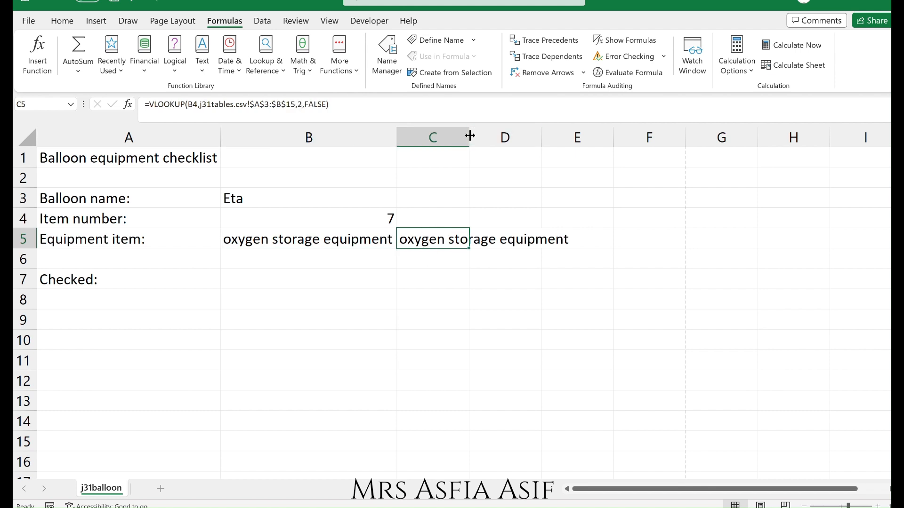
drag(469, 136, 586, 138)
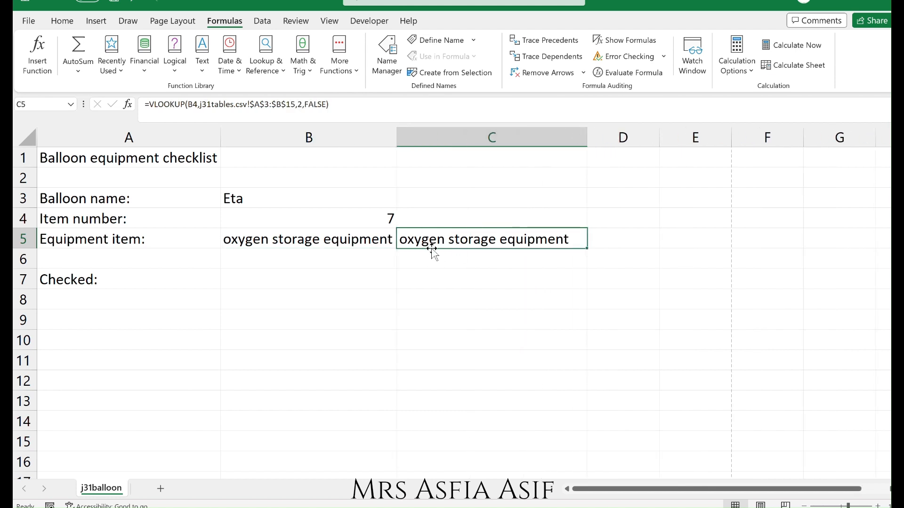
drag(433, 250, 343, 246)
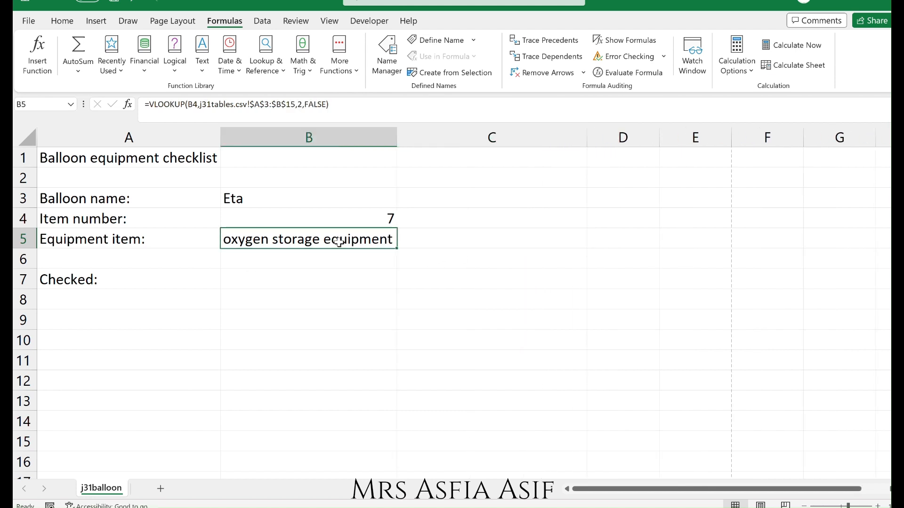
click(304, 257)
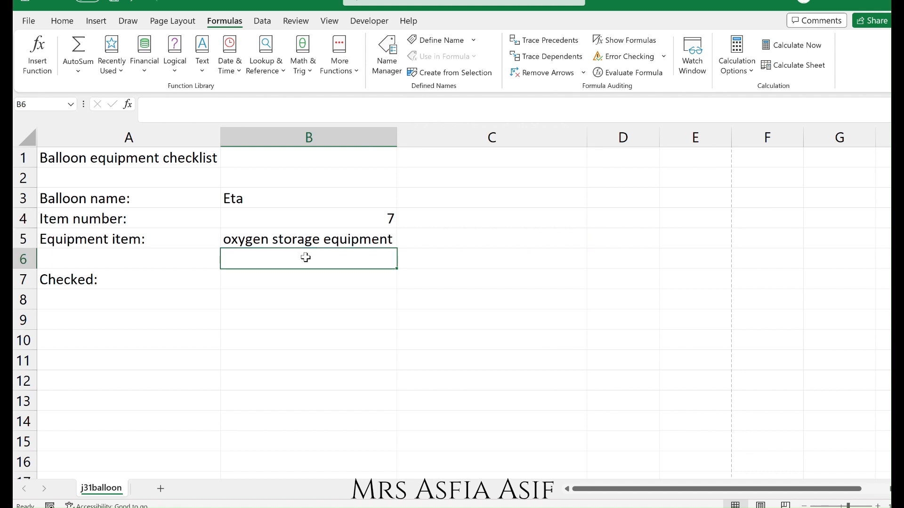
Open B5's VLOOKUP formula in the cell to examine its arguments.
double_click(319, 243)
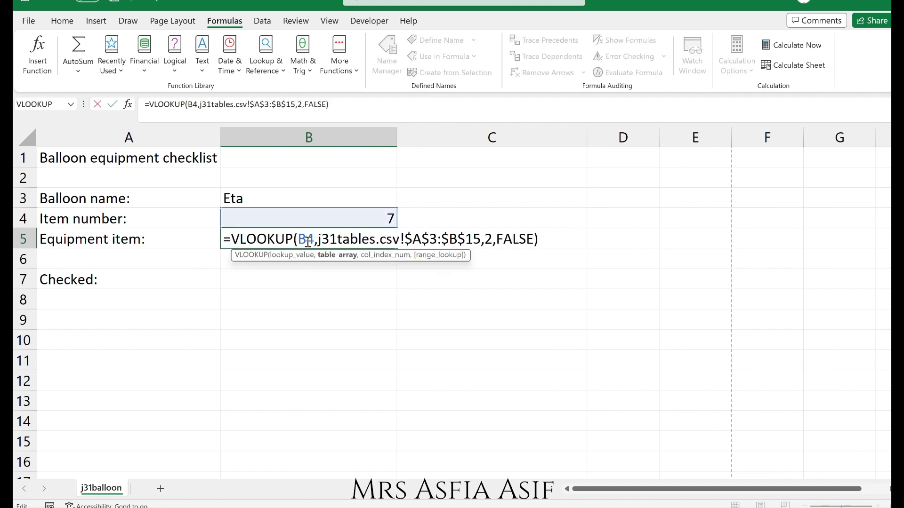
click(308, 242)
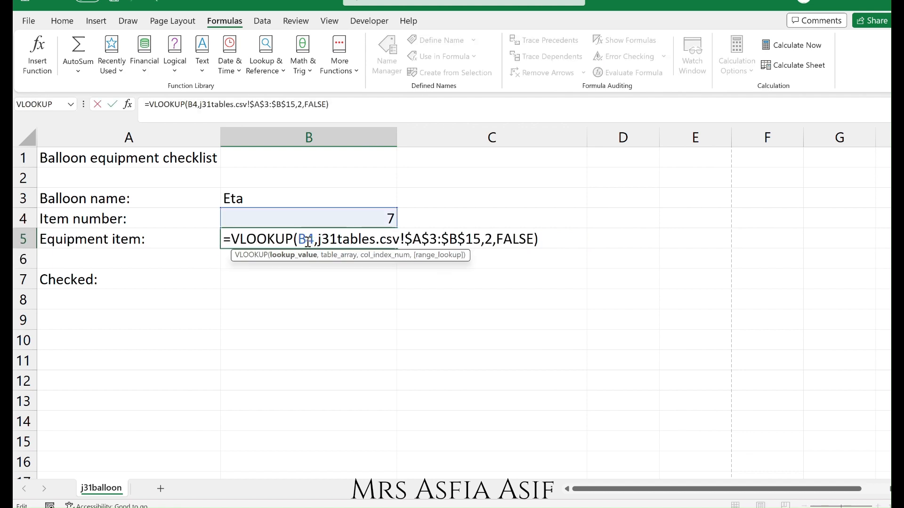
Review each argument of B5's VLOOKUP formula in turn, then close the cell.
click(332, 239)
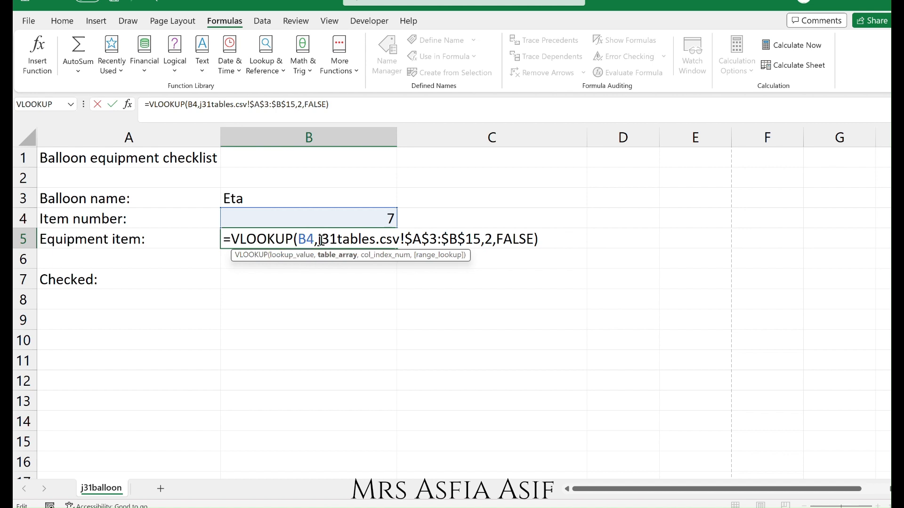
drag(320, 241, 401, 240)
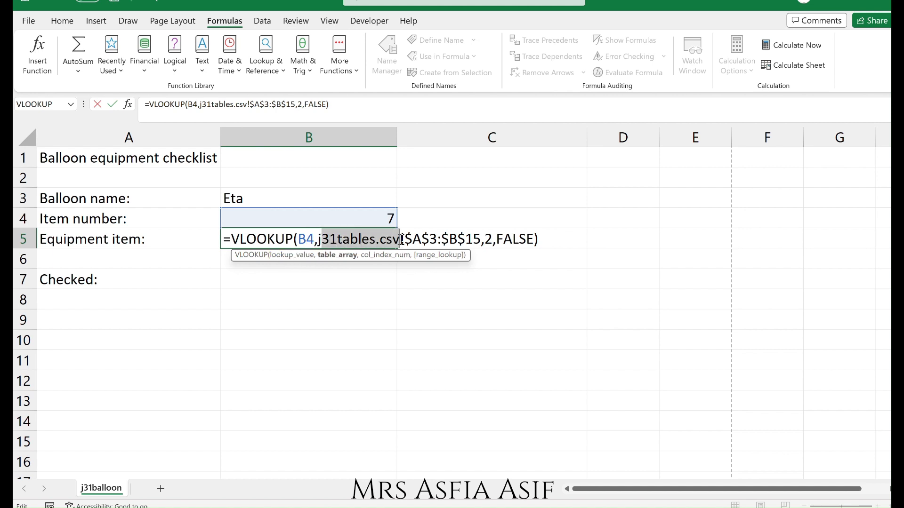
click(404, 239)
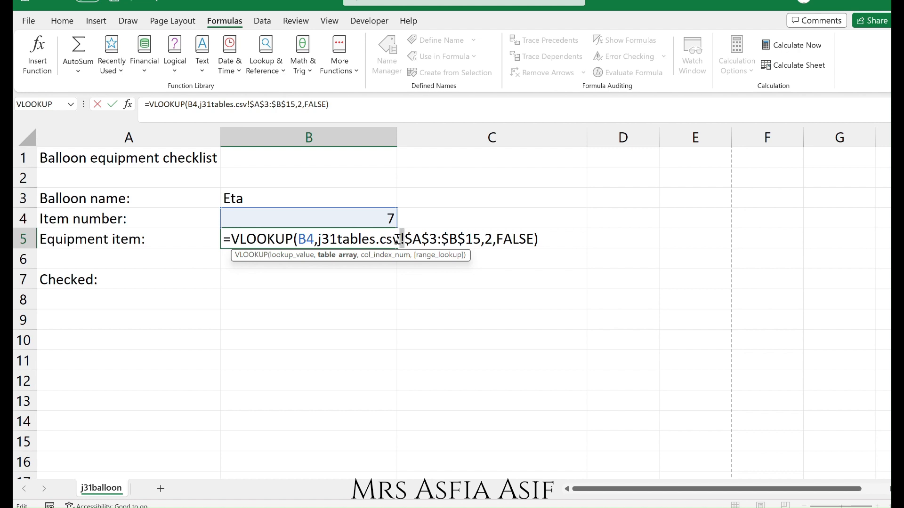
drag(405, 239, 480, 240)
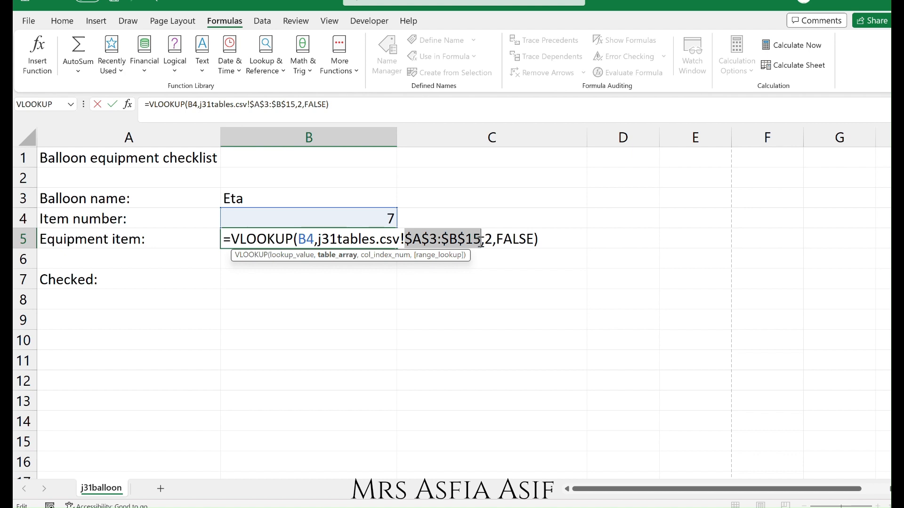
click(414, 240)
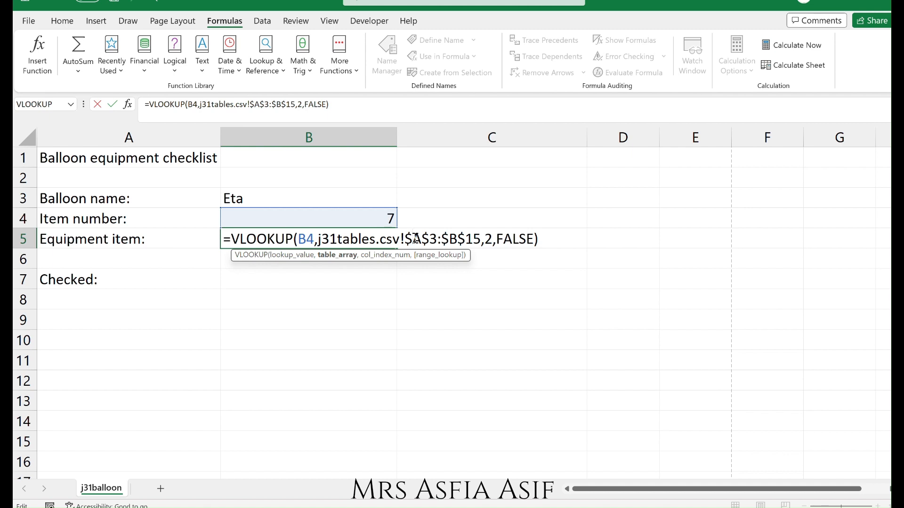
click(486, 237)
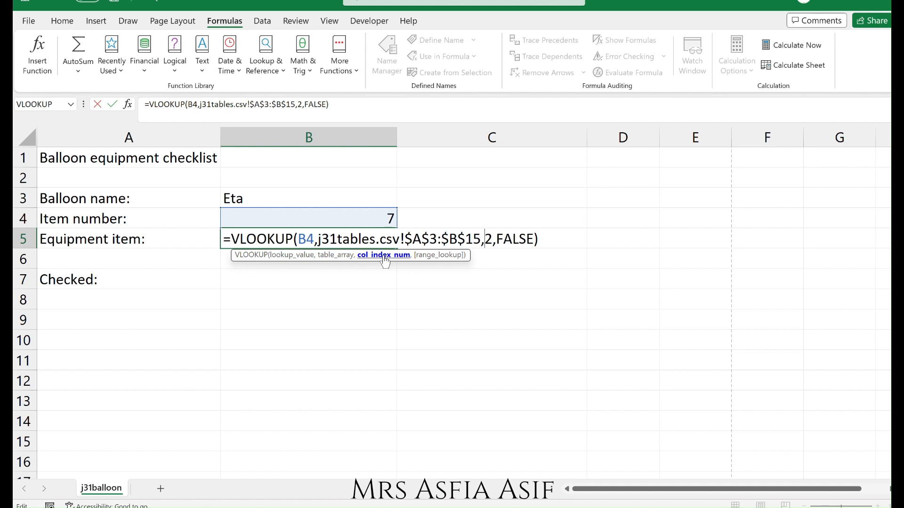
click(519, 237)
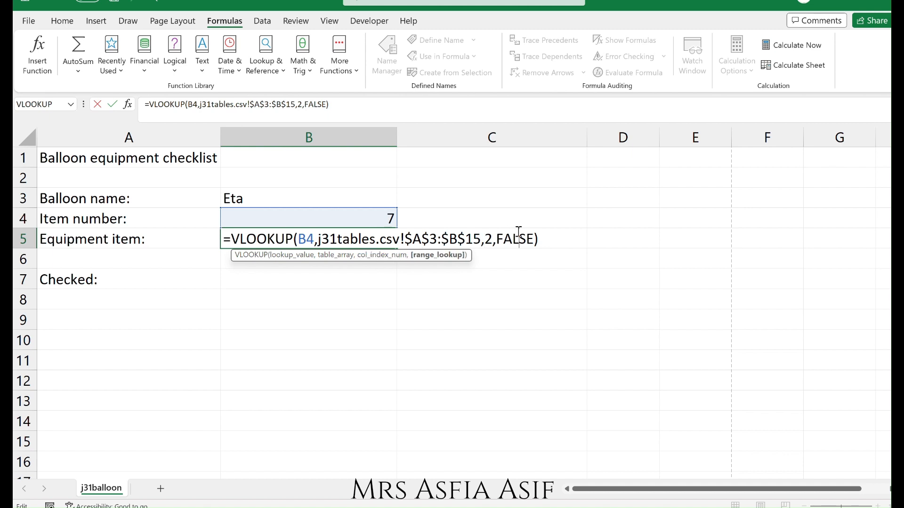
key(Return)
click(346, 242)
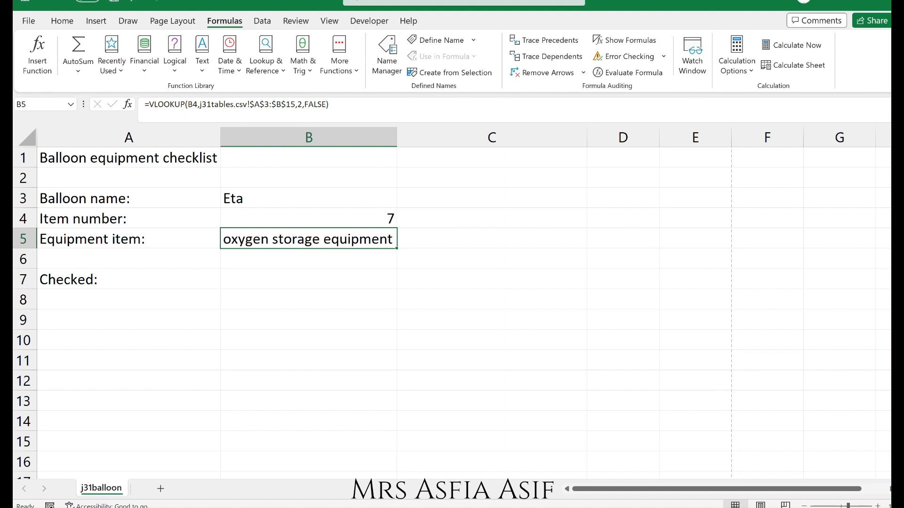
Circle cell B7 in task 17 of the question paper and select B7 in the balloon sheet.
mouse_move(142, 507)
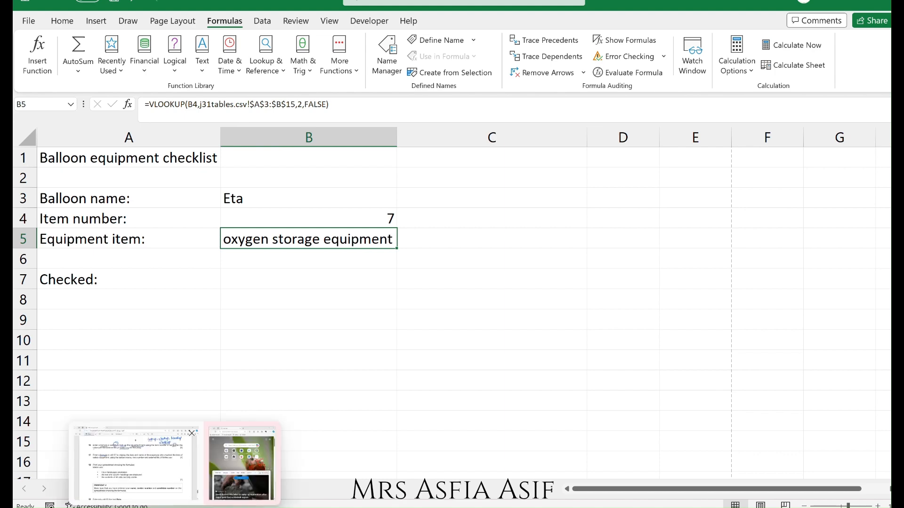
click(141, 473)
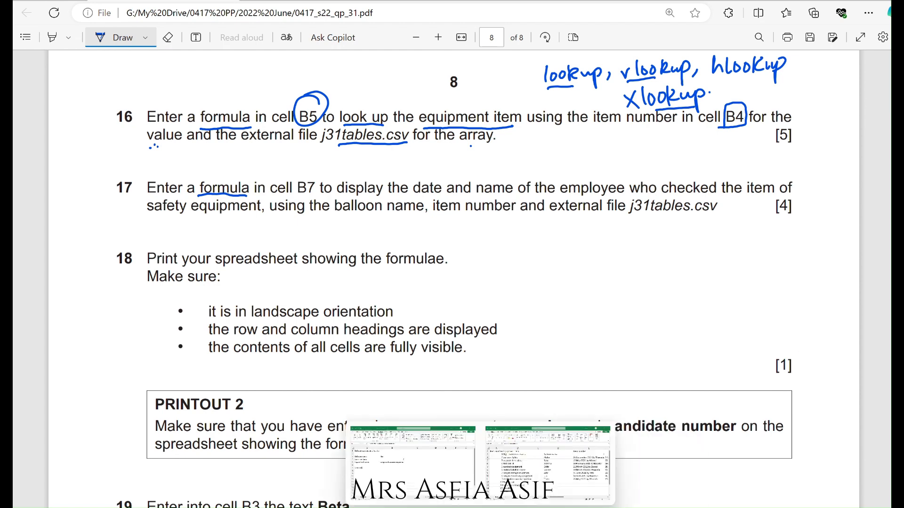
mouse_move(174, 507)
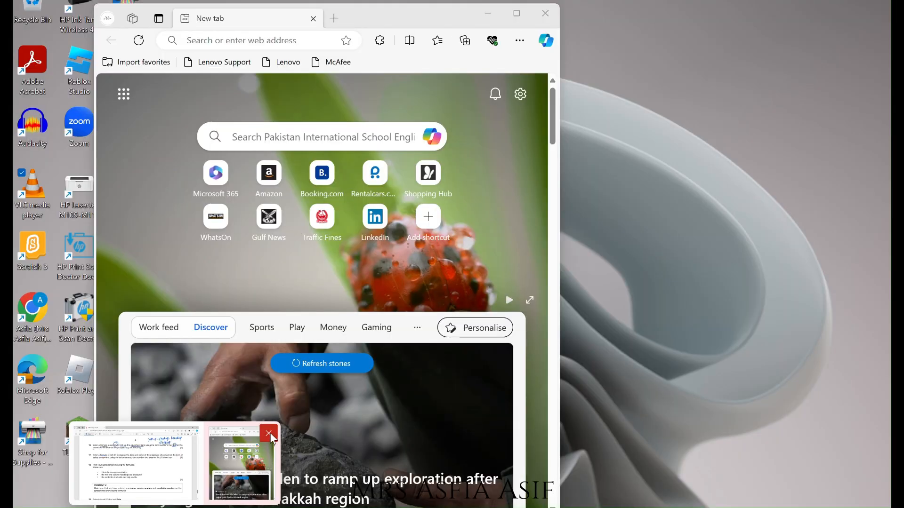
click(268, 432)
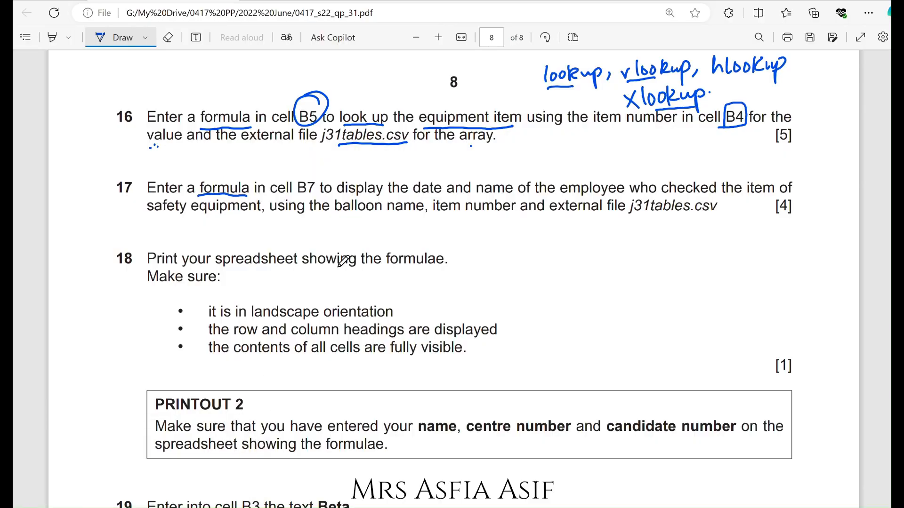
mouse_move(307, 197)
mouse_down()
mouse_move(315, 186)
mouse_move(296, 178)
mouse_move(309, 198)
mouse_up()
key(alt+Tab)
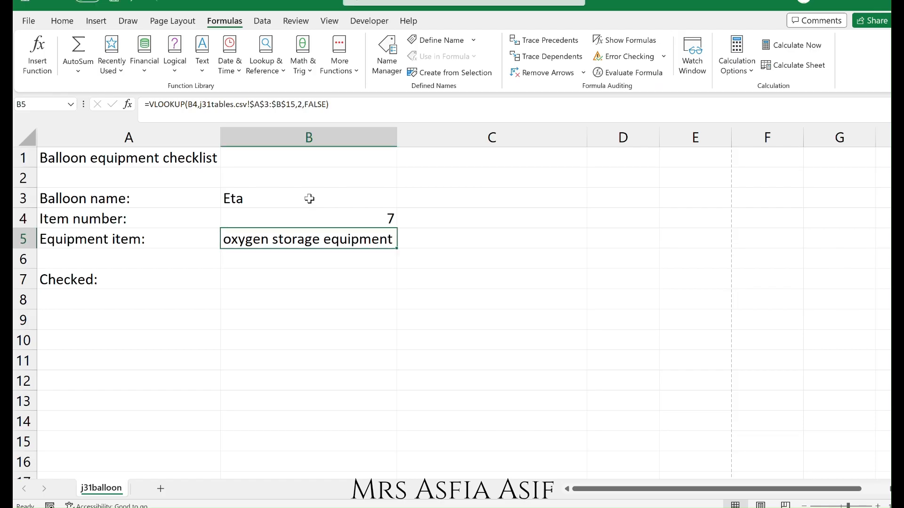
click(260, 282)
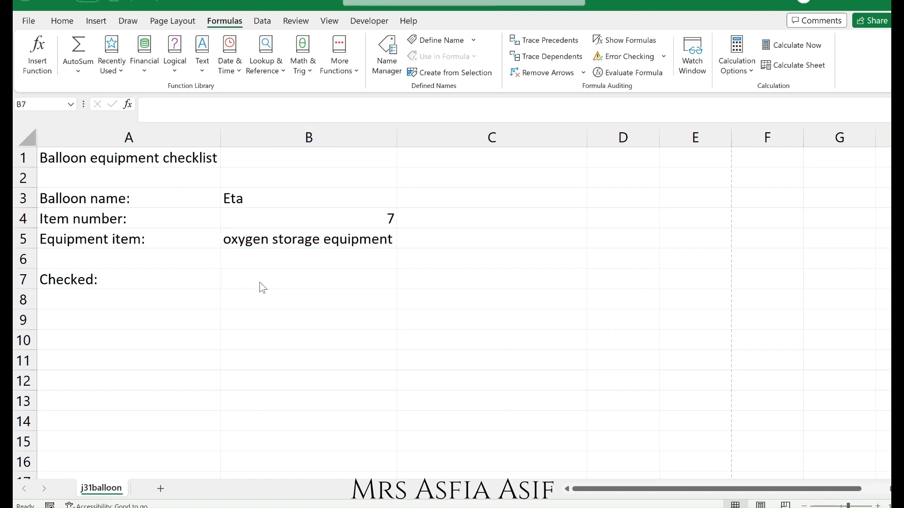
Annotate task 17, boxing the date and employee name and underlining the balloon name, item number and j31tables.csv.
key(alt+Tab)
mouse_move(412, 196)
mouse_down()
mouse_move(619, 197)
mouse_move(629, 175)
mouse_move(481, 172)
mouse_move(409, 197)
mouse_up()
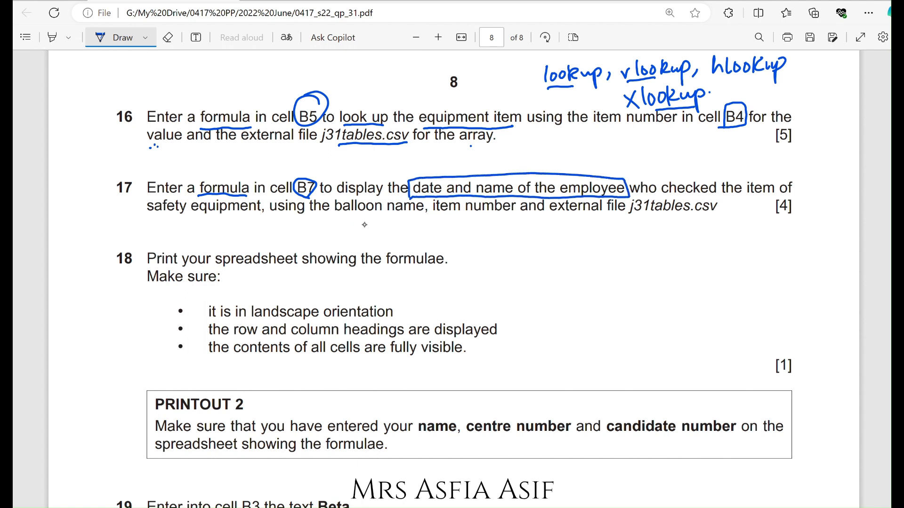
drag(269, 214, 708, 219)
drag(384, 214, 420, 241)
drag(461, 215, 418, 241)
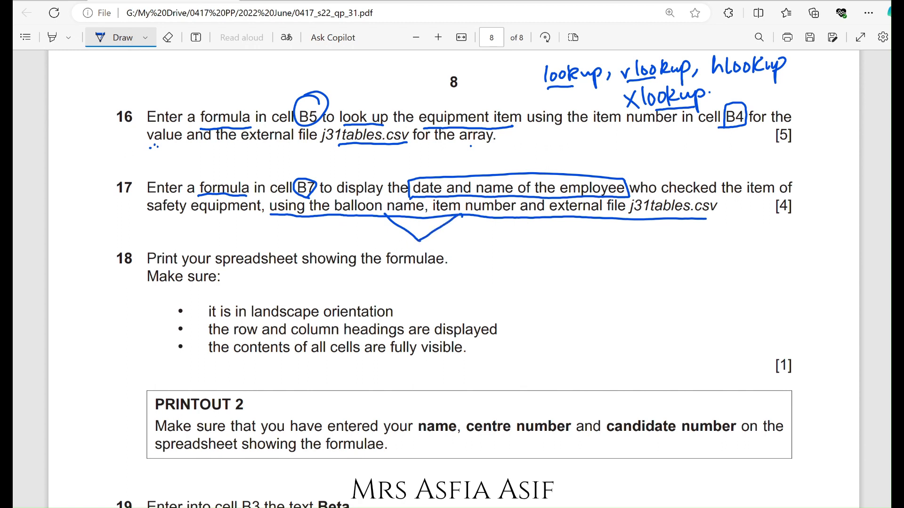
mouse_move(732, 198)
mouse_down()
mouse_move(696, 235)
mouse_move(731, 196)
mouse_up()
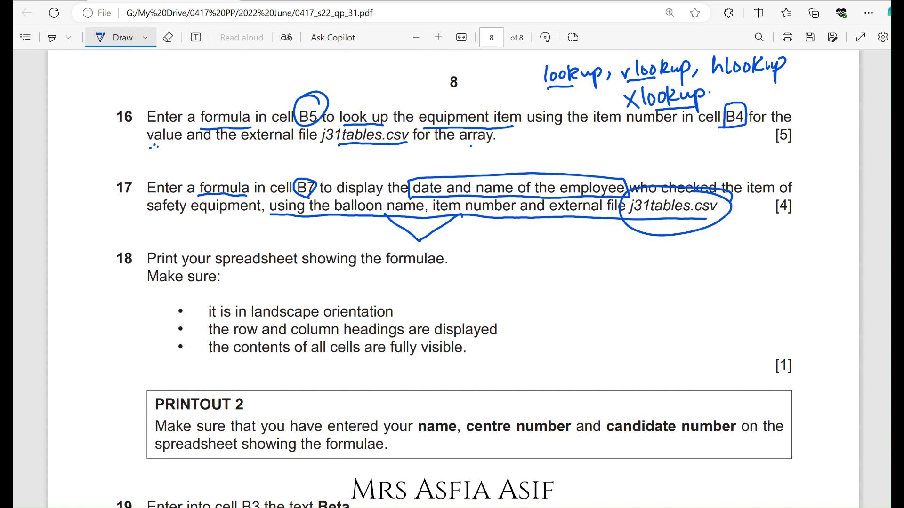
Examine the j31tables grid of check dates and employees by balloon name and item number.
click(524, 464)
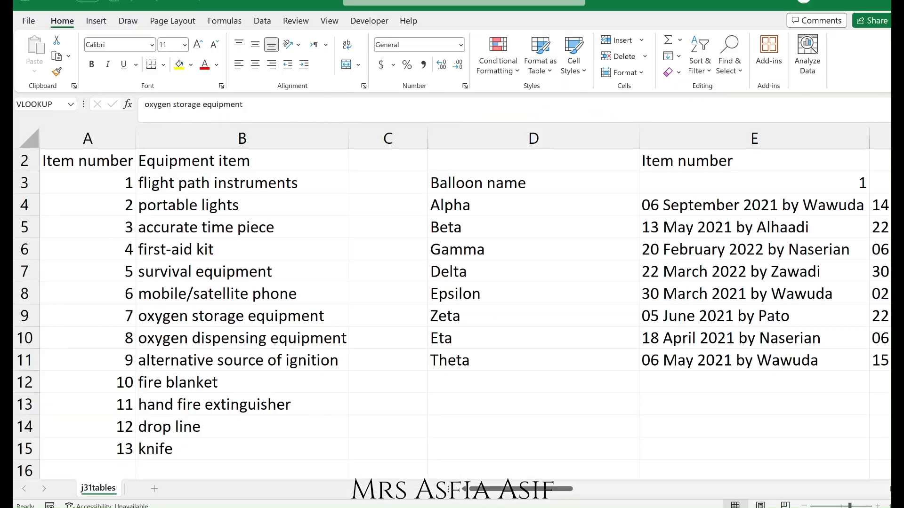
drag(500, 489, 536, 490)
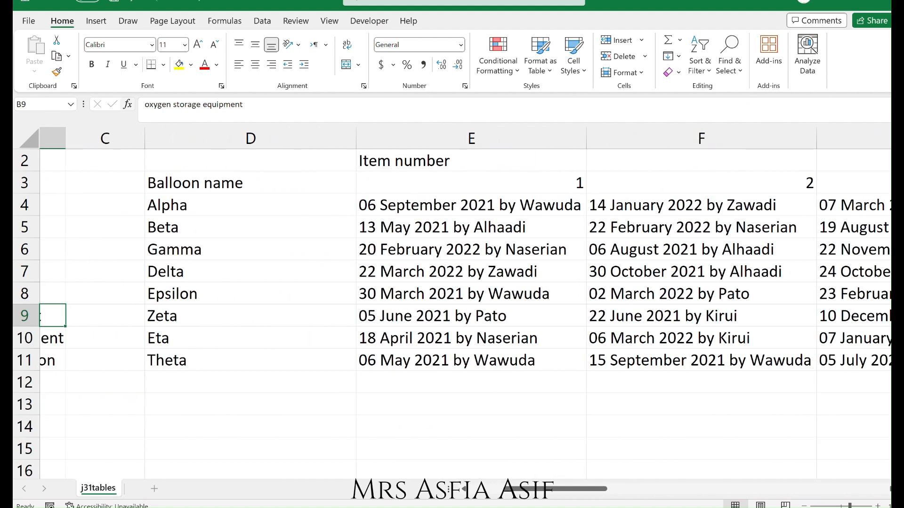
click(128, 21)
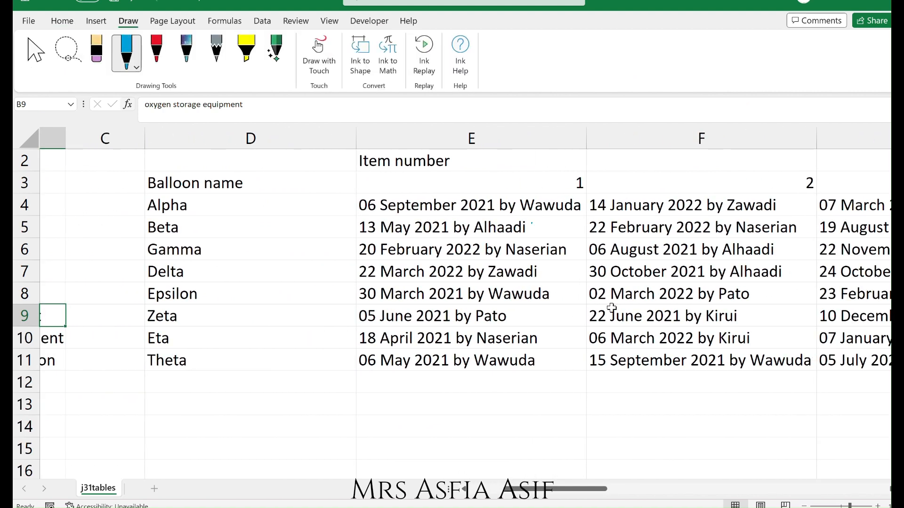
click(413, 228)
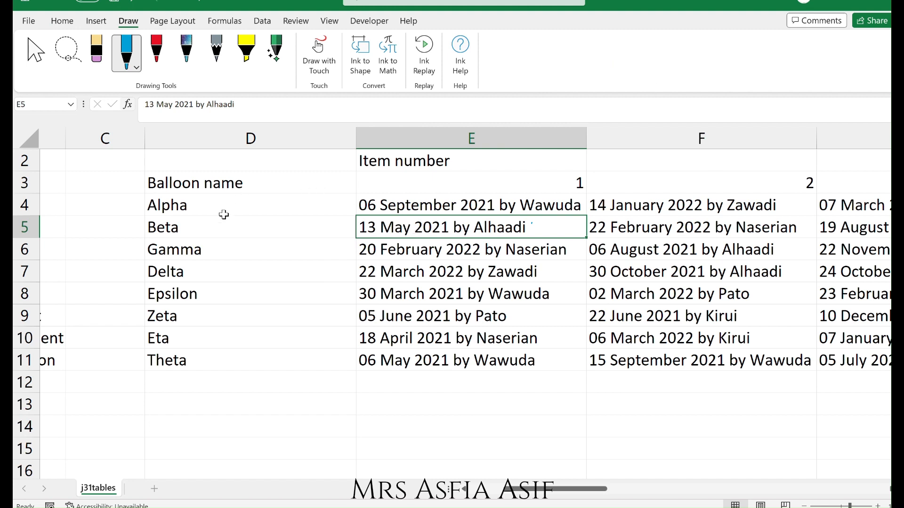
click(209, 231)
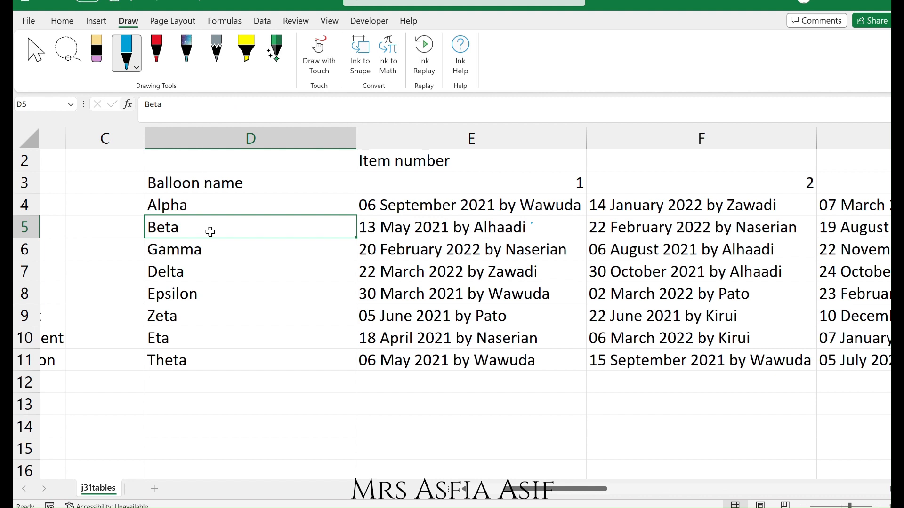
click(509, 186)
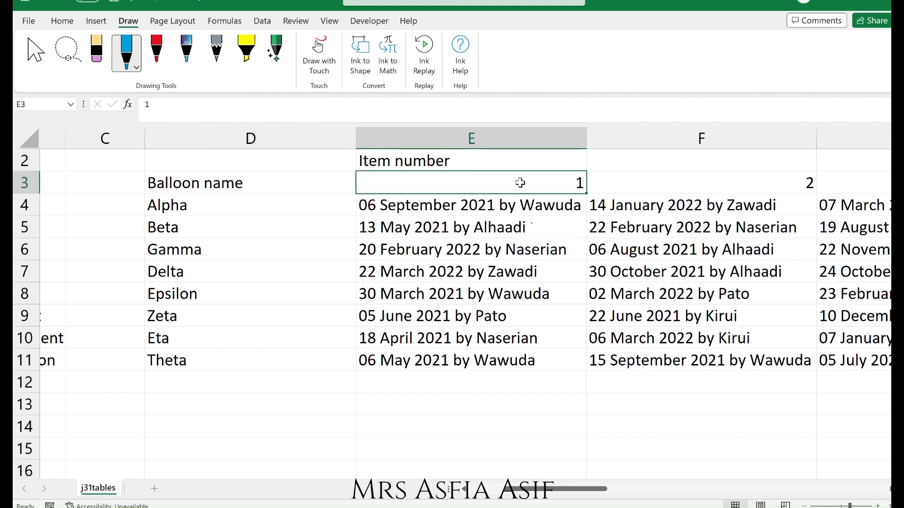
click(460, 227)
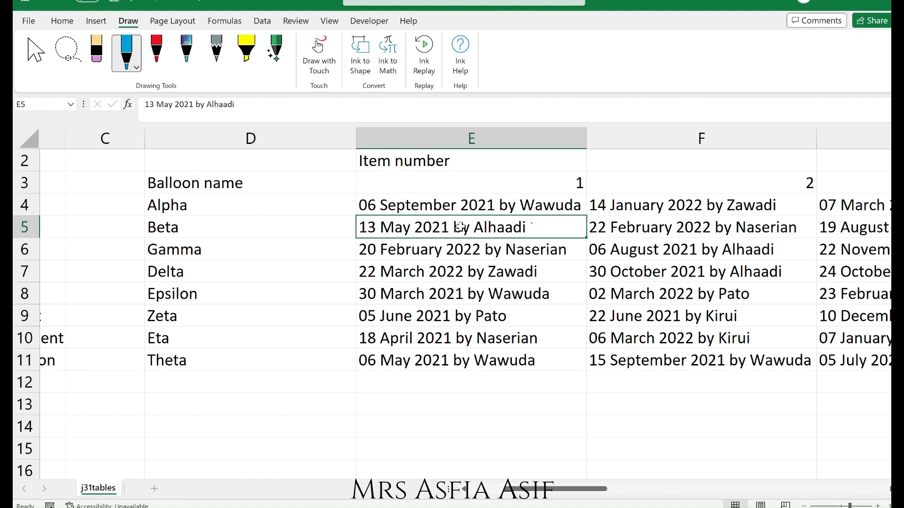
click(647, 192)
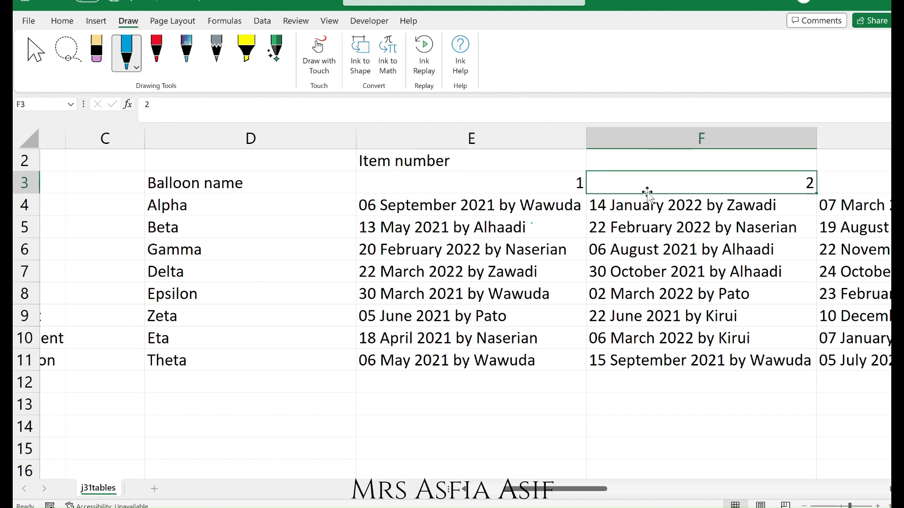
key(Right)
key(Right)
key(Right)
key(Left)
key(Left)
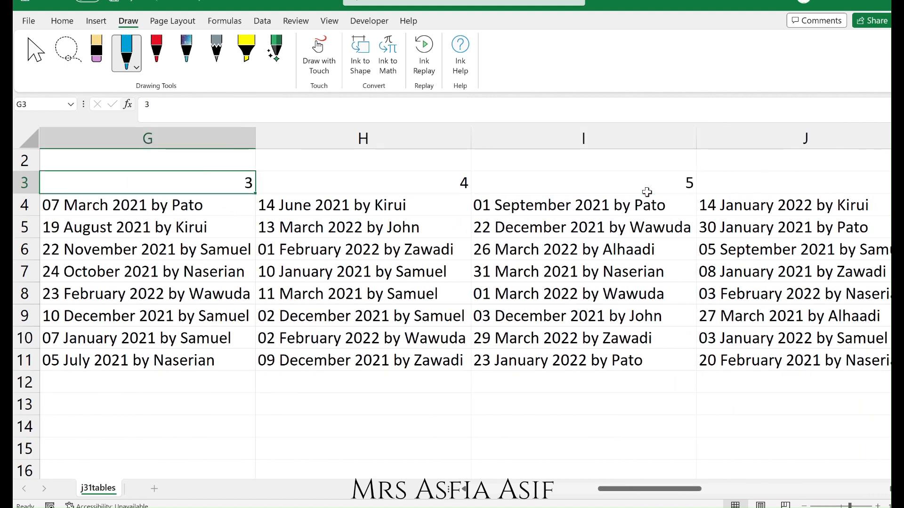
key(Left)
key(Left)
key(Left)
key(Left)
key(Left)
key(Left)
key(alt+Tab)
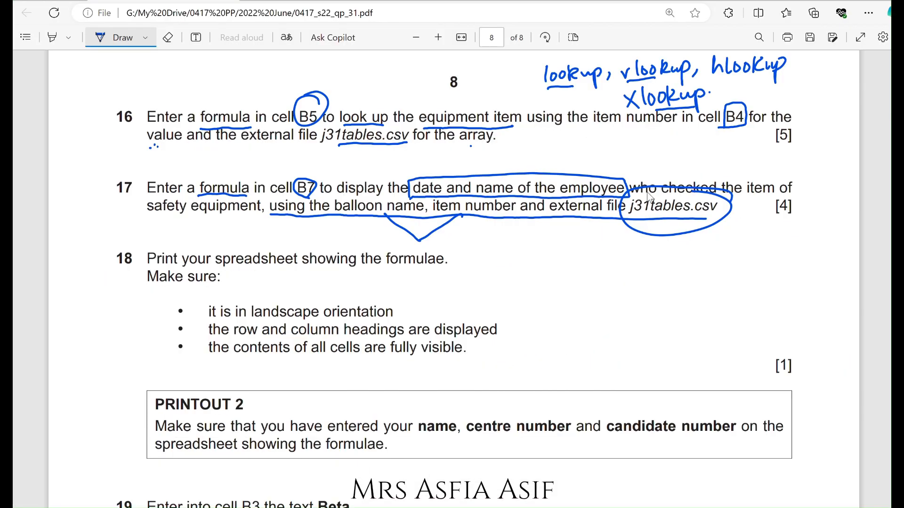
key(alt+Tab)
key(Tab)
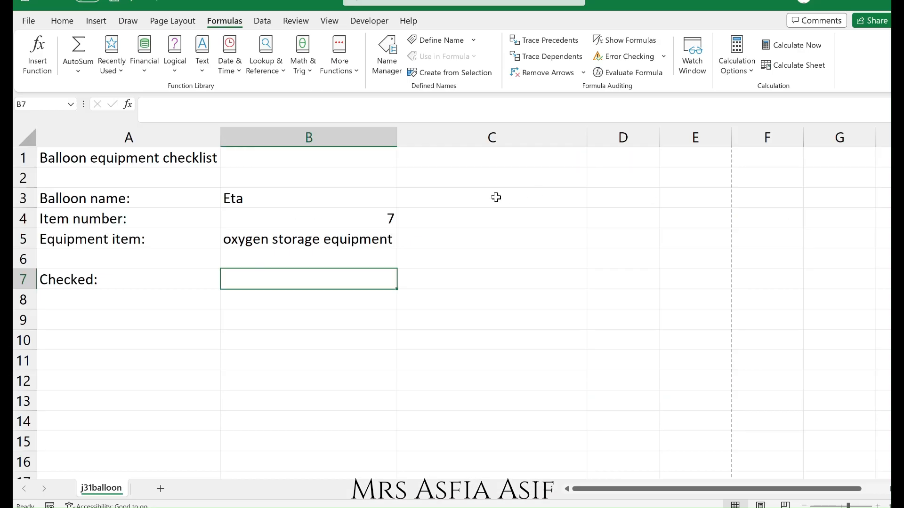
click(373, 219)
key(alt+Tab)
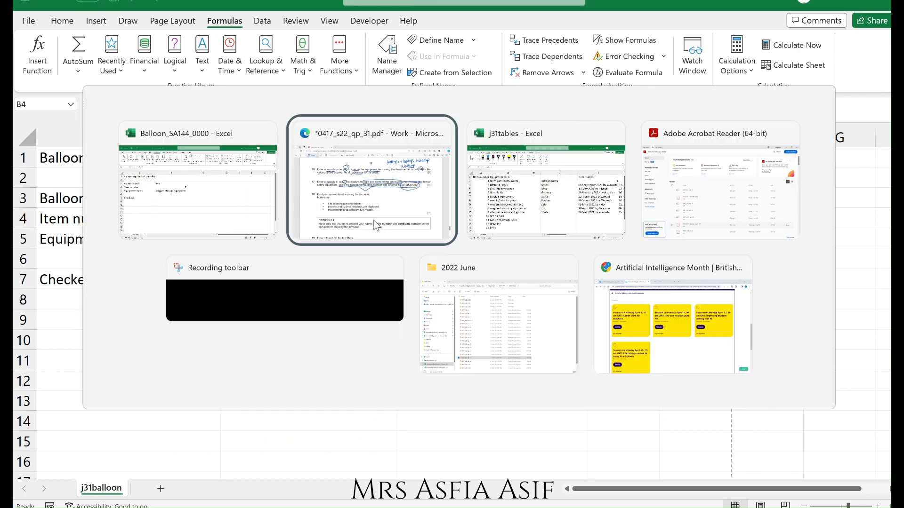
key(Tab)
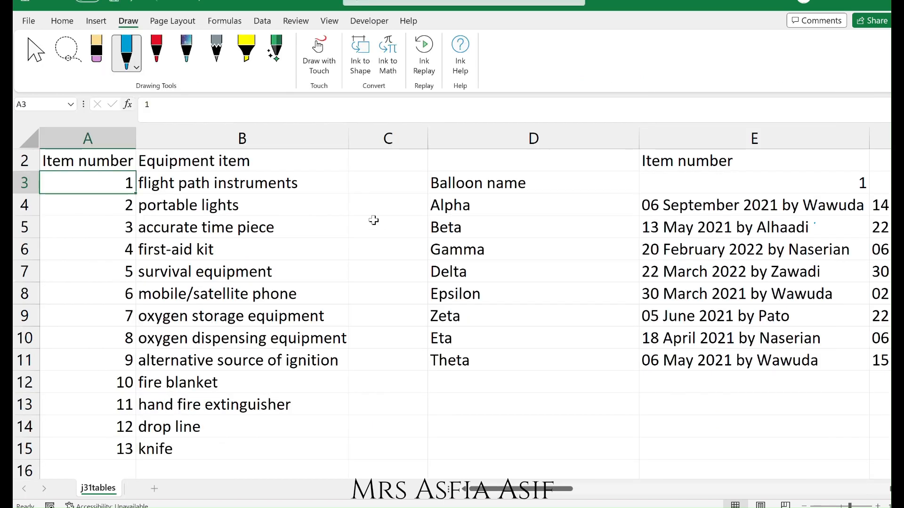
Hide columns A to C in j31tables so the balloon table starts at the left.
key(Down)
key(Right)
key(Right)
key(Right)
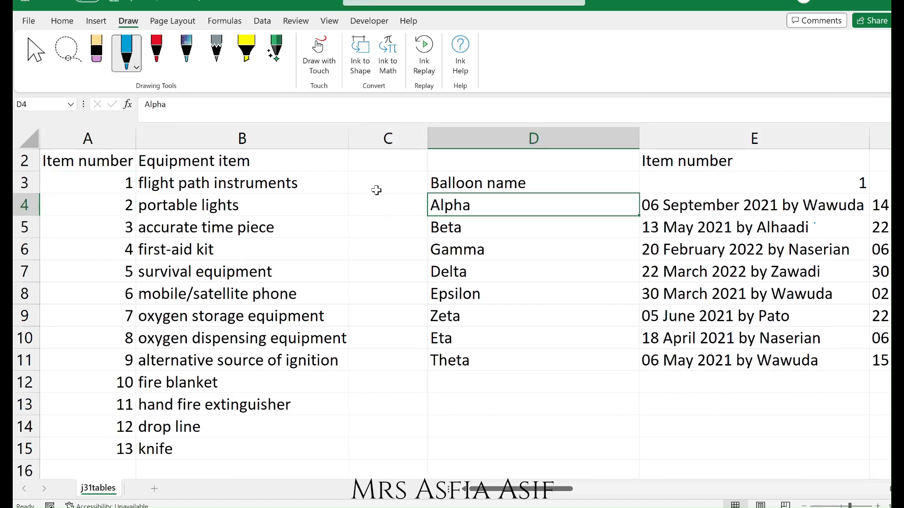
drag(380, 126, 87, 137)
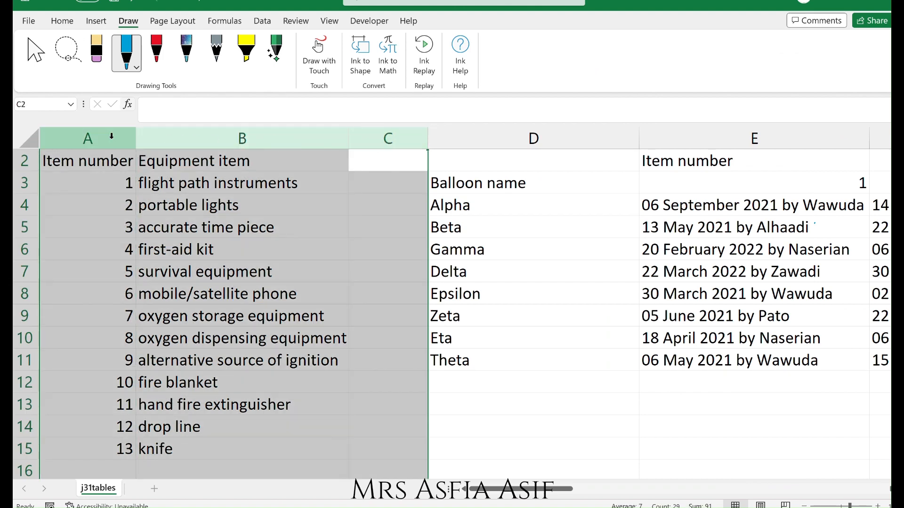
right_click(112, 140)
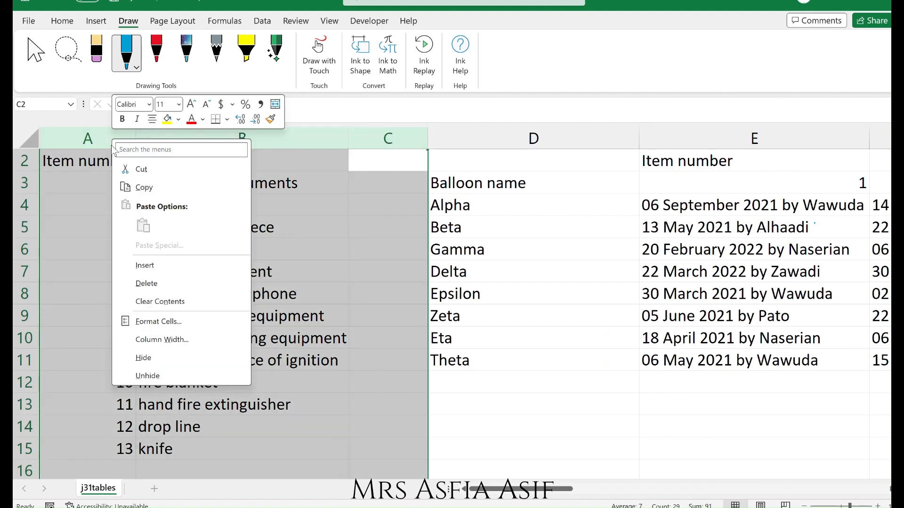
click(159, 361)
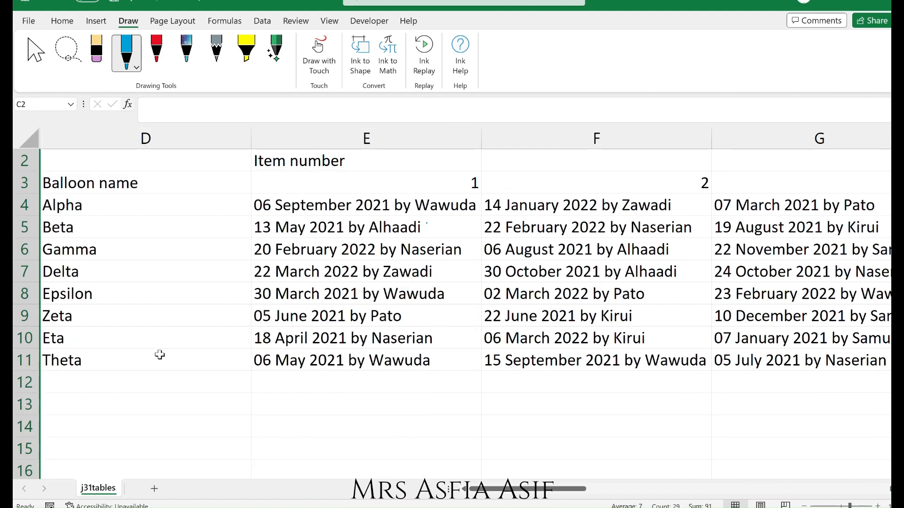
click(147, 208)
key(Return)
key(Up)
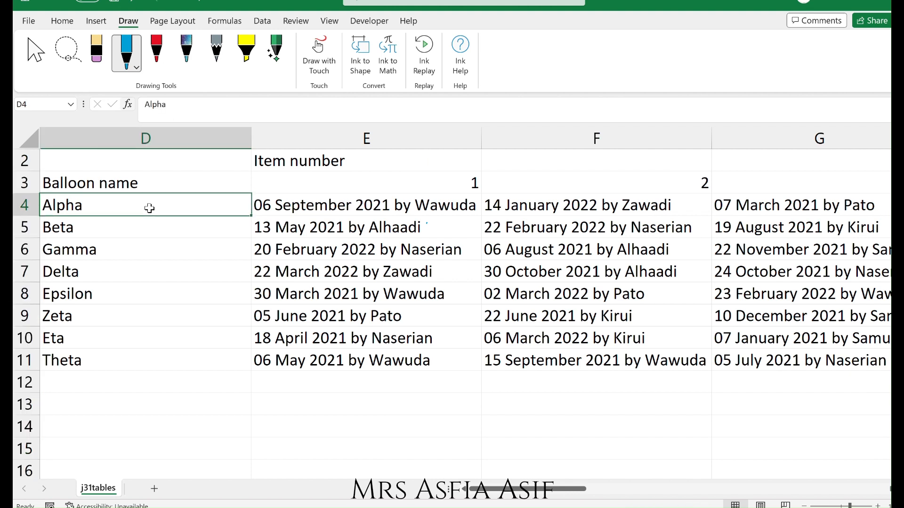
Examine the j31tables grid to find the entry for balloon Eta under item number 7.
key(Down)
key(Down)
key(Down)
key(Down)
key(Down)
key(Down)
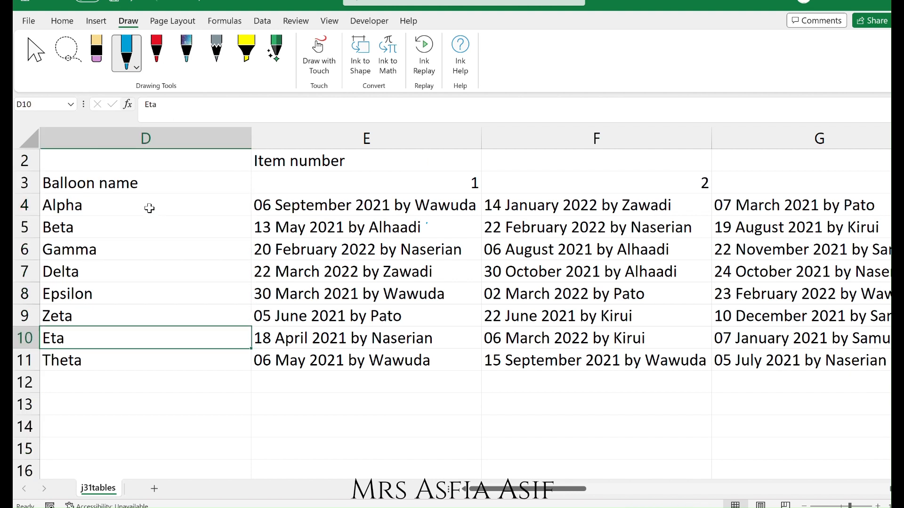
key(Right)
key(Left)
key(Right)
key(Right)
key(Right)
key(Right)
key(Right)
key(Right)
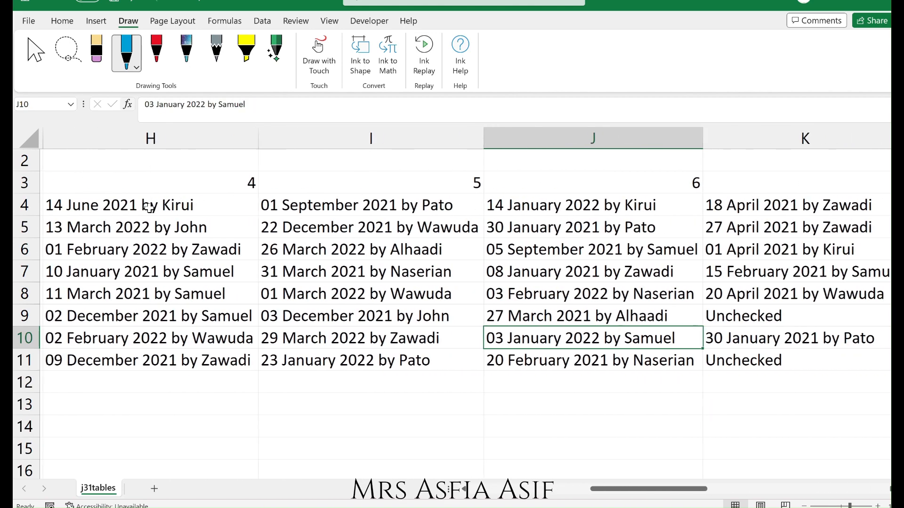
key(Right)
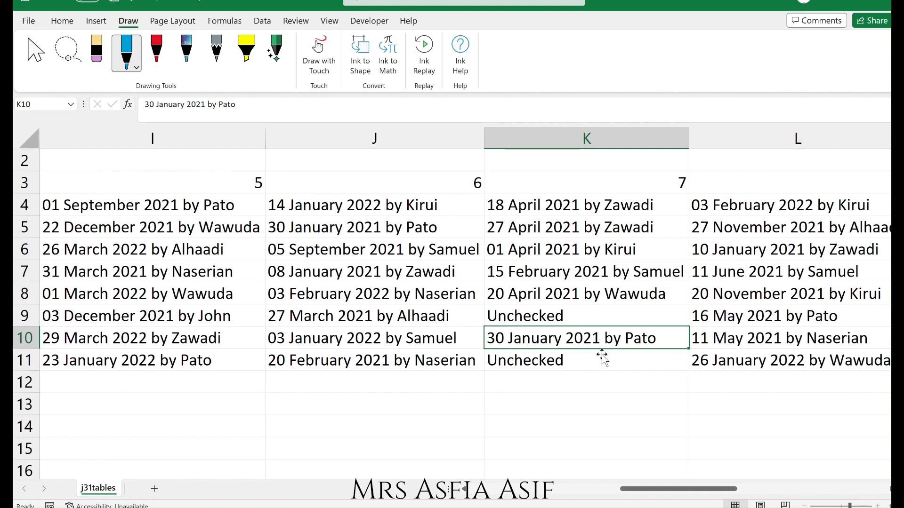
drag(664, 488, 507, 497)
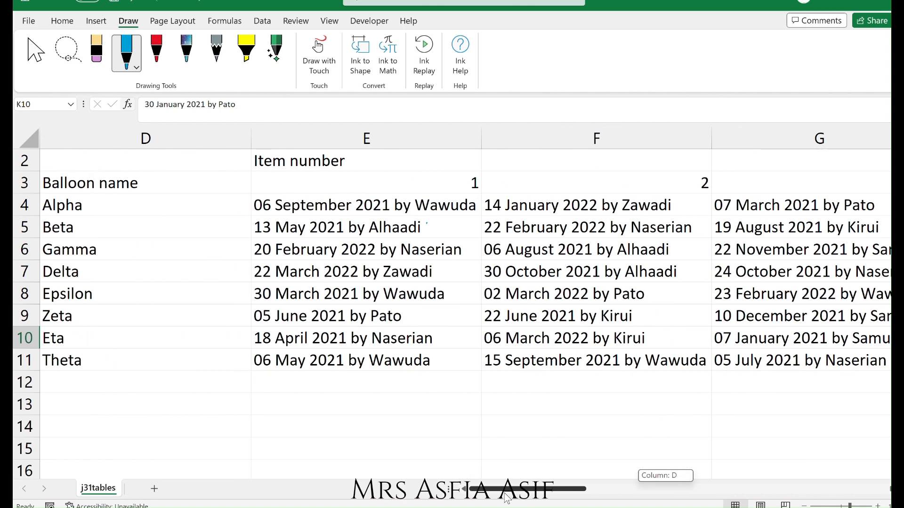
Select the balloon table range D4 to Q11 in j31tables to show the whole table.
click(146, 195)
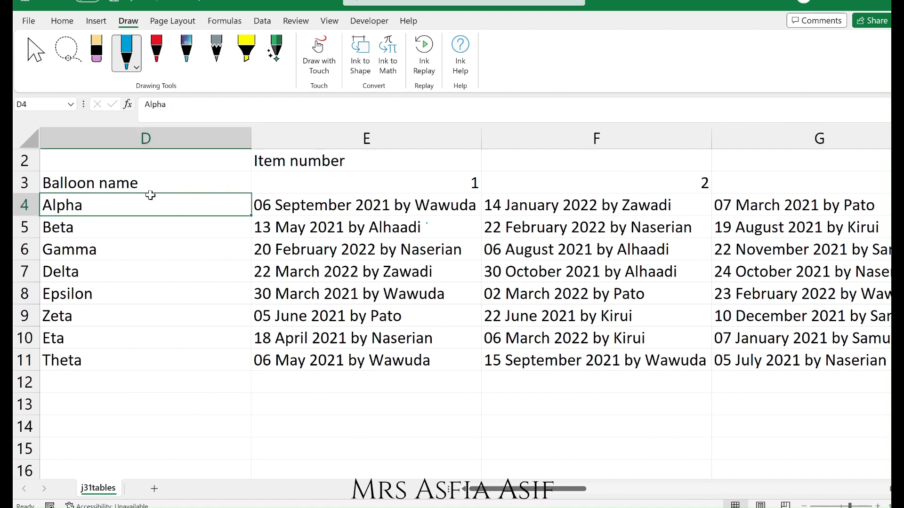
drag(150, 195, 708, 388)
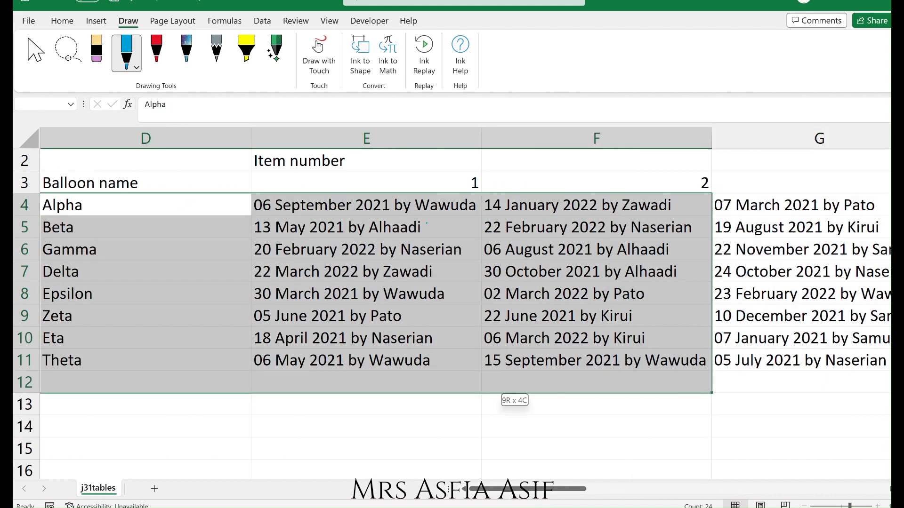
drag(482, 381, 444, 363)
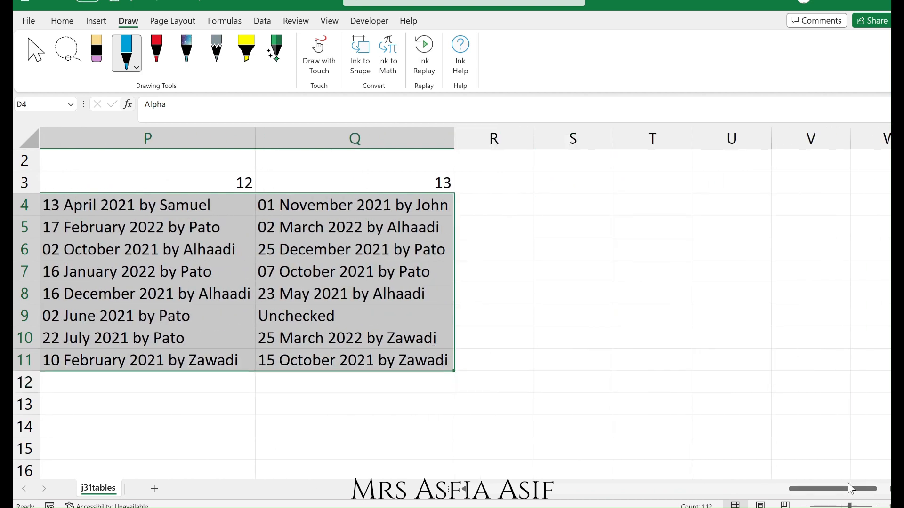
drag(848, 484, 545, 489)
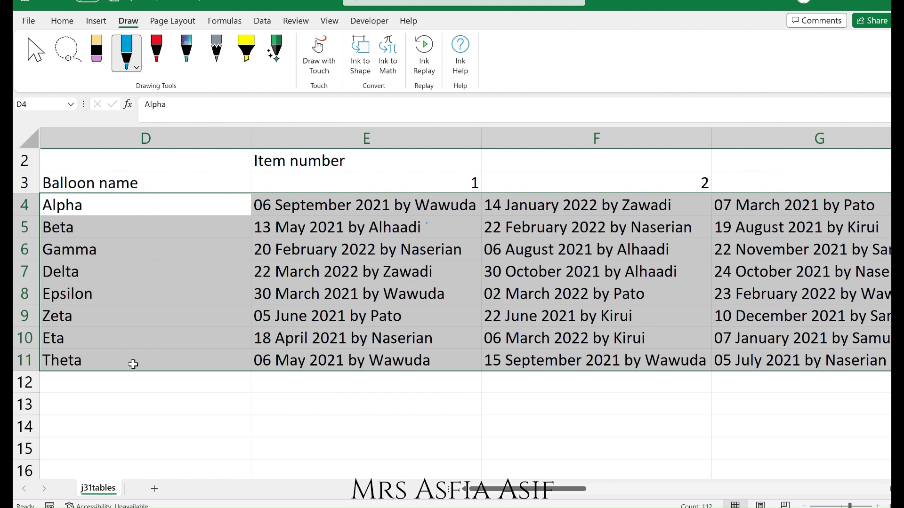
click(182, 372)
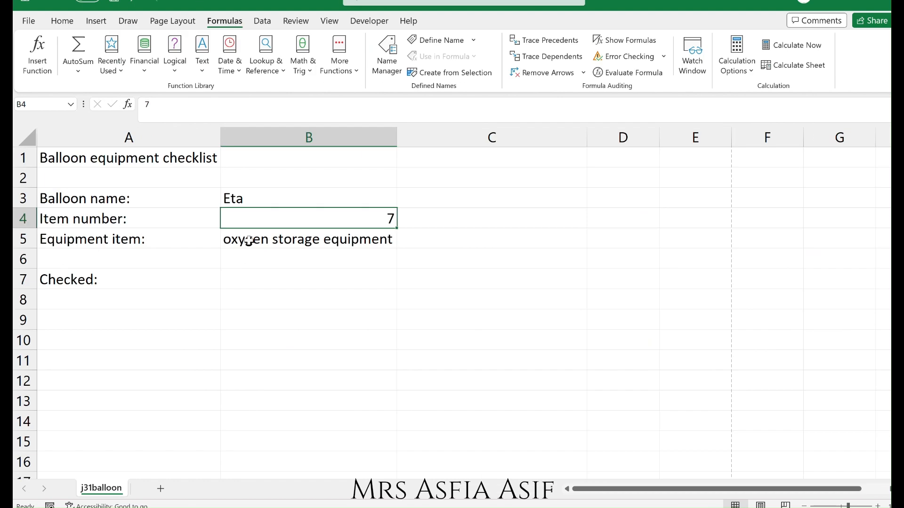
click(250, 287)
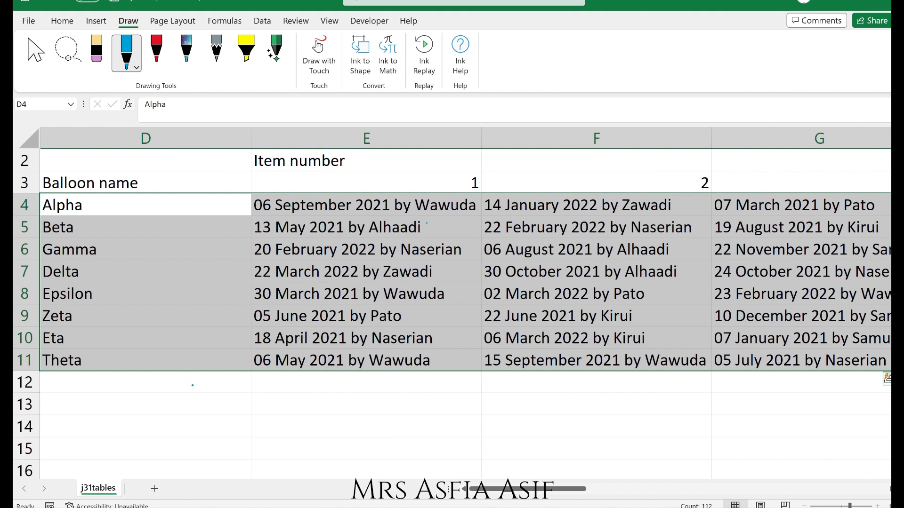
Handwrite "D4 : Q11 table array" below the table and box the range reference.
drag(184, 385, 183, 405)
mouse_move(214, 379)
mouse_down()
mouse_move(211, 390)
mouse_move(226, 391)
mouse_up()
drag(220, 381, 221, 406)
drag(500, 489, 763, 457)
drag(807, 490, 573, 489)
drag(303, 375, 306, 376)
mouse_move(304, 383)
mouse_down()
mouse_move(303, 395)
mouse_move(361, 395)
mouse_up()
mouse_move(191, 423)
mouse_down()
mouse_move(282, 417)
mouse_move(226, 368)
mouse_move(200, 422)
mouse_up()
mouse_move(403, 380)
mouse_down()
mouse_move(404, 406)
mouse_move(407, 392)
mouse_up()
mouse_move(428, 390)
mouse_down()
mouse_move(428, 403)
mouse_move(453, 402)
mouse_up()
mouse_move(459, 394)
mouse_down()
mouse_move(505, 401)
mouse_move(515, 385)
mouse_up()
mouse_move(523, 400)
mouse_down()
mouse_move(529, 384)
mouse_move(565, 403)
mouse_up()
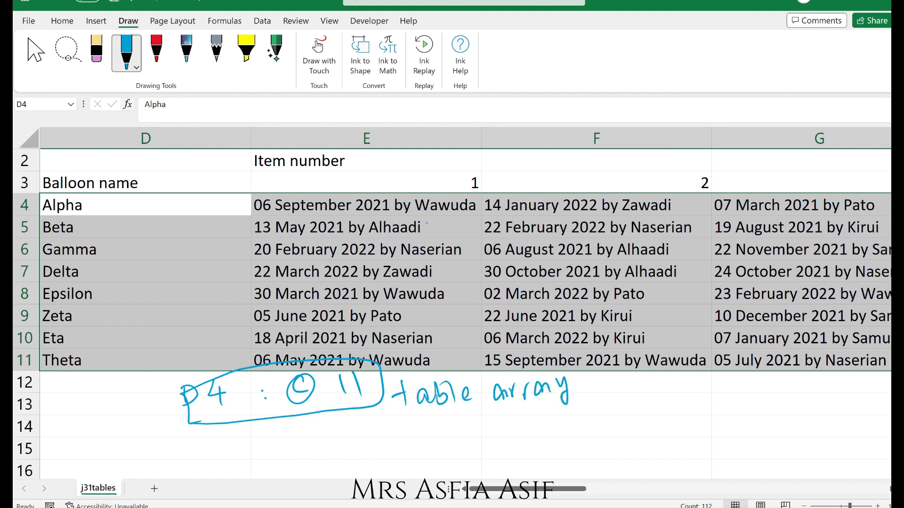
drag(191, 390, 196, 418)
drag(187, 392, 207, 415)
drag(186, 385, 205, 408)
Number the table's columns 1 to 8 in ink above the item number headers.
drag(192, 182, 204, 189)
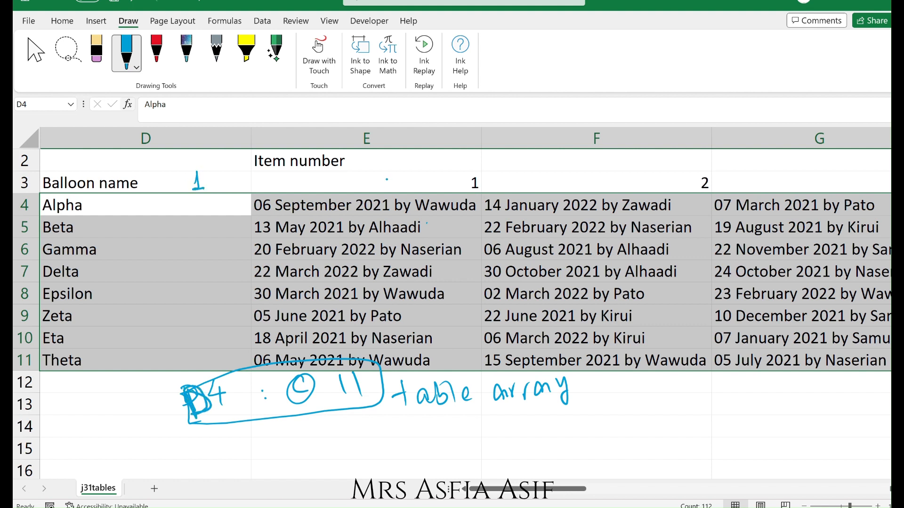
mouse_move(432, 176)
mouse_down()
mouse_move(432, 188)
mouse_move(452, 188)
mouse_up()
mouse_move(659, 176)
mouse_down()
mouse_move(665, 183)
mouse_move(654, 188)
mouse_up()
drag(840, 175, 847, 191)
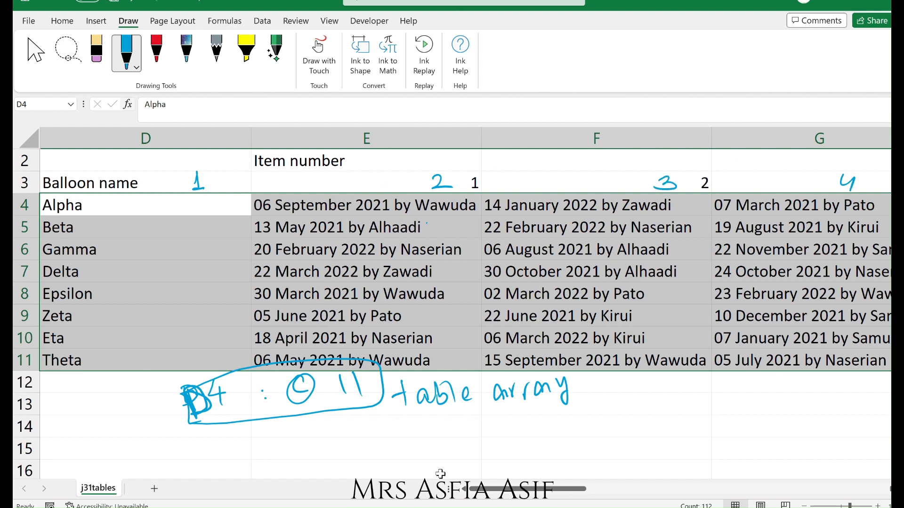
drag(495, 490, 647, 490)
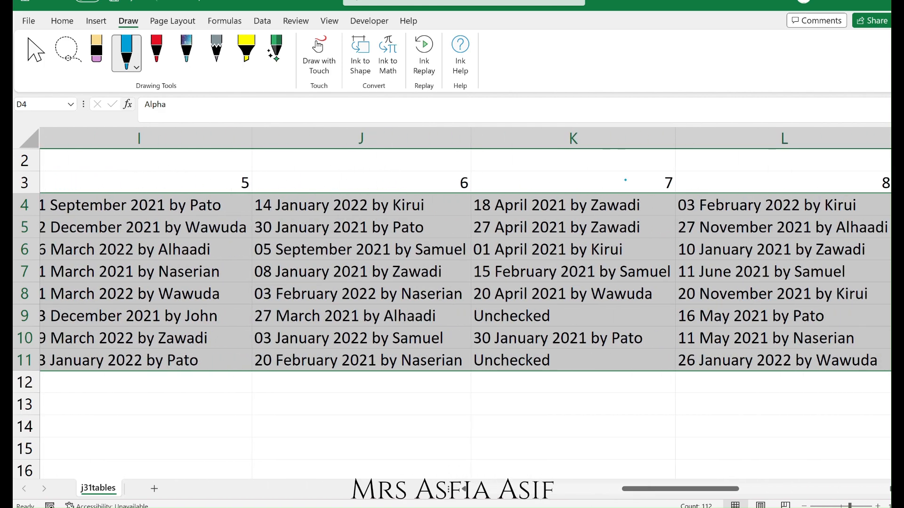
mouse_move(630, 170)
mouse_down()
mouse_move(619, 183)
mouse_move(625, 175)
mouse_up()
drag(416, 178, 419, 193)
drag(207, 168, 198, 182)
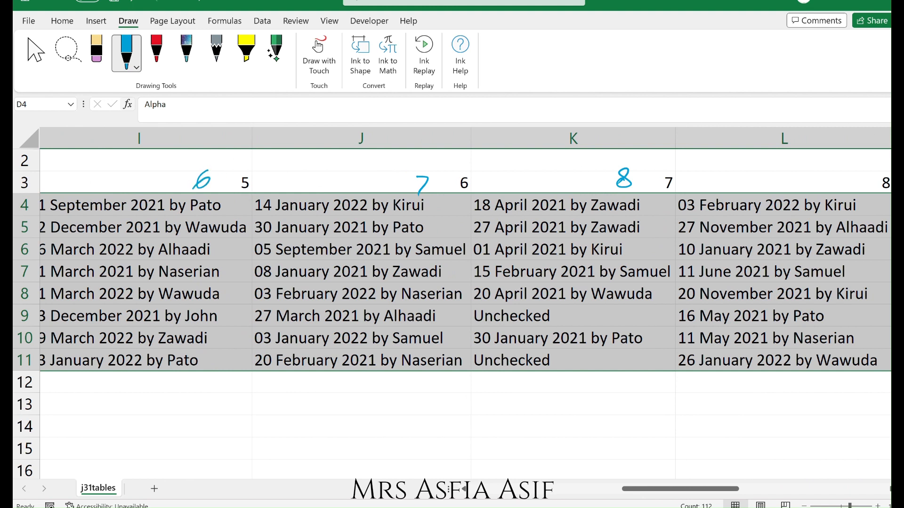
Circle the Eta item 7 entry, the balloon name column and the item 1 column in ink.
mouse_move(647, 327)
mouse_down()
mouse_move(463, 339)
mouse_move(644, 351)
mouse_move(648, 327)
mouse_up()
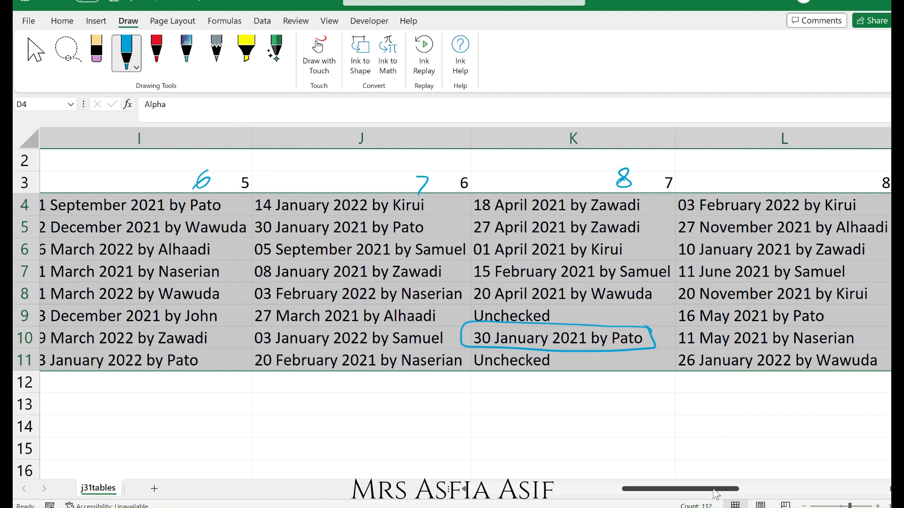
drag(714, 490, 436, 501)
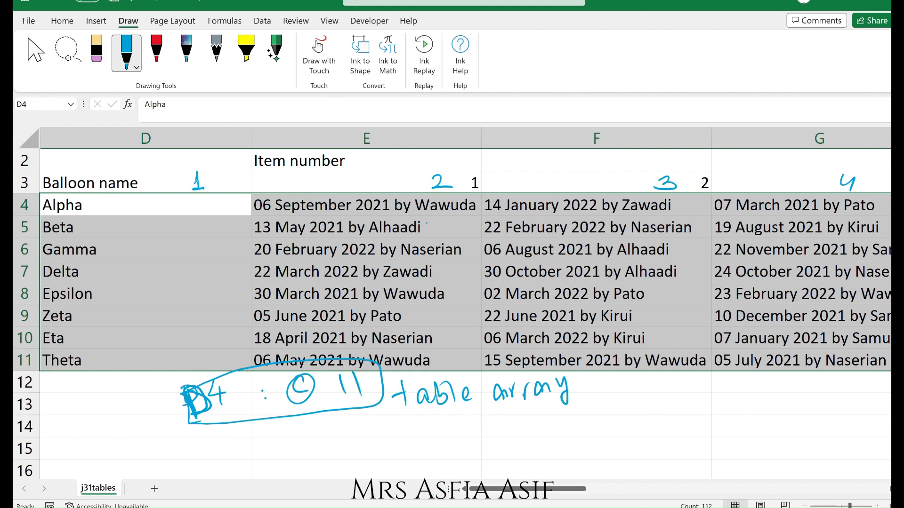
mouse_move(233, 166)
mouse_down()
mouse_move(121, 178)
mouse_move(234, 329)
mouse_move(233, 167)
mouse_up()
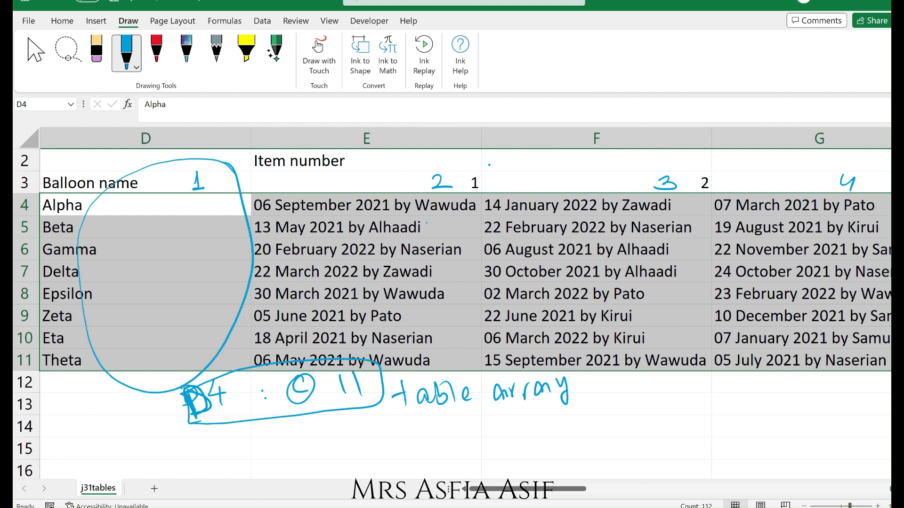
mouse_move(492, 164)
mouse_down()
mouse_move(246, 181)
mouse_move(325, 378)
mouse_move(480, 175)
mouse_up()
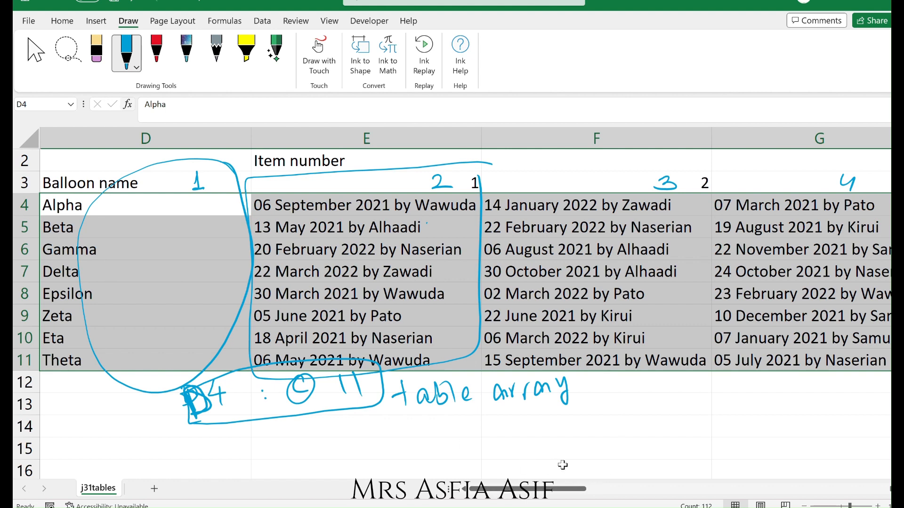
Handwrite "lookup value = Eta" under the table array note and circle B3 beside it.
mouse_move(401, 422)
mouse_down()
mouse_move(399, 441)
mouse_move(429, 430)
mouse_up()
mouse_move(446, 416)
mouse_down()
mouse_move(443, 438)
mouse_move(458, 435)
mouse_up()
mouse_move(463, 423)
mouse_down()
mouse_move(480, 423)
mouse_move(484, 452)
mouse_up()
mouse_move(484, 424)
mouse_down()
mouse_move(484, 433)
mouse_move(520, 420)
mouse_up()
drag(532, 421, 541, 431)
mouse_move(549, 421)
mouse_down()
mouse_move(561, 431)
mouse_move(621, 428)
mouse_up()
drag(609, 435, 626, 434)
click(685, 418)
drag(680, 415, 678, 433)
mouse_move(679, 433)
mouse_down()
mouse_move(696, 432)
mouse_move(693, 408)
mouse_up()
mouse_move(713, 408)
mouse_down()
mouse_move(713, 433)
mouse_move(719, 414)
mouse_up()
mouse_move(737, 415)
mouse_down()
mouse_move(726, 430)
mouse_move(745, 431)
mouse_up()
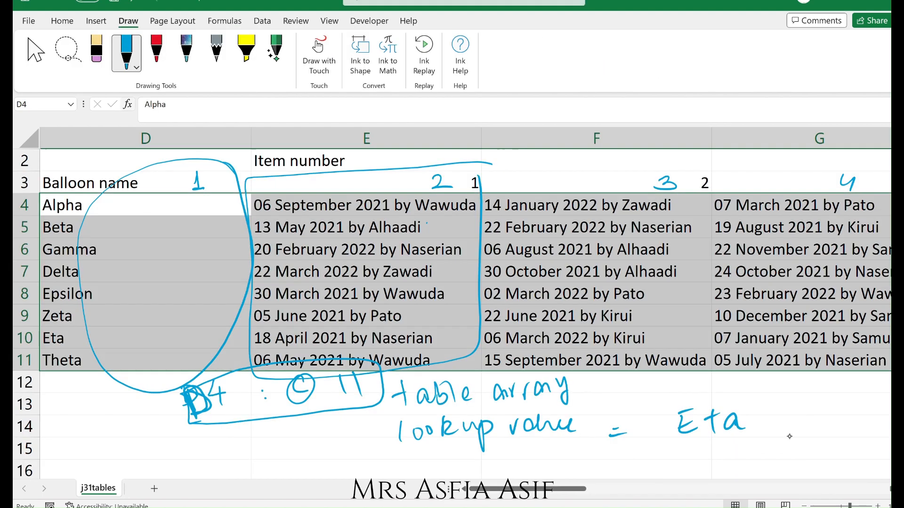
mouse_move(783, 408)
mouse_down()
mouse_move(782, 426)
mouse_move(801, 425)
mouse_move(812, 397)
mouse_up()
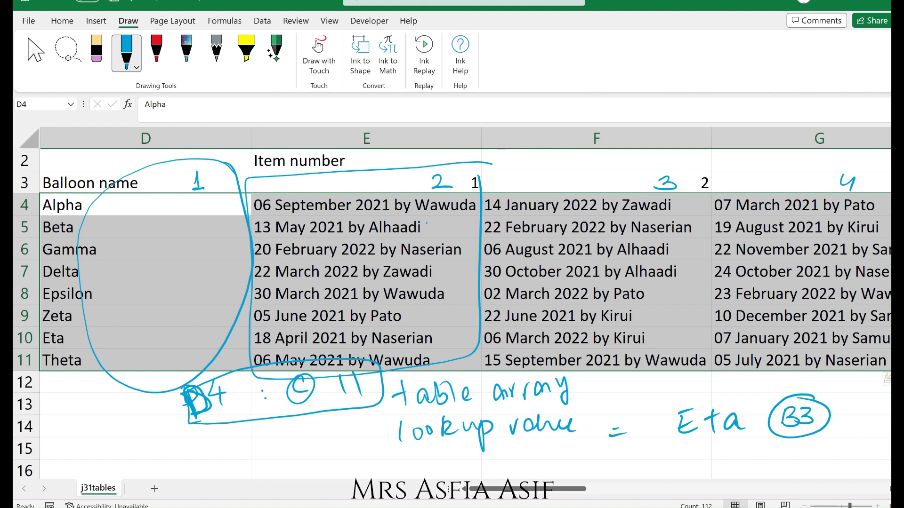
Handwrite "col_index_num = B4 + 1", box the B4 + 1, and note 7+1=8 beside it.
mouse_move(413, 459)
mouse_down()
mouse_move(405, 470)
mouse_move(421, 461)
mouse_up()
mouse_move(433, 467)
mouse_down()
mouse_move(431, 446)
mouse_move(427, 465)
mouse_up()
drag(445, 466, 488, 467)
mouse_move(497, 457)
mouse_down()
mouse_move(497, 447)
mouse_move(512, 463)
mouse_up()
mouse_move(521, 451)
mouse_down()
mouse_move(522, 464)
mouse_move(512, 463)
mouse_up()
drag(533, 464, 540, 465)
mouse_move(549, 454)
mouse_down()
mouse_move(551, 467)
mouse_move(576, 454)
mouse_move(588, 465)
mouse_up()
mouse_move(588, 465)
mouse_down()
mouse_move(598, 453)
mouse_move(607, 464)
mouse_up()
drag(614, 456, 626, 454)
drag(614, 466, 627, 464)
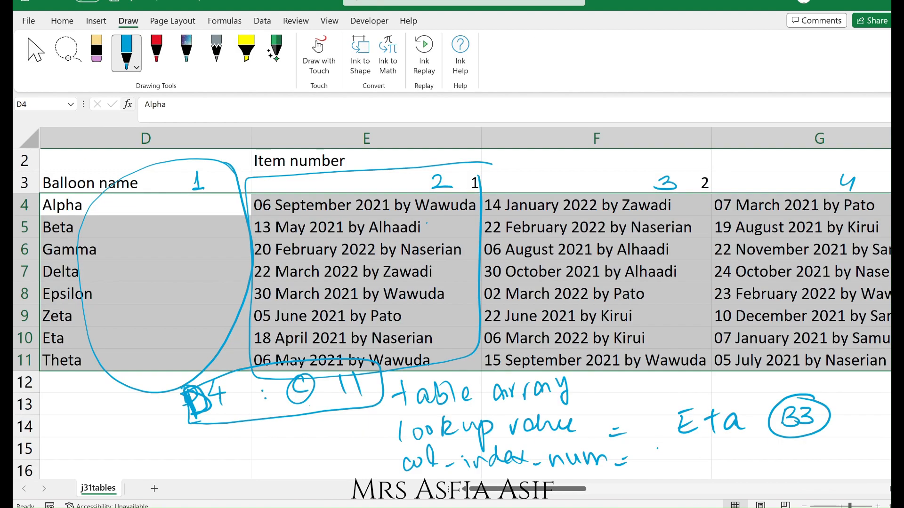
mouse_move(659, 445)
mouse_down()
mouse_move(665, 470)
mouse_move(695, 451)
mouse_move(693, 466)
mouse_up()
mouse_move(709, 460)
mouse_down()
mouse_move(720, 457)
mouse_move(720, 471)
mouse_up()
drag(744, 440, 745, 460)
mouse_move(762, 432)
mouse_down()
mouse_move(737, 433)
mouse_move(706, 477)
mouse_move(757, 432)
mouse_move(796, 462)
mouse_move(813, 453)
mouse_up()
drag(808, 445, 809, 462)
mouse_move(818, 442)
mouse_down()
mouse_move(822, 458)
mouse_move(841, 448)
mouse_up()
drag(832, 458, 850, 437)
drag(889, 379, 890, 388)
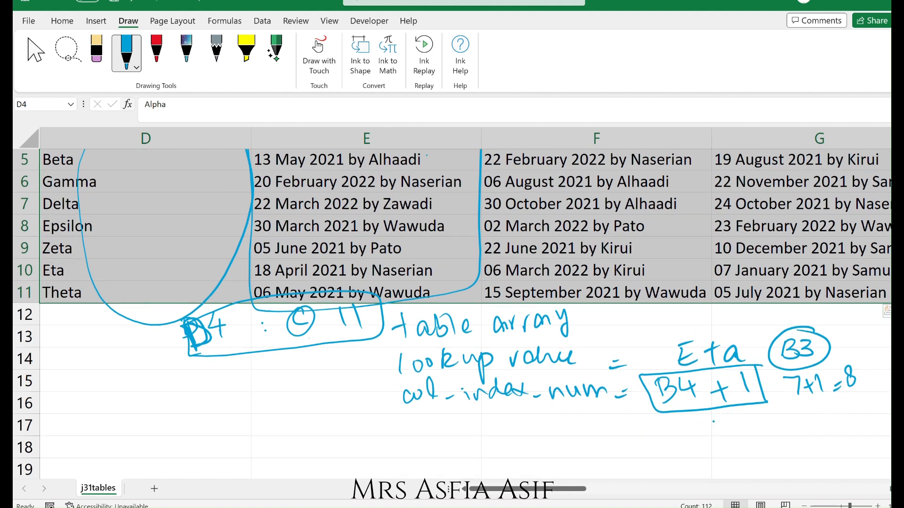
Add a further handwritten column-count calculation beneath the boxed B4 + 1.
drag(742, 409, 742, 430)
mouse_move(682, 417)
mouse_down()
mouse_move(686, 437)
mouse_move(736, 420)
mouse_move(725, 431)
mouse_up()
drag(743, 408, 752, 428)
click(779, 417)
mouse_move(757, 412)
mouse_down()
mouse_move(765, 424)
mouse_move(812, 409)
mouse_up()
drag(803, 418, 810, 415)
drag(823, 398, 837, 417)
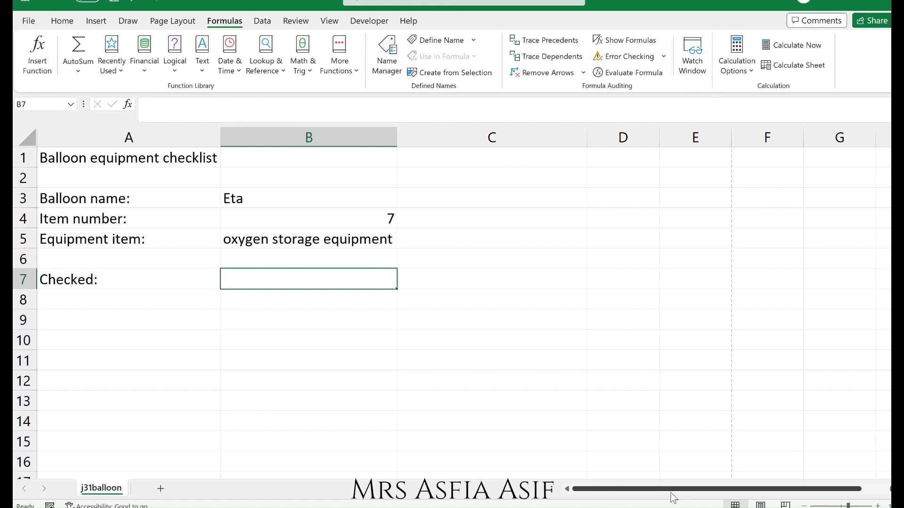
In B7, start a VLOOKUP using B3 as lookup value and j31tables D4:Q11 as the table array.
text(=)
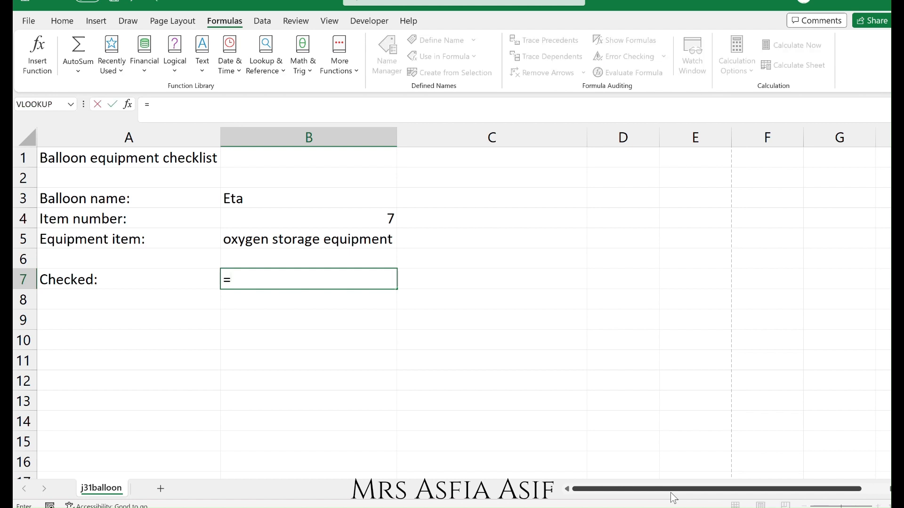
text(vlook)
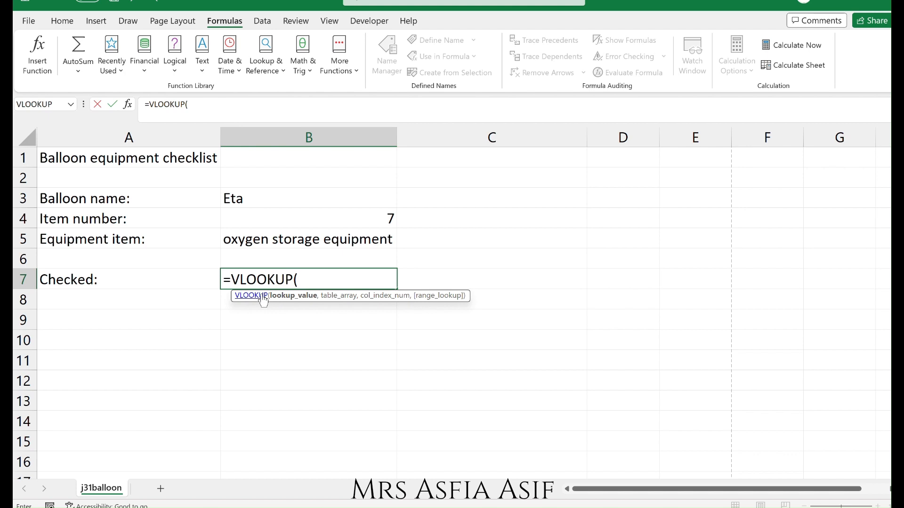
click(305, 198)
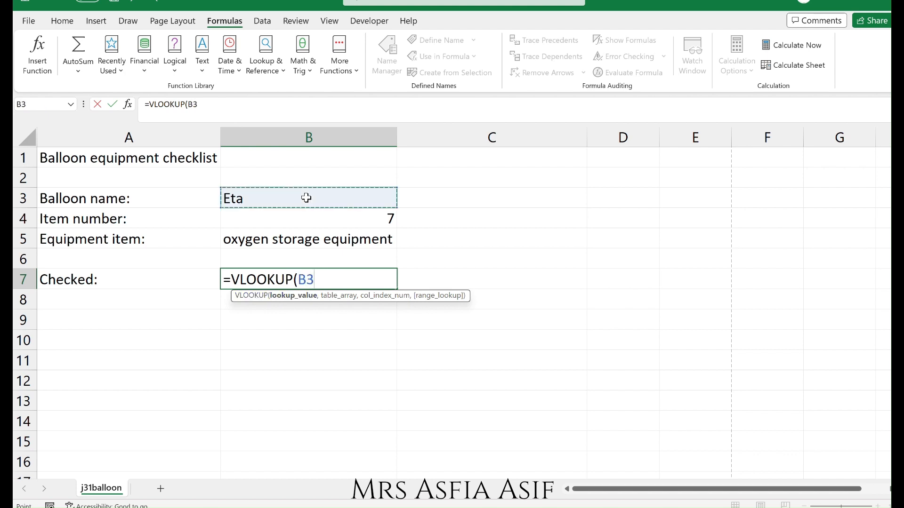
text(,)
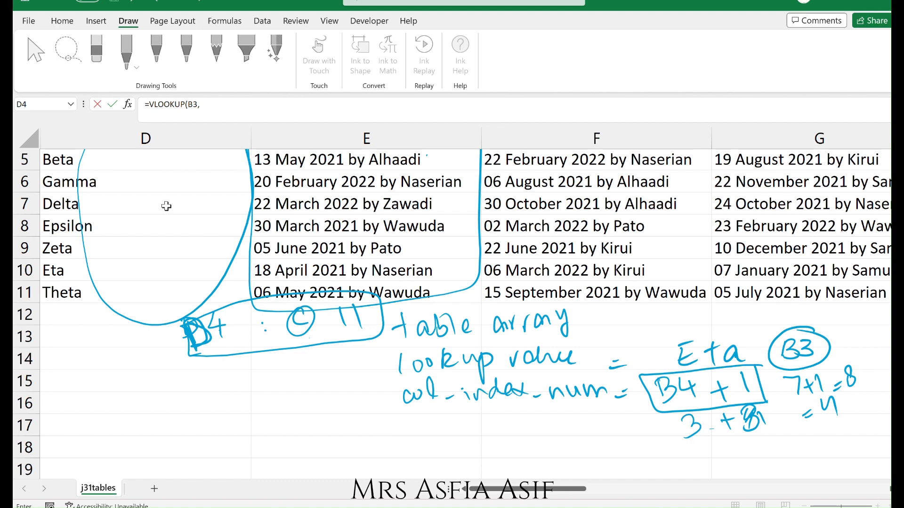
click(162, 167)
key(Up)
key(Up)
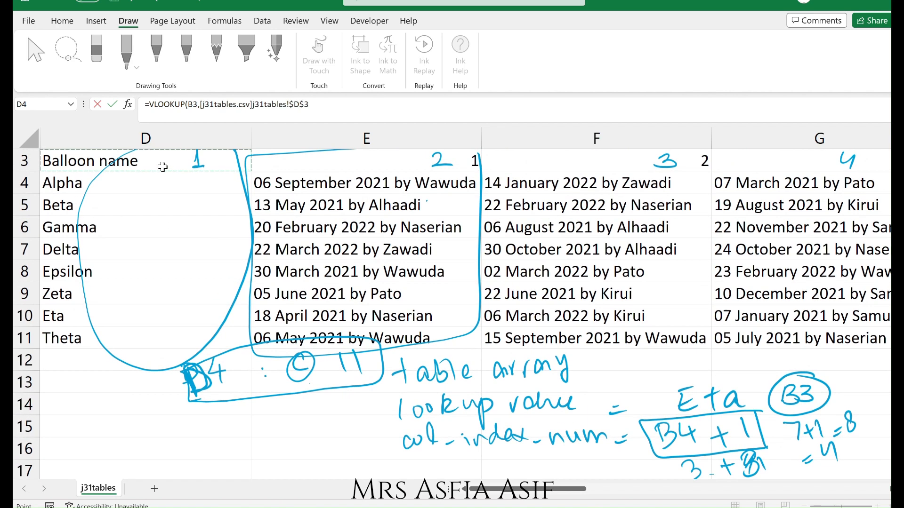
key(Down)
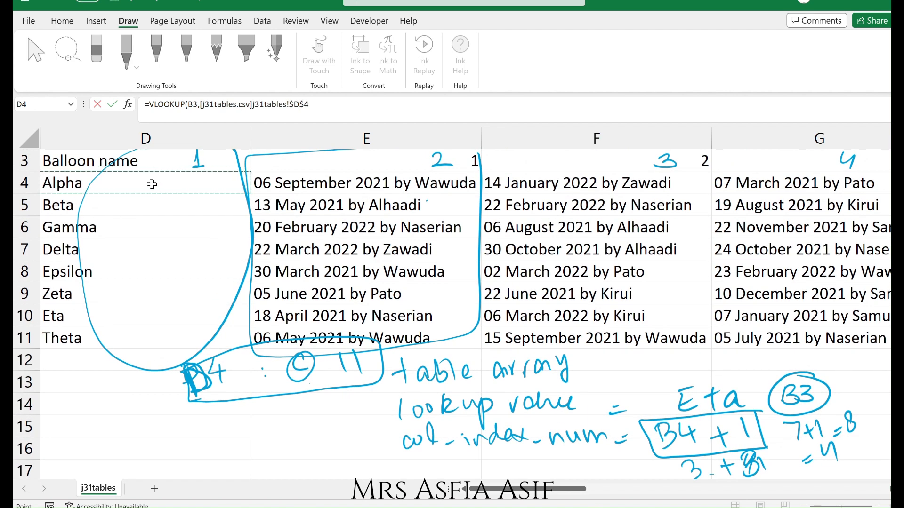
drag(151, 182, 540, 335)
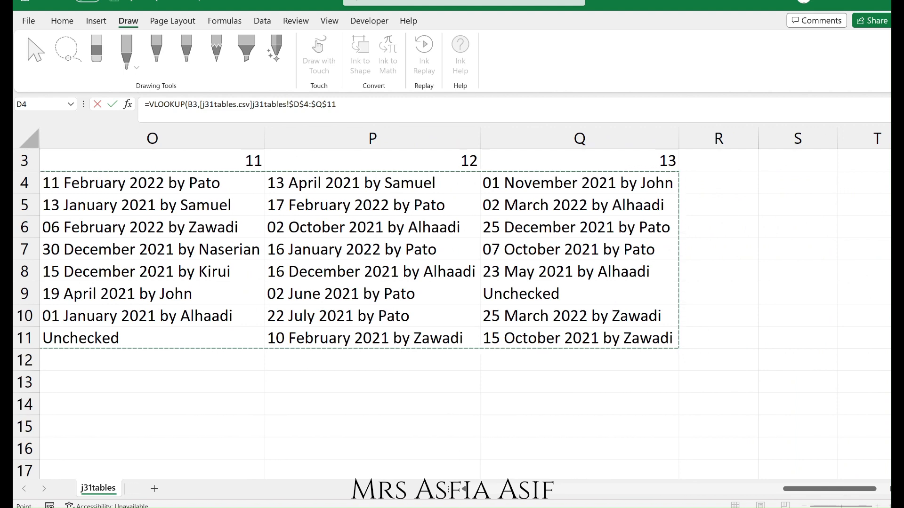
click(410, 448)
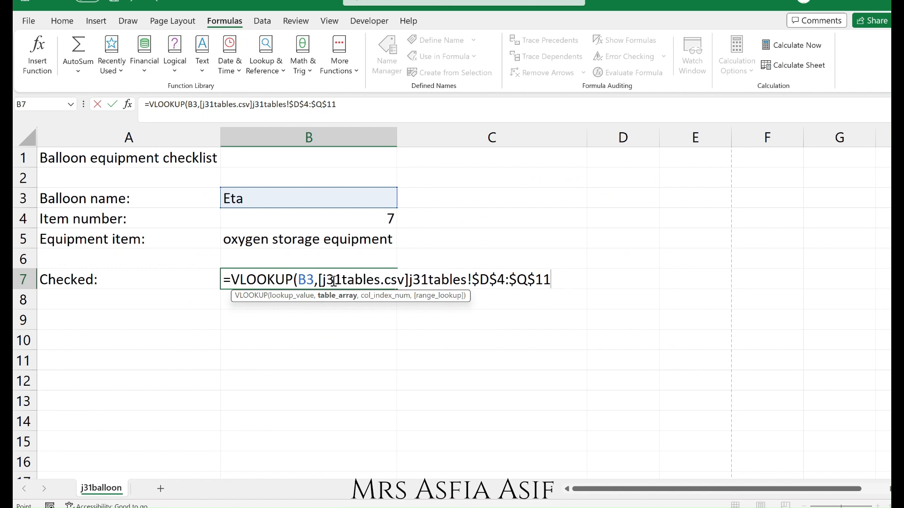
Highlight the external workbook reference and the $D$4:$Q$11 range inside the formula.
drag(322, 280, 556, 276)
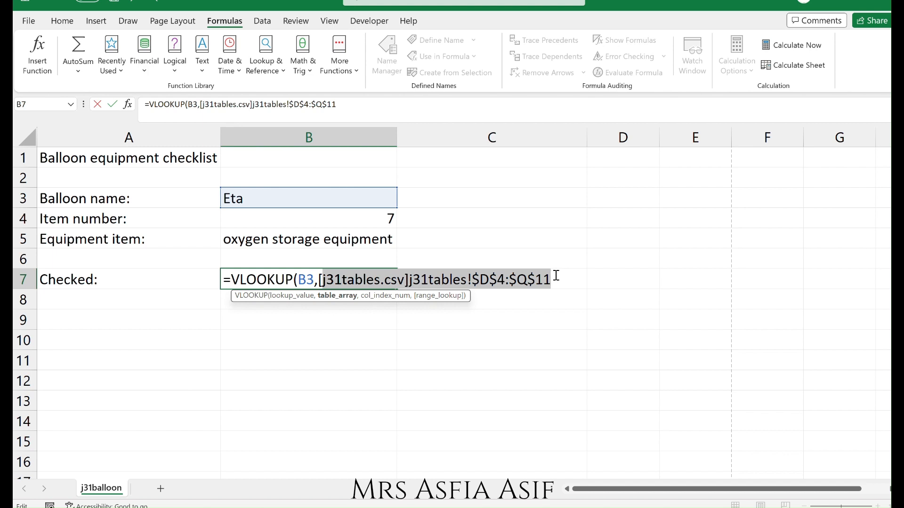
click(372, 283)
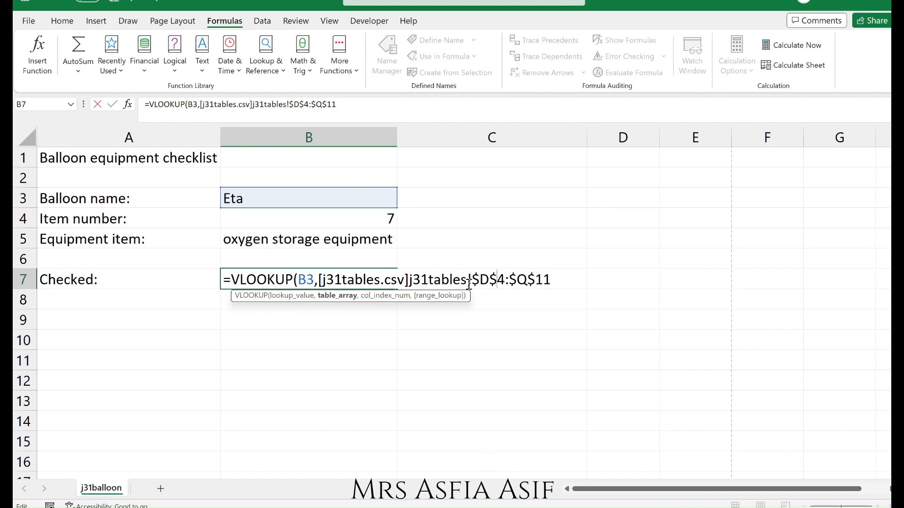
drag(471, 282, 567, 281)
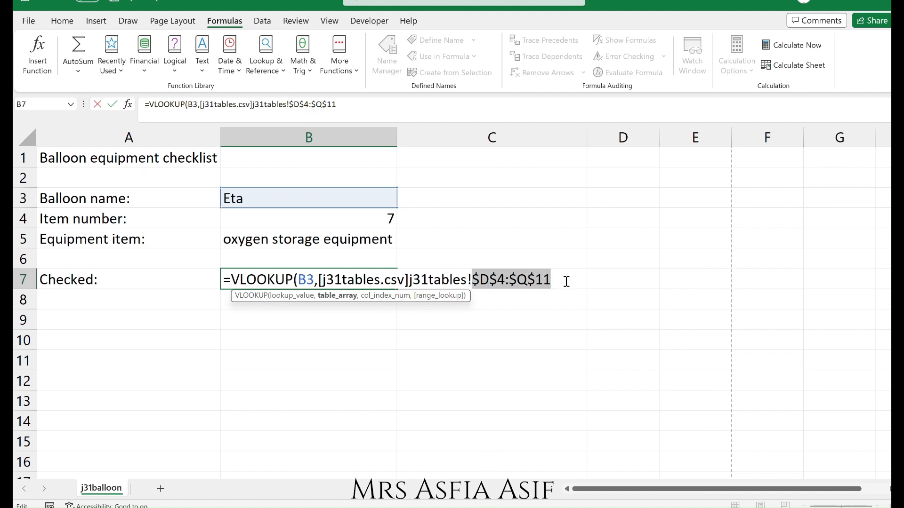
Complete the B7 VLOOKUP with B4+1 as the column index and FALSE for an exact match, then enter it.
key(alt+Tab)
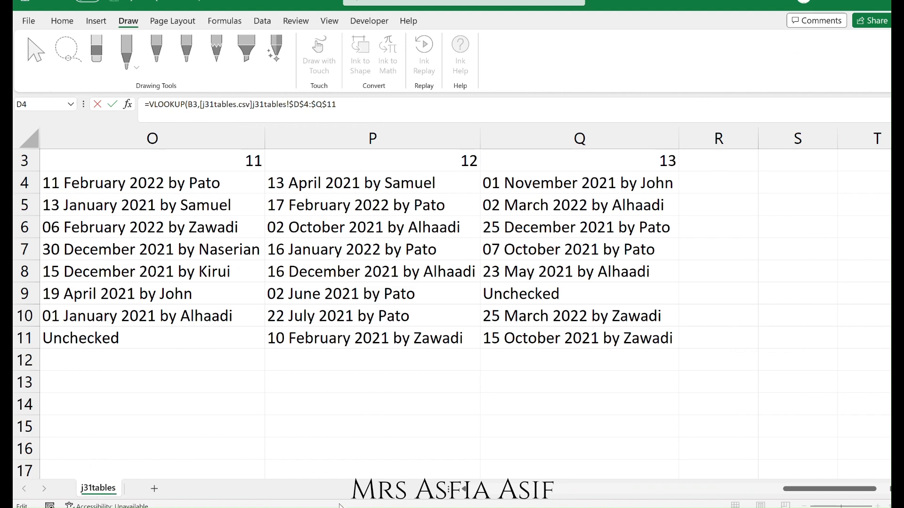
key(alt+Tab)
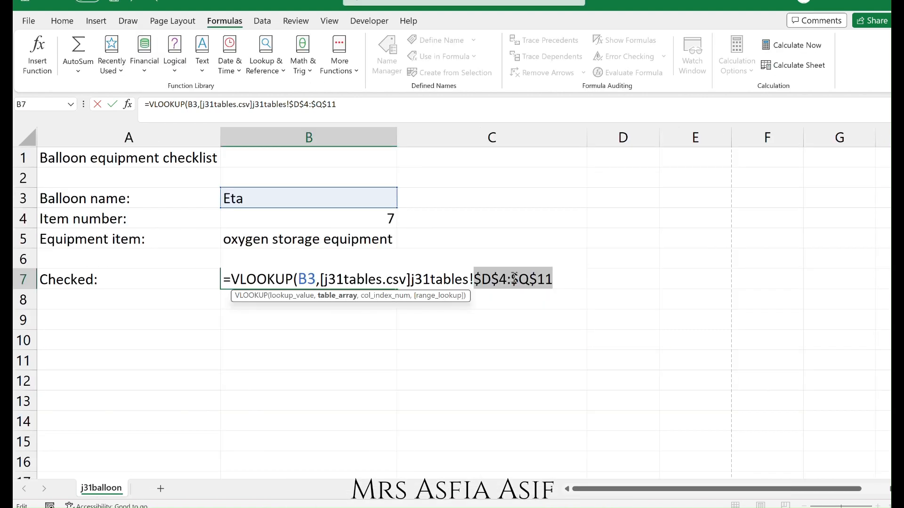
click(565, 276)
text(,)
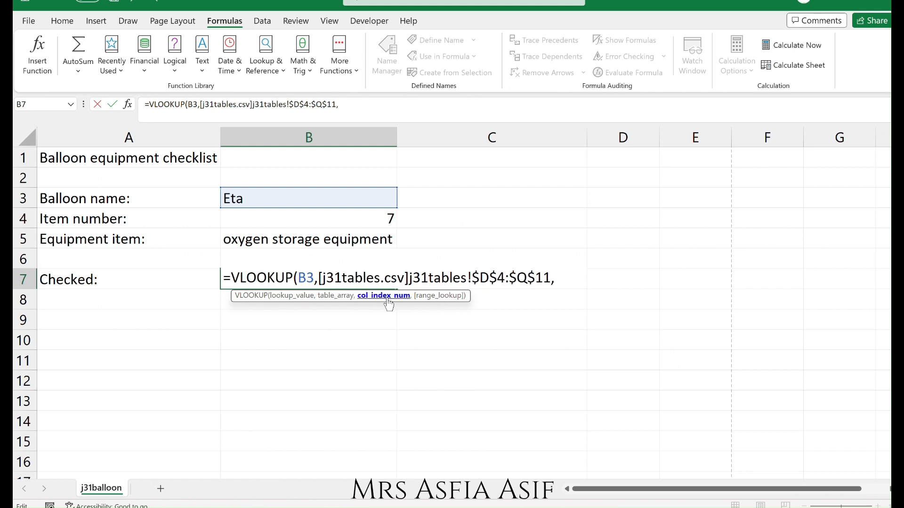
click(357, 213)
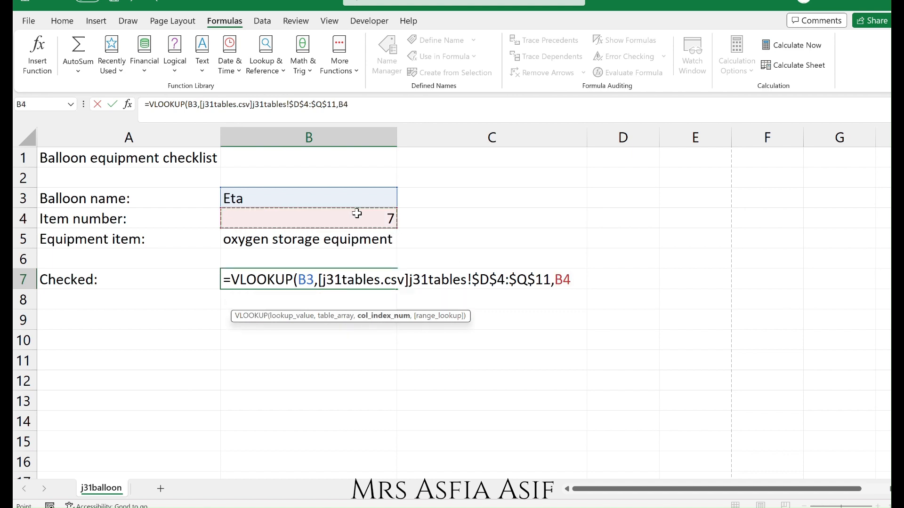
text(+)
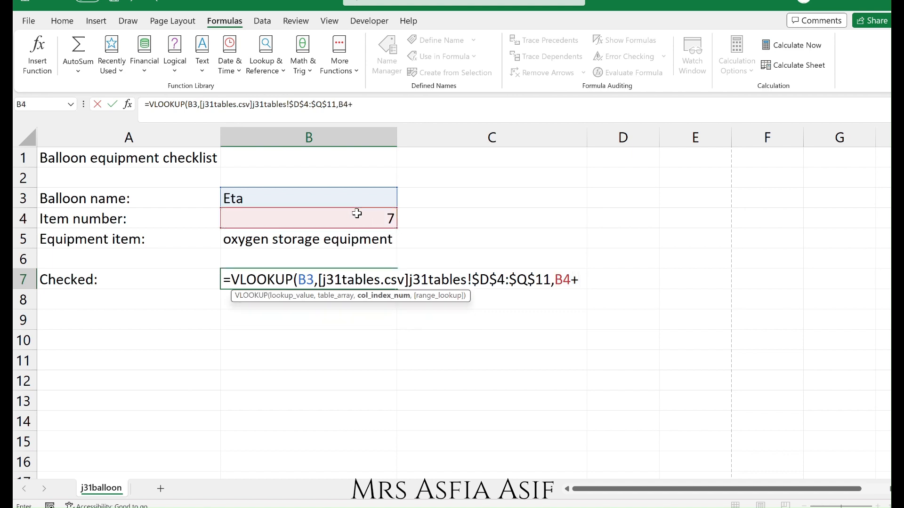
text(1,)
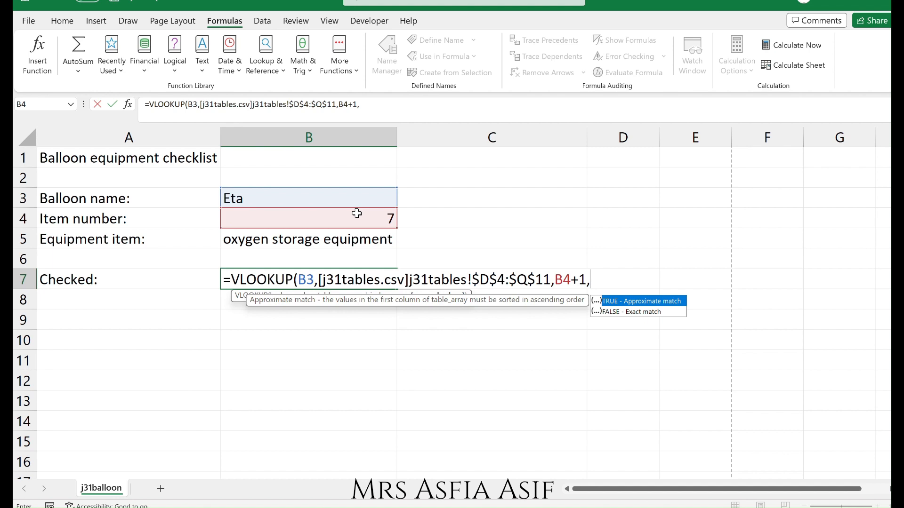
click(620, 312)
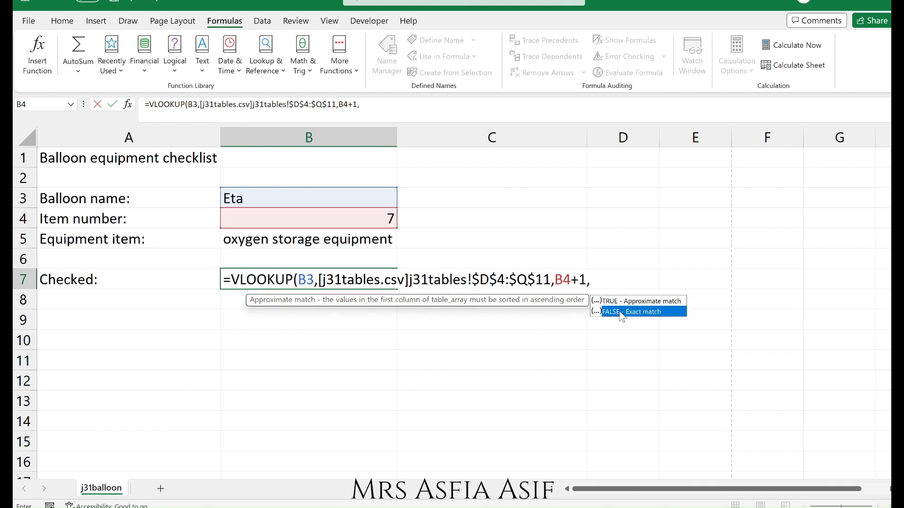
double_click(621, 313)
text())
key(Return)
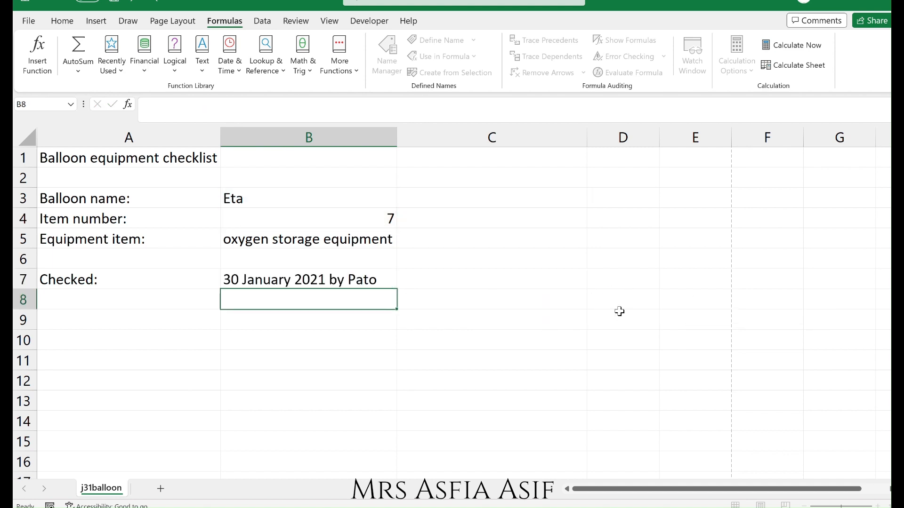
Test the formulas by setting the item number in B4 to 4.
click(309, 279)
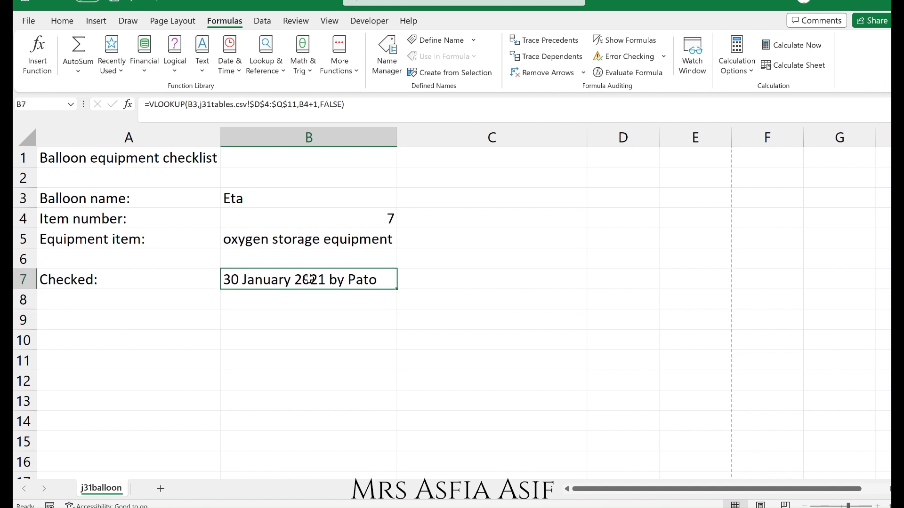
click(375, 219)
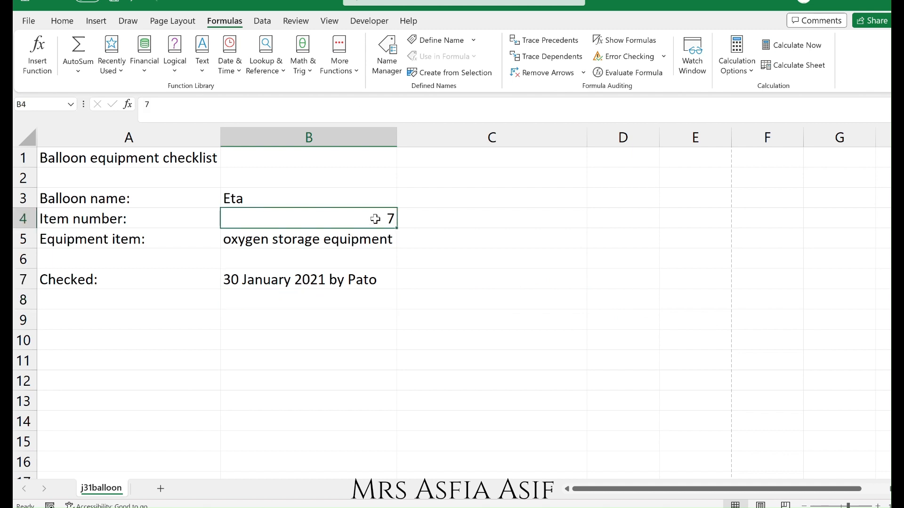
text(4)
key(Return)
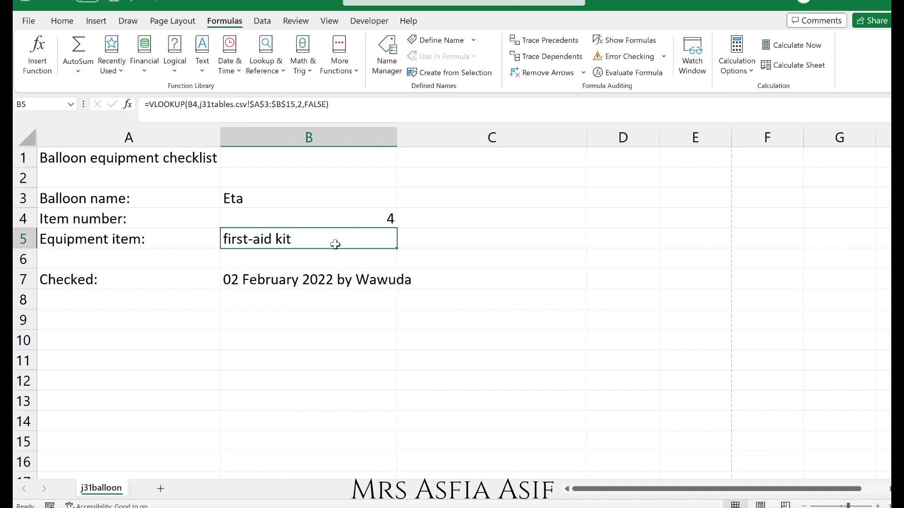
Switch to the j31tables workbook and unhide columns A to C.
click(485, 506)
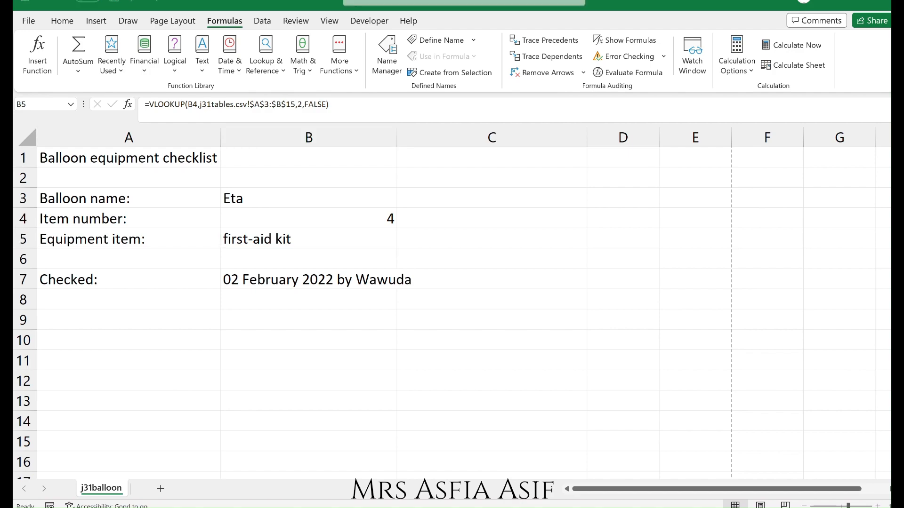
click(319, 454)
click(497, 490)
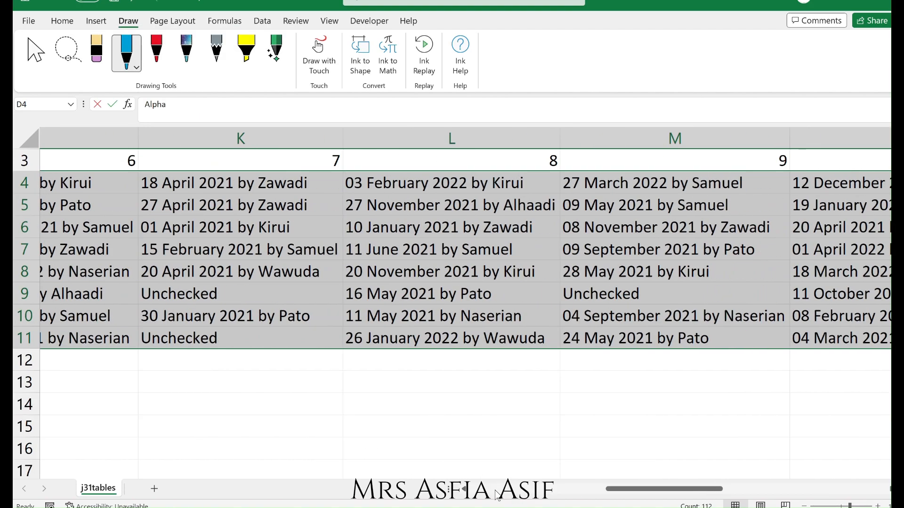
drag(495, 492, 484, 489)
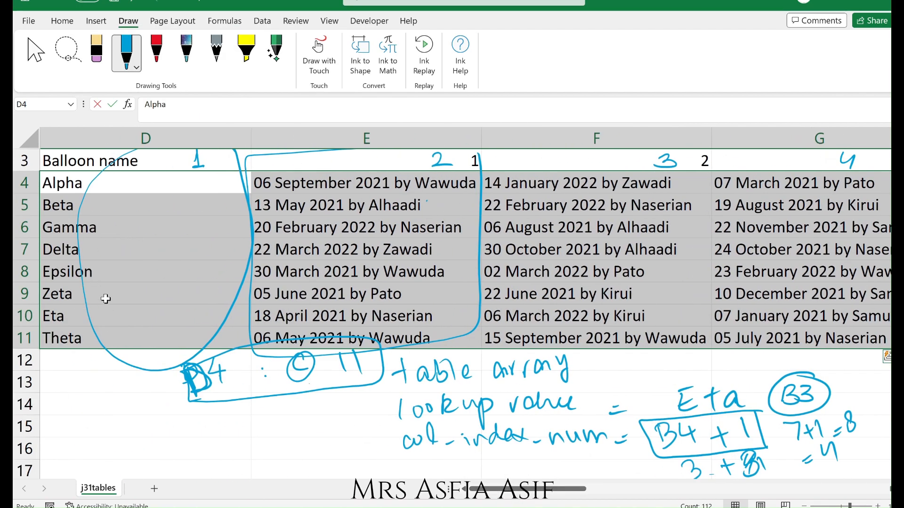
click(47, 160)
click(26, 141)
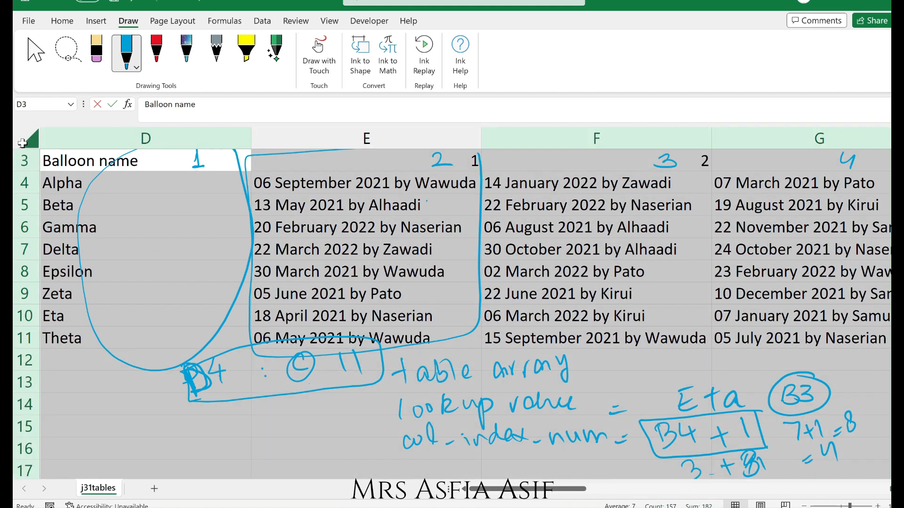
right_click(26, 141)
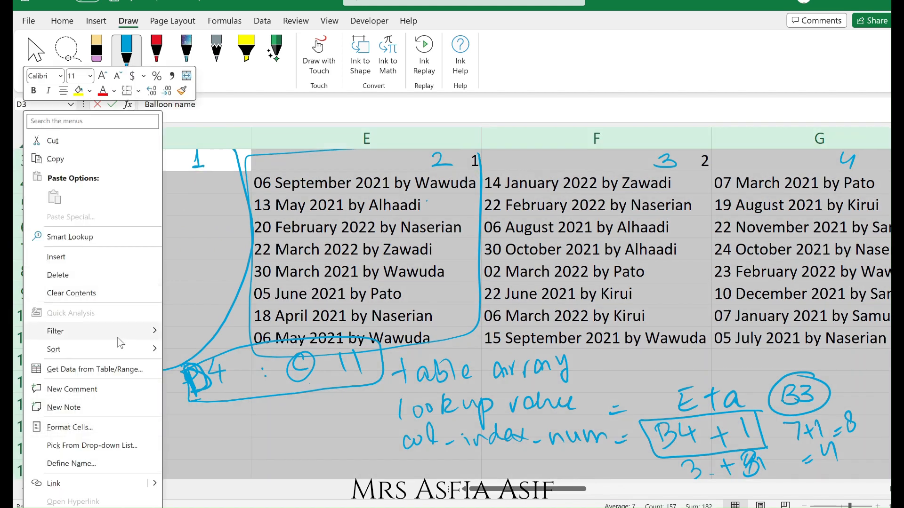
click(184, 261)
click(71, 138)
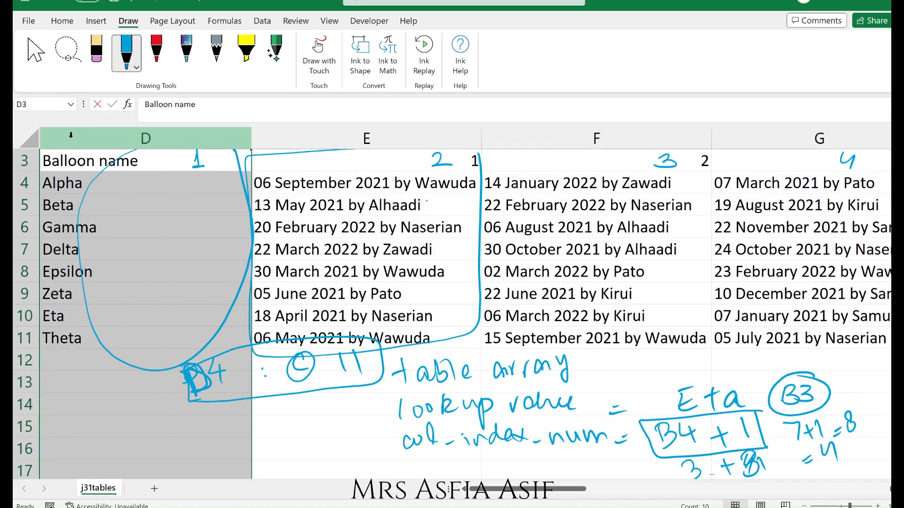
right_click(72, 139)
click(107, 374)
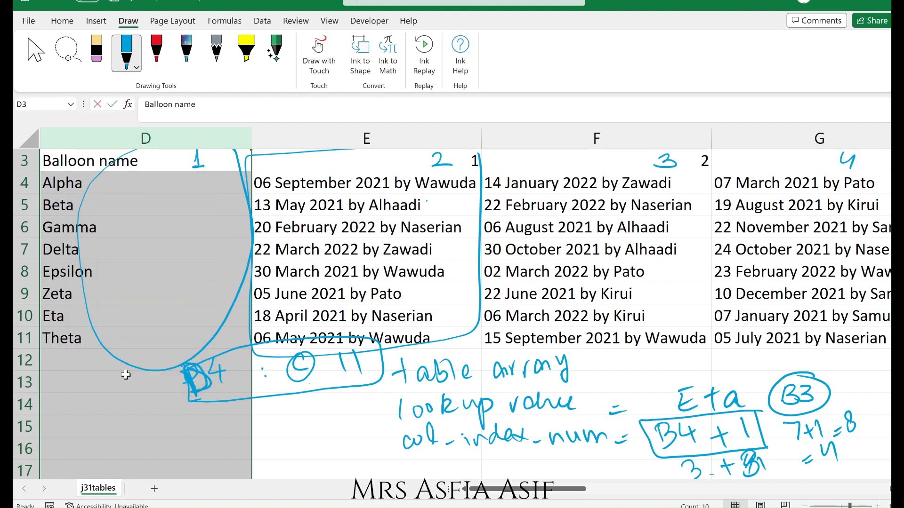
drag(49, 140, 128, 148)
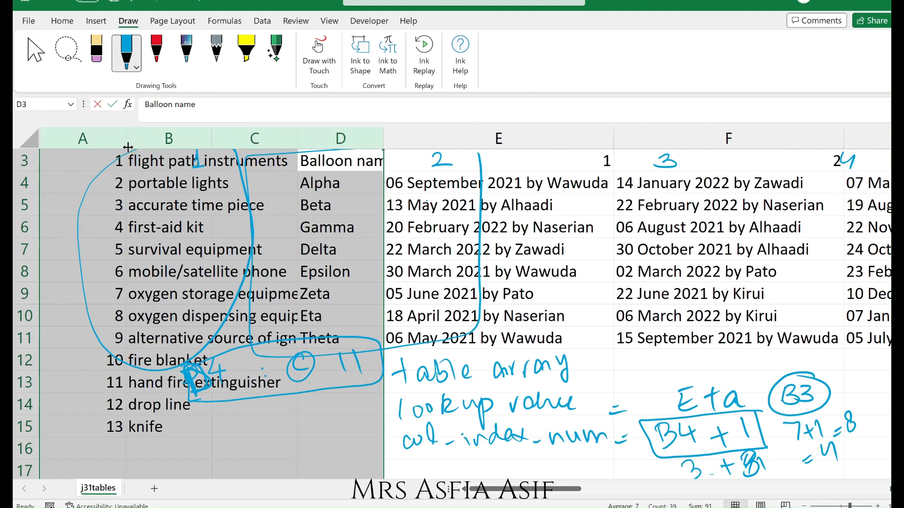
Autofit the width of column B in j31tables to show the full equipment names.
click(277, 244)
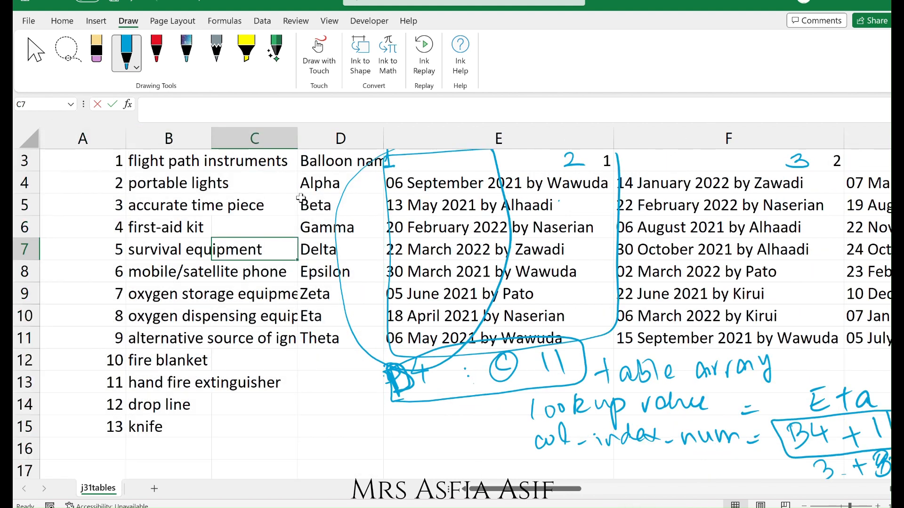
click(182, 136)
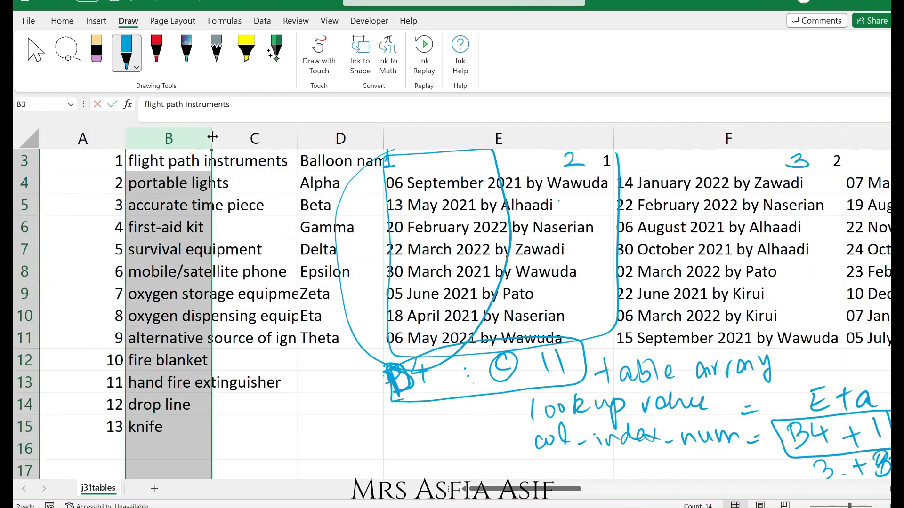
double_click(211, 137)
Trace item 4 in the item table and Eta's row across to the item 4 column to verify the checked entry.
click(97, 231)
click(177, 229)
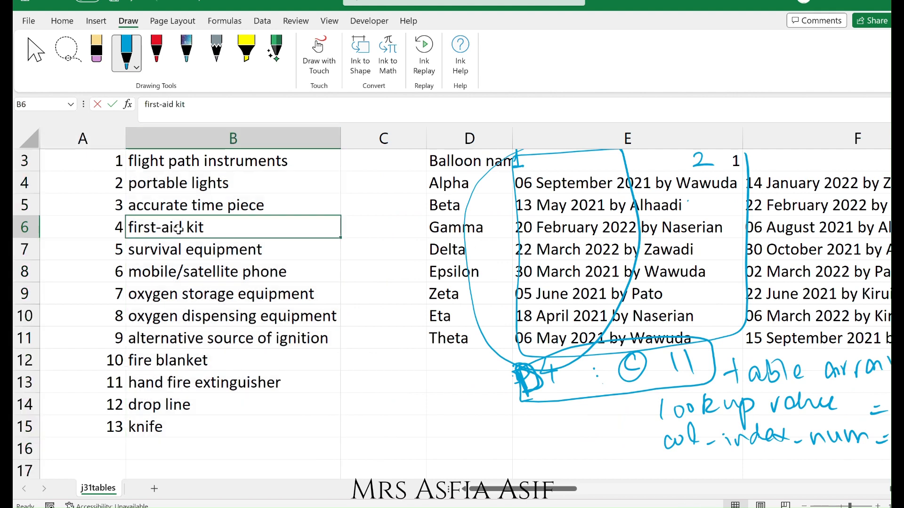
key(Up)
key(Up)
key(Up)
key(Up)
key(Down)
key(Down)
key(Down)
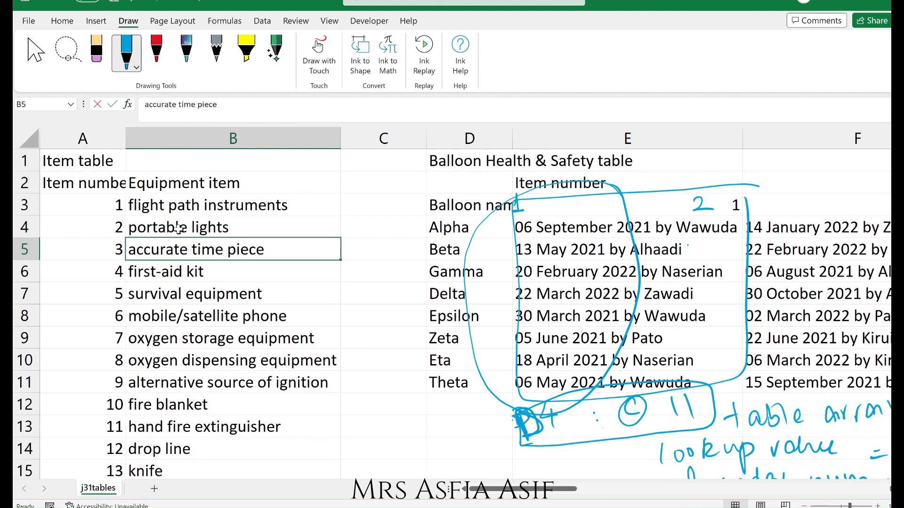
key(Down)
key(Down)
key(Down)
key(Down)
key(Right)
key(Right)
key(Down)
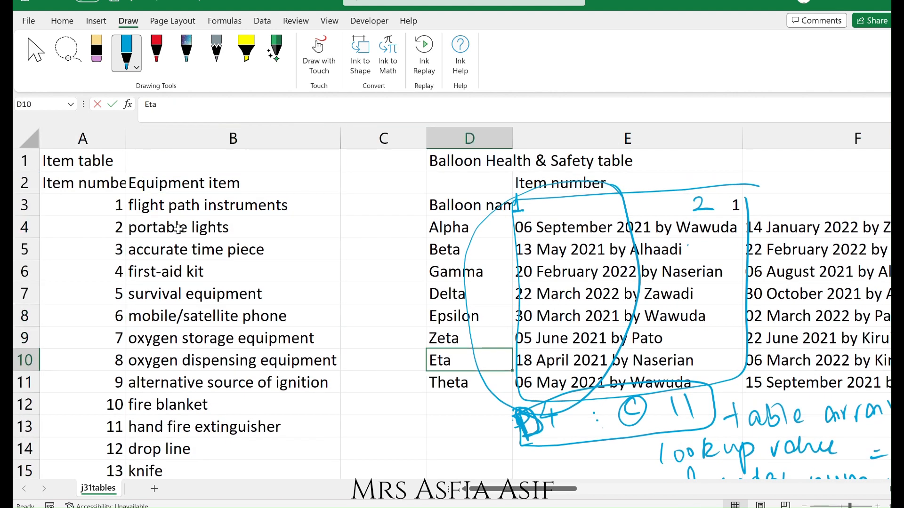
key(Right)
key(Right)
key(Right)
key(Right)
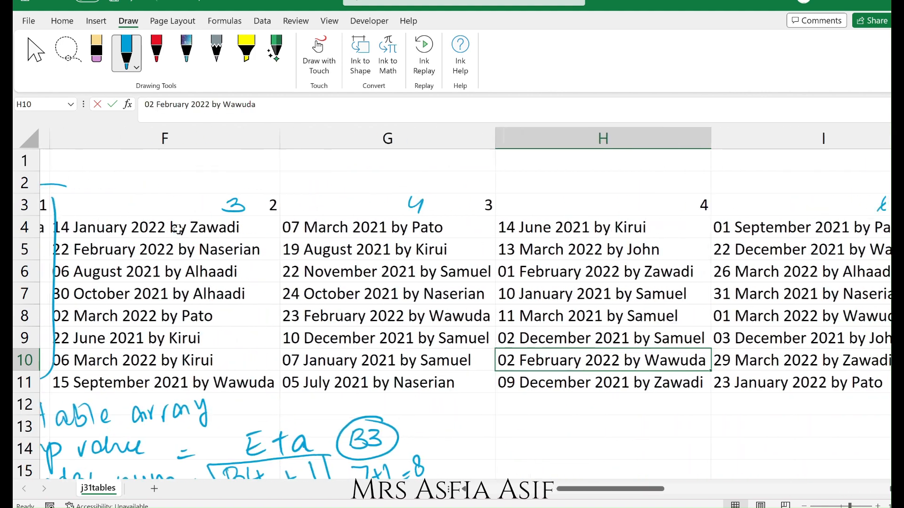
key(Right)
key(Left)
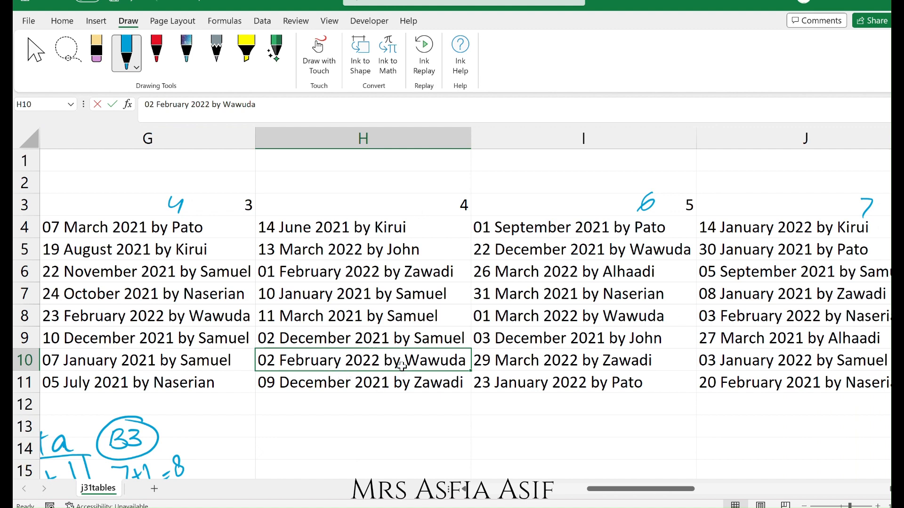
In the balloon workbook, autofit column B and set the item number in B4 to 7.
key(alt+Tab)
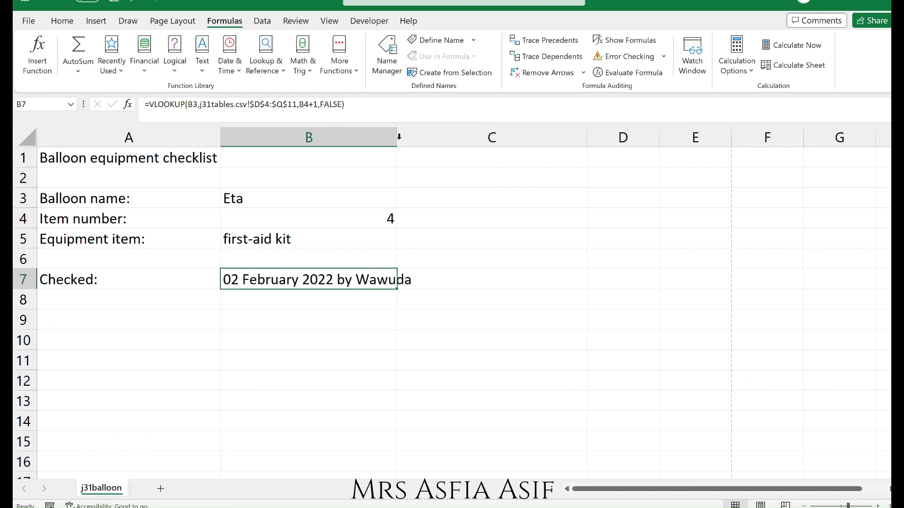
double_click(397, 137)
click(399, 218)
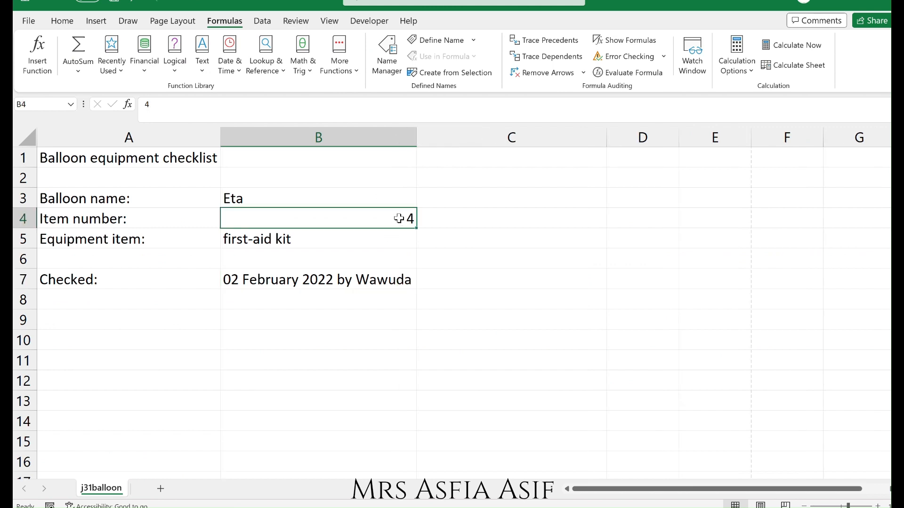
text(7)
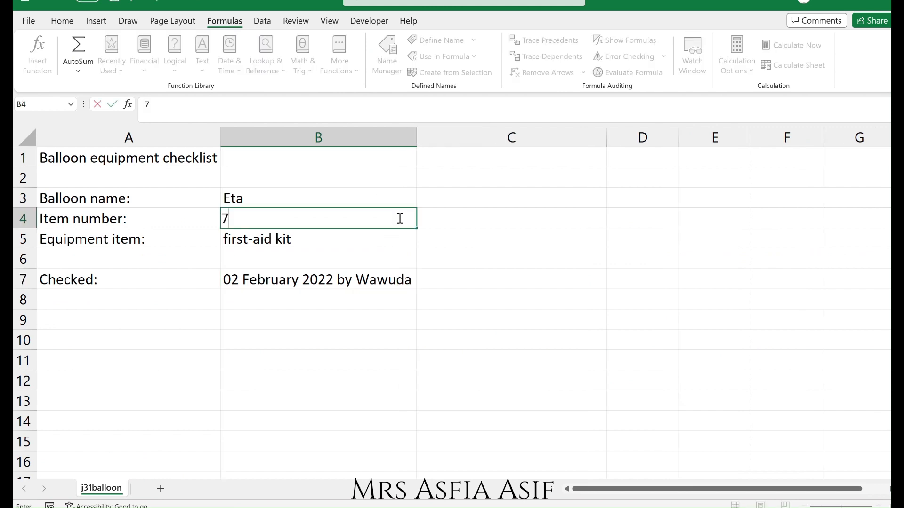
key(Return)
click(382, 307)
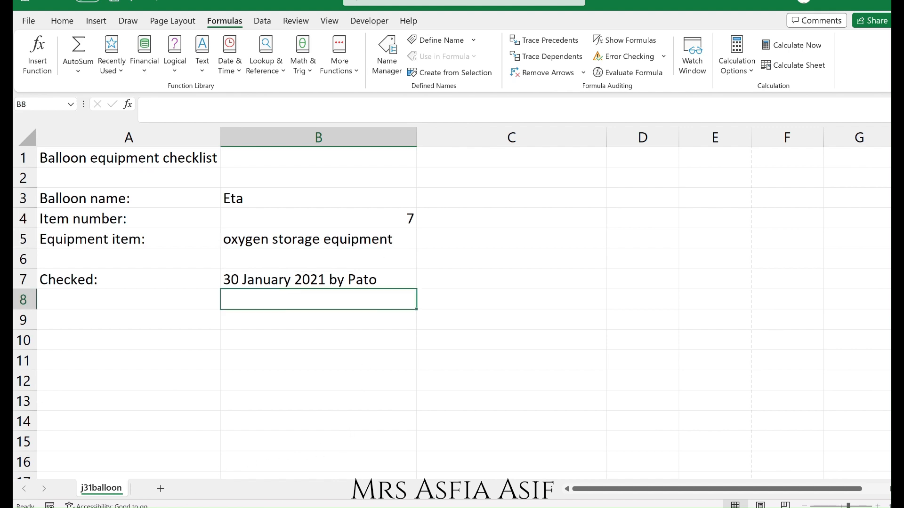
In the question paper PDF, circle 'formulae' and underline 'landscape' and 'fully visible' in Task 18.
key(alt+Tab)
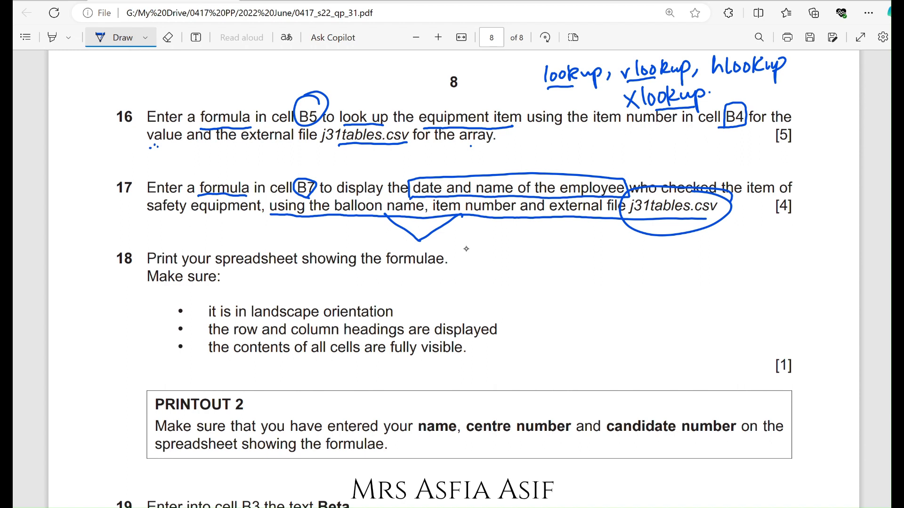
mouse_move(447, 241)
mouse_down()
mouse_move(381, 266)
mouse_move(456, 247)
mouse_up()
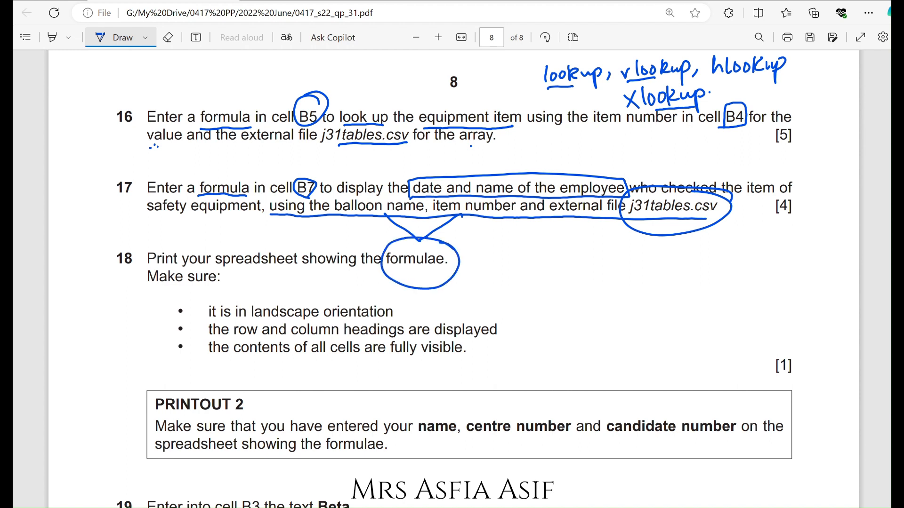
drag(246, 323, 309, 321)
drag(391, 358, 462, 355)
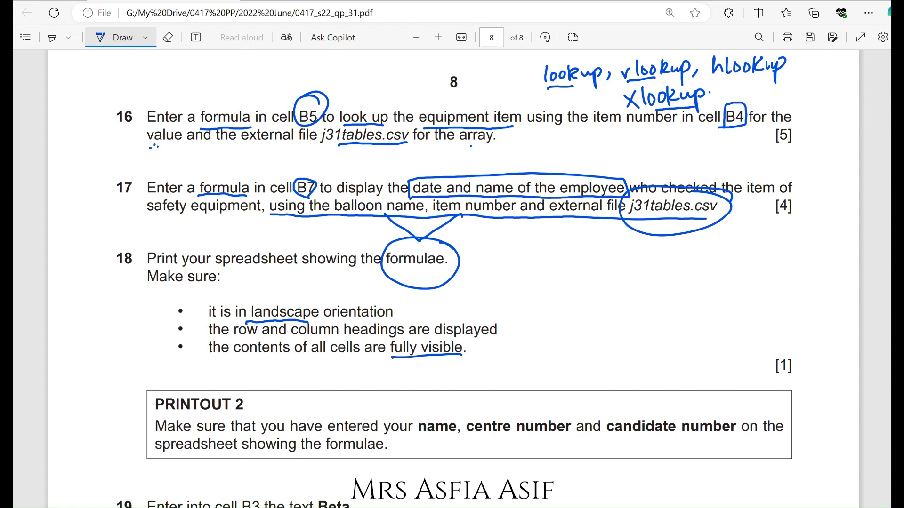
Return to the balloon workbook and display the formulas instead of their results.
key(alt+Tab)
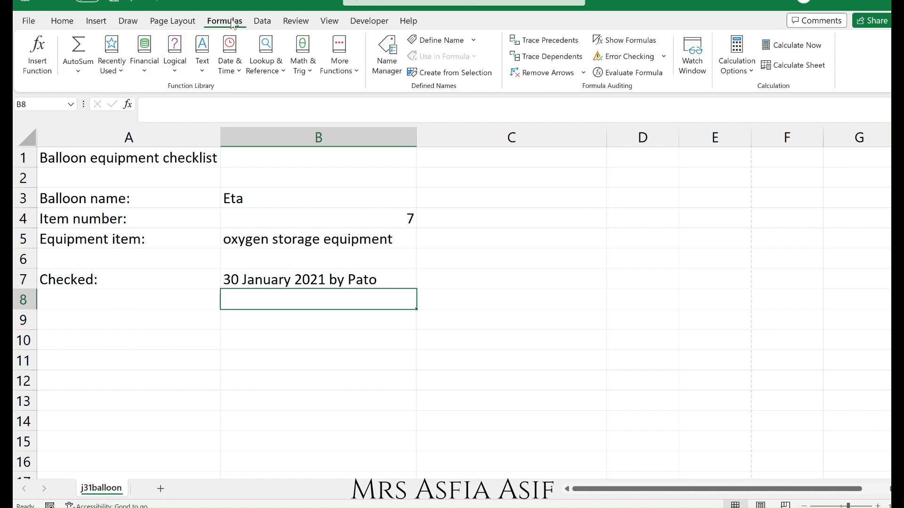
click(614, 39)
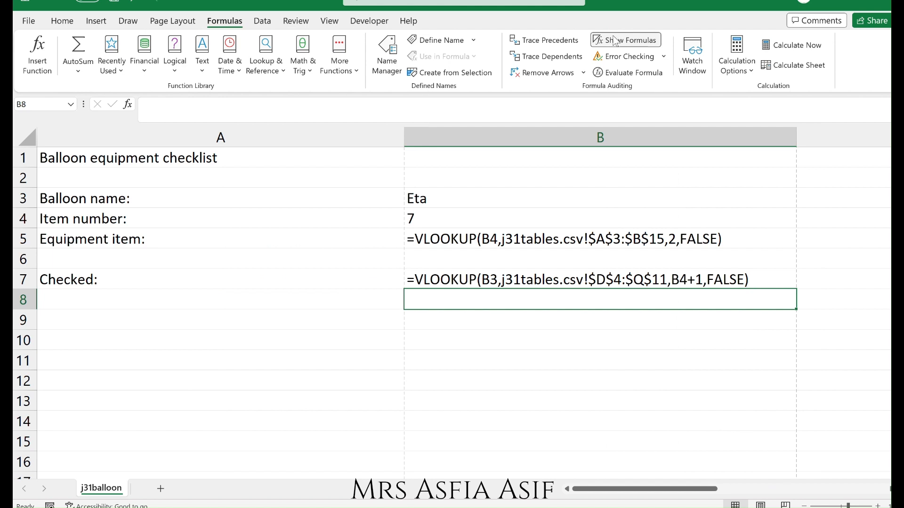
Autofit column A to its contents and select cell A1.
double_click(404, 143)
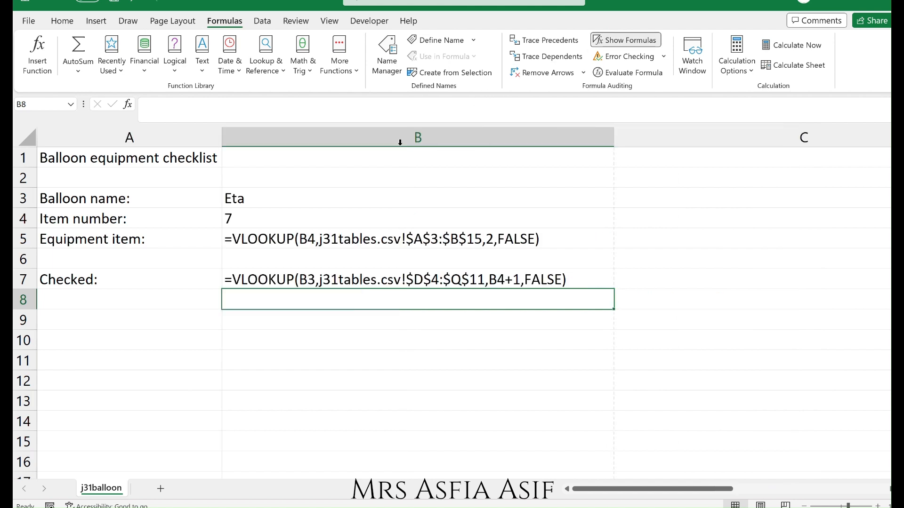
click(193, 254)
key(Up)
key(Up)
key(Up)
key(Up)
key(Up)
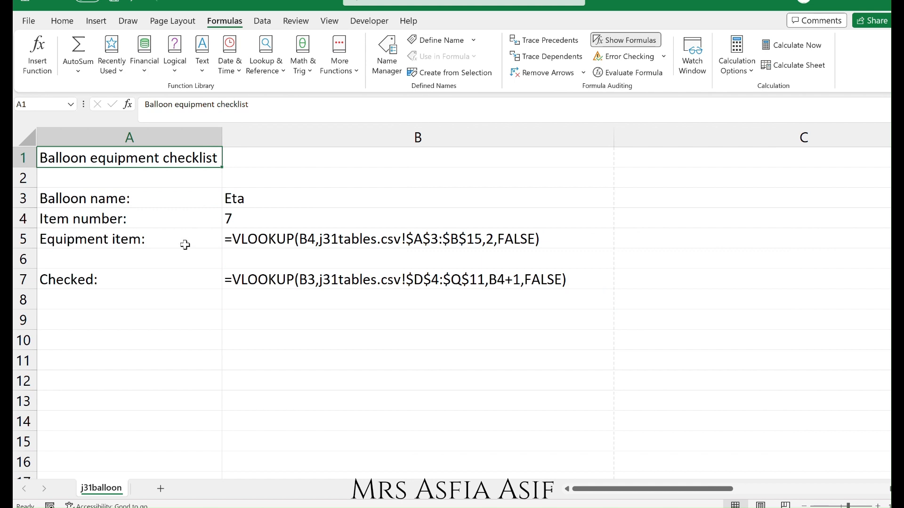
Open the print settings and set the paper size to A4.
click(29, 21)
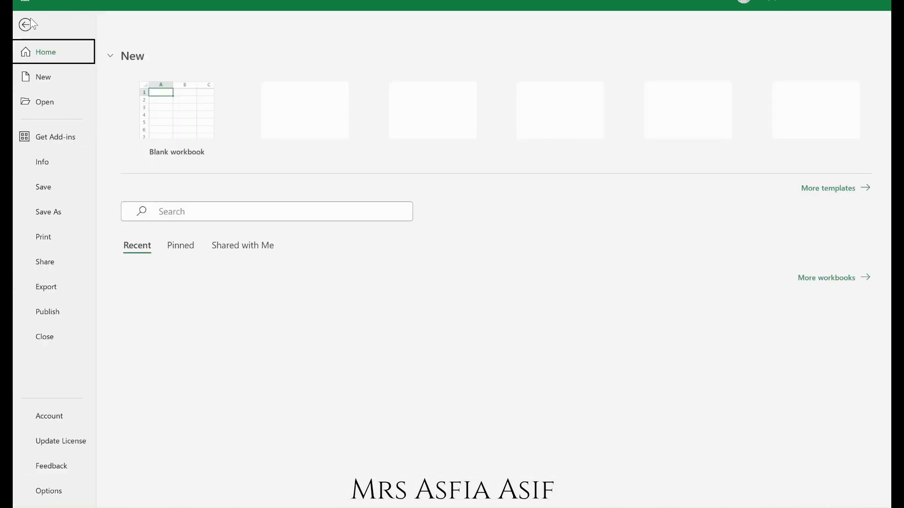
click(62, 238)
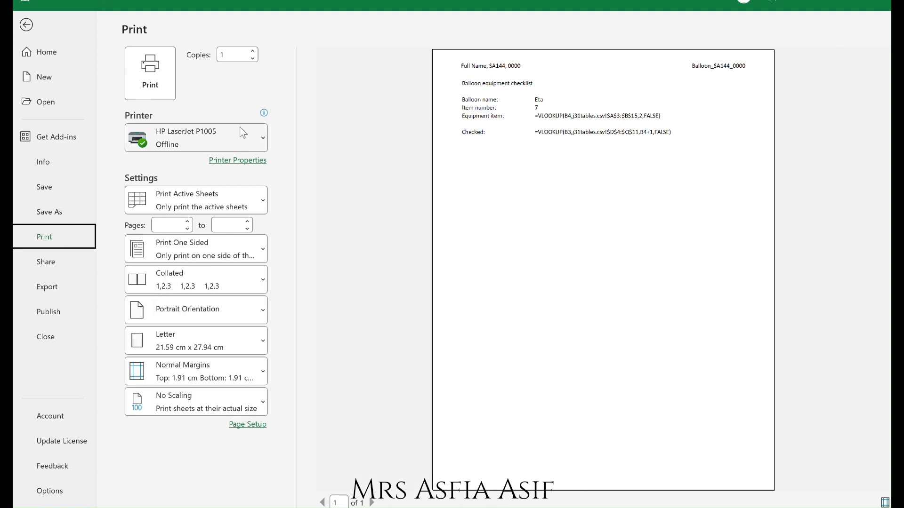
click(185, 342)
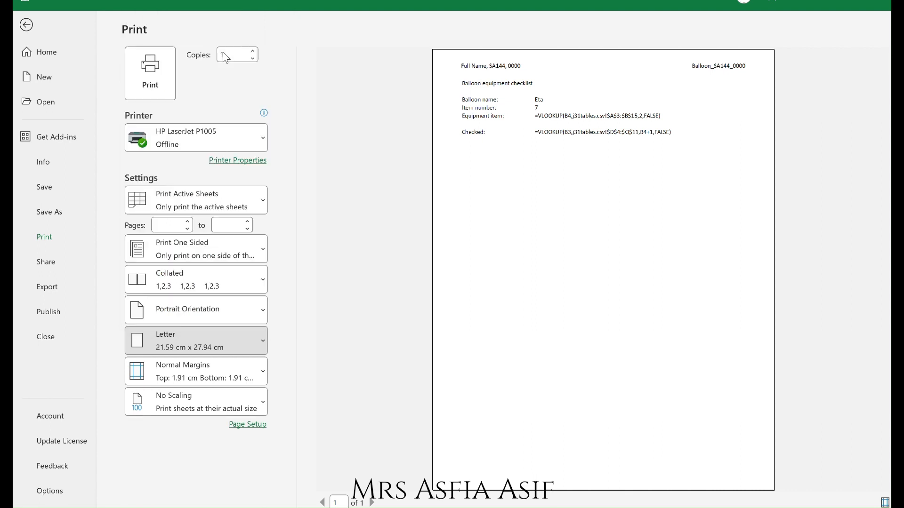
click(223, 55)
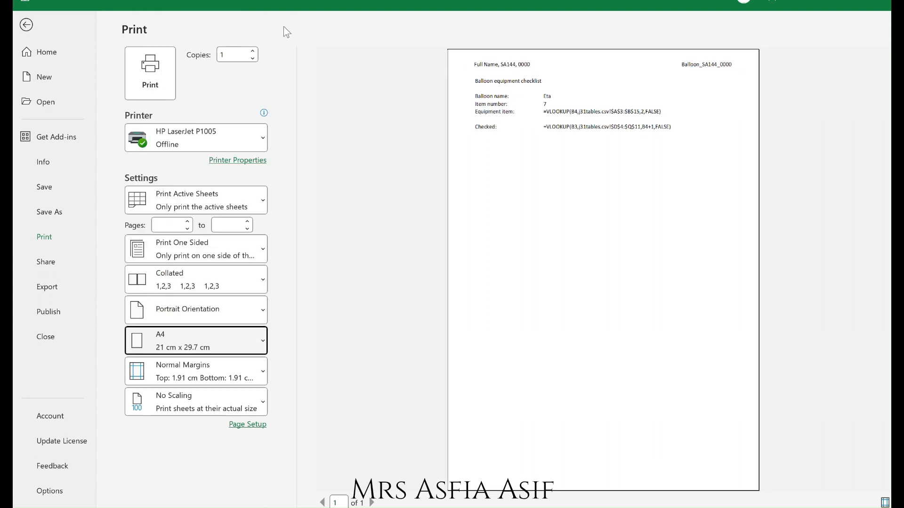
Set the page orientation to landscape, leaving the scaling option unchanged.
click(171, 305)
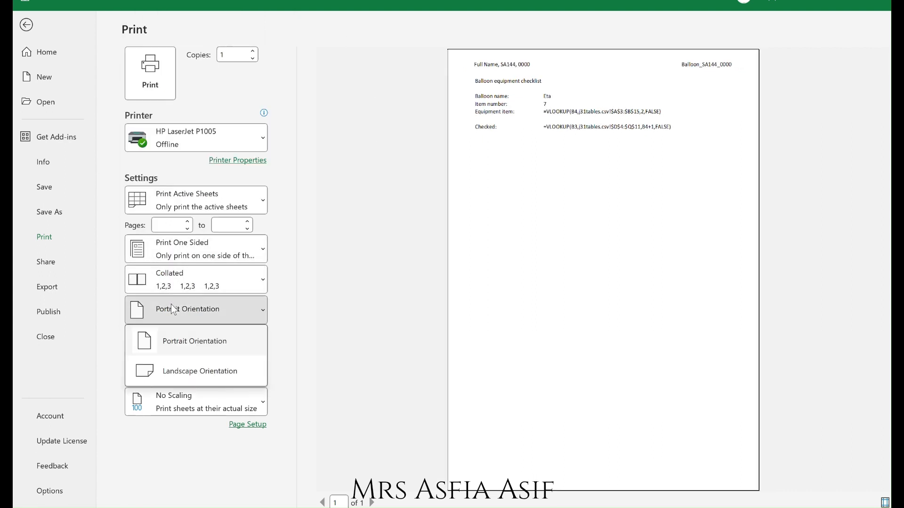
click(180, 377)
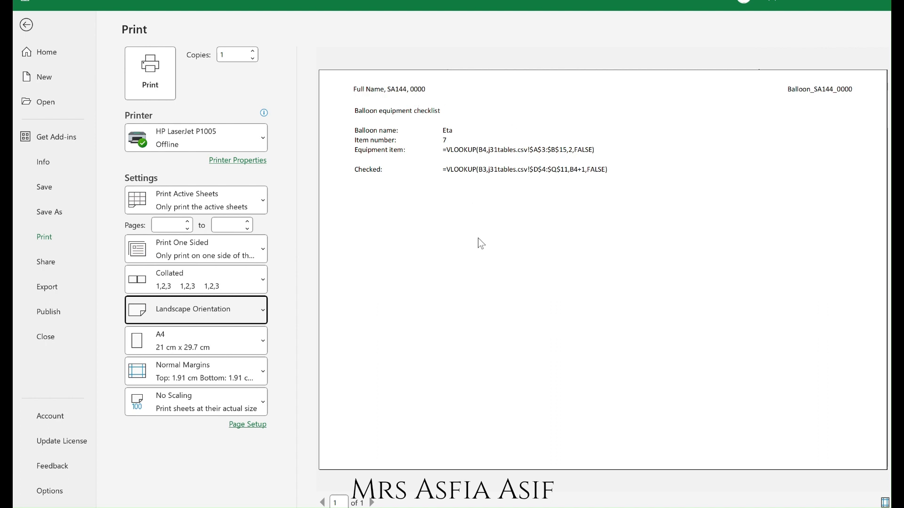
click(221, 397)
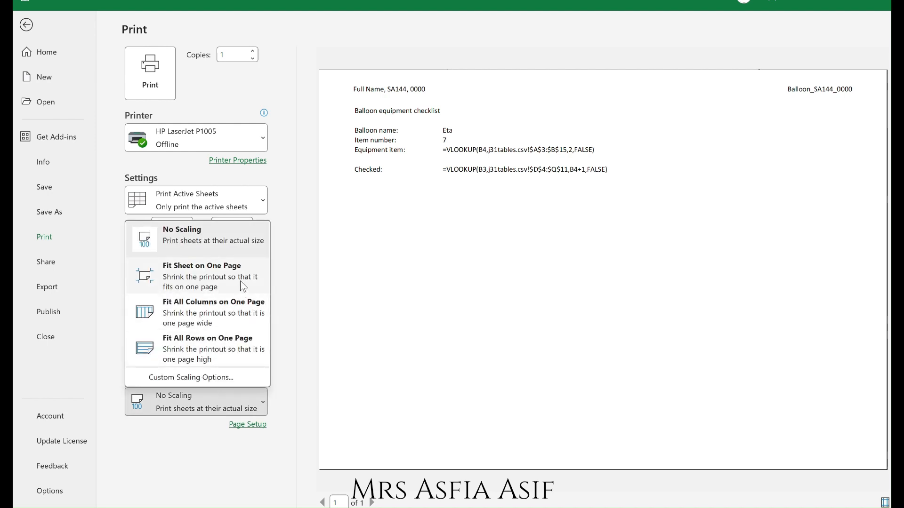
key(Escape)
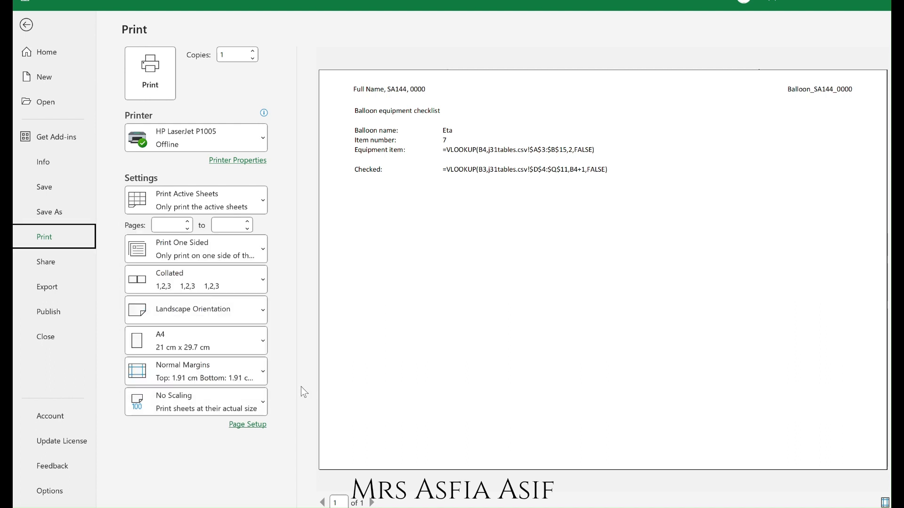
Select Microsoft Print to PDF as the printer.
click(249, 135)
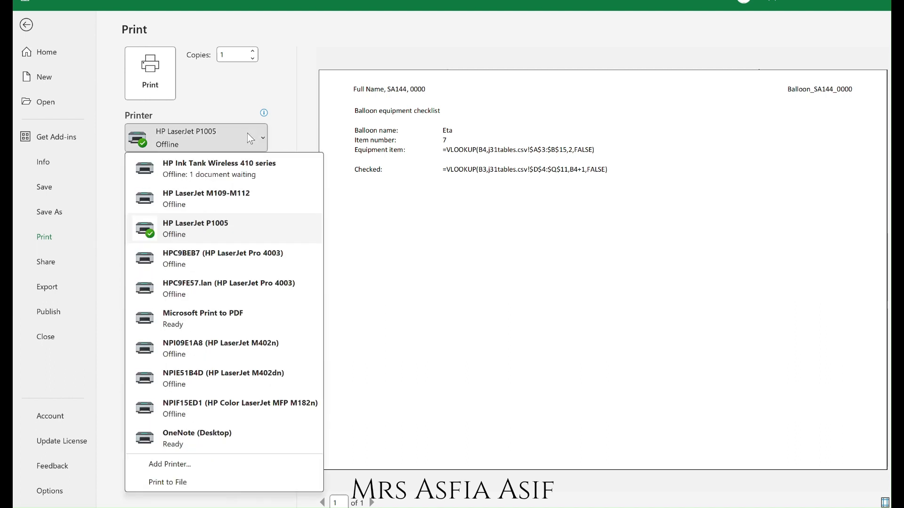
click(240, 319)
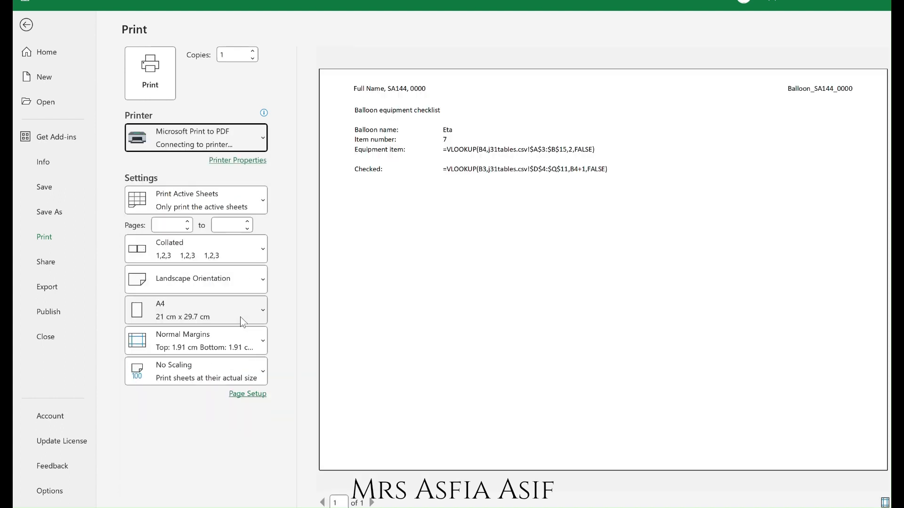
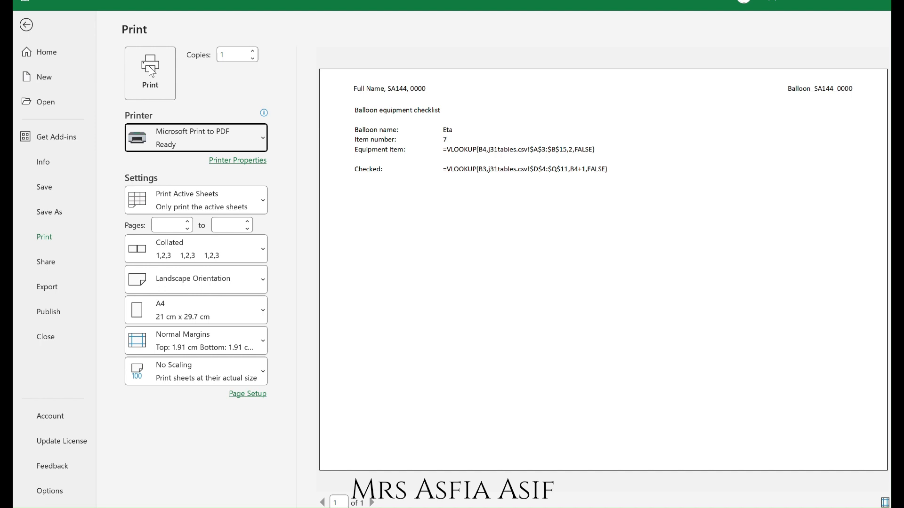
click(151, 71)
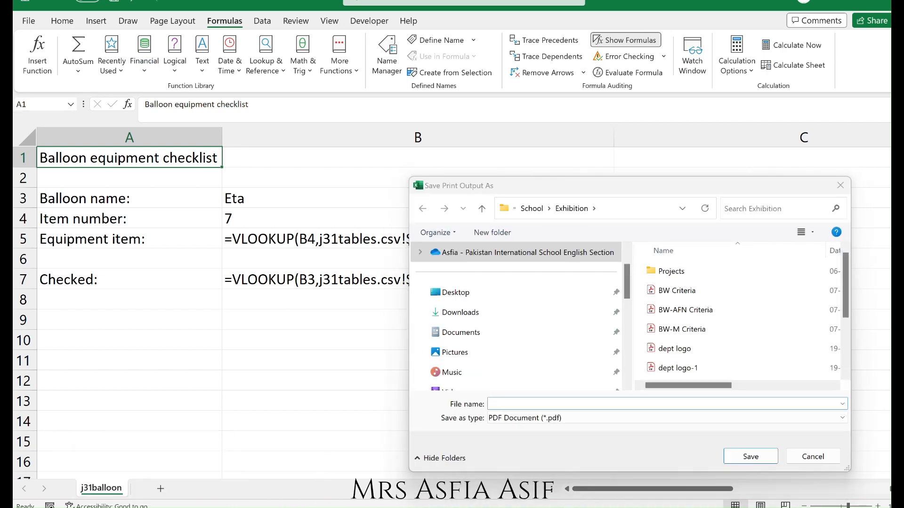
key(alt+Tab)
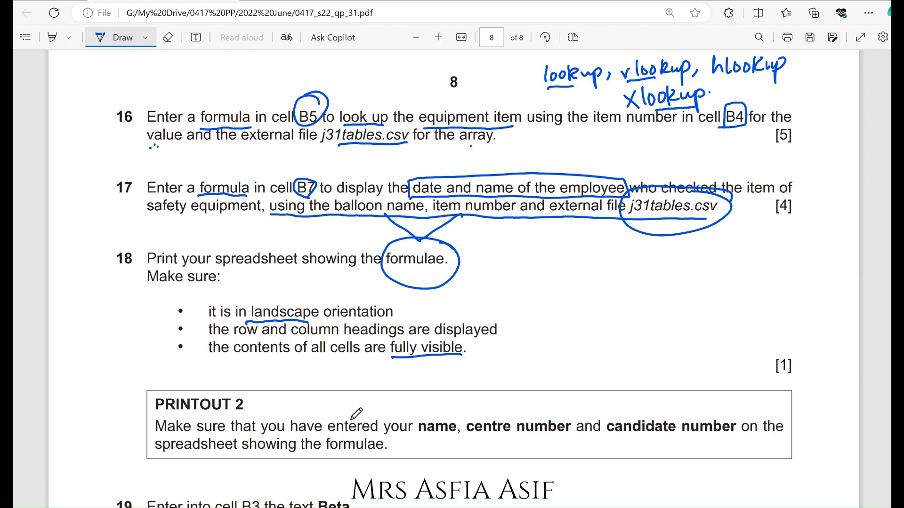
key(alt+Tab)
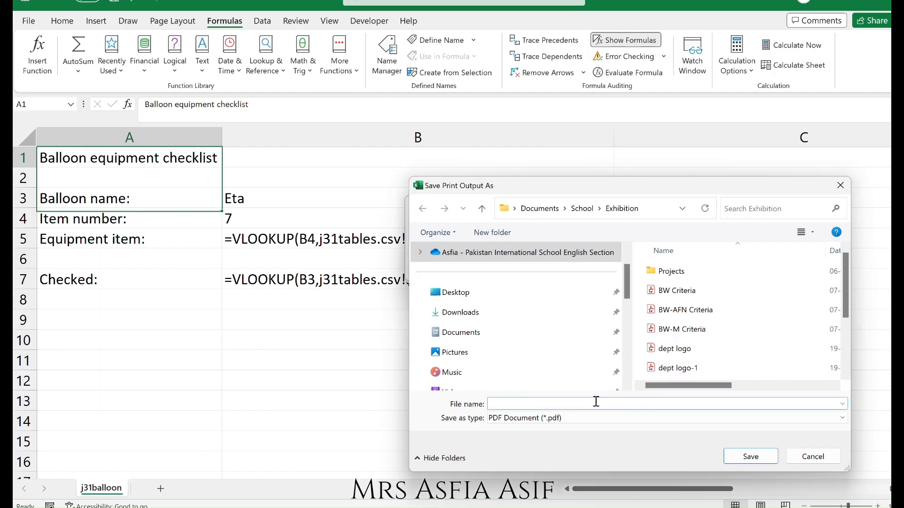
click(833, 459)
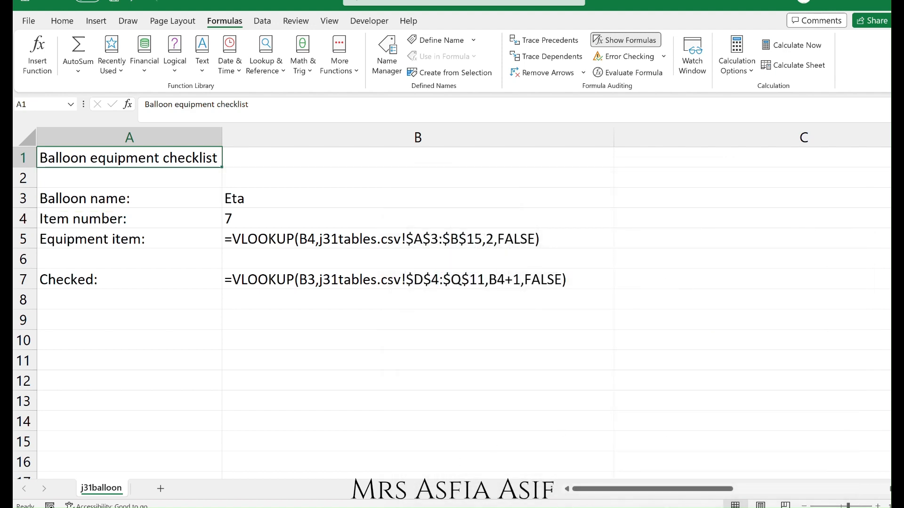
Turn on printing of gridlines and row and column headings in the page setup.
click(29, 21)
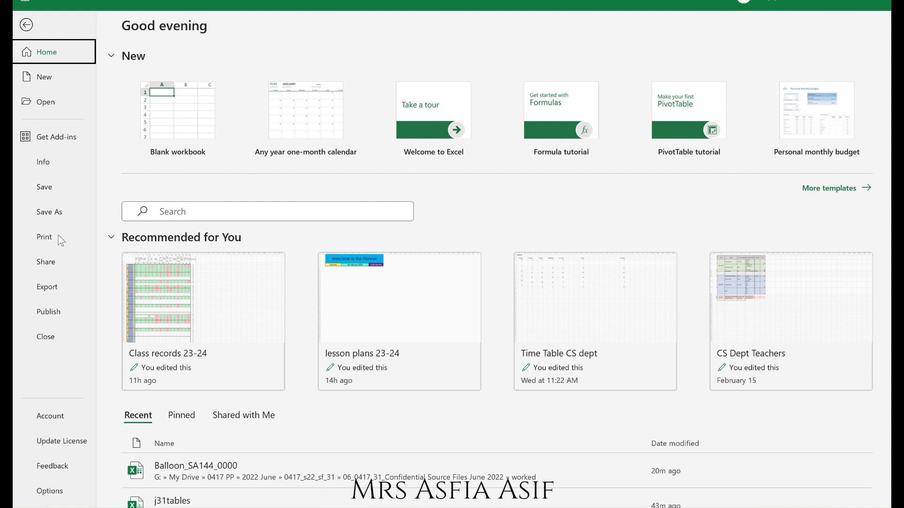
click(45, 236)
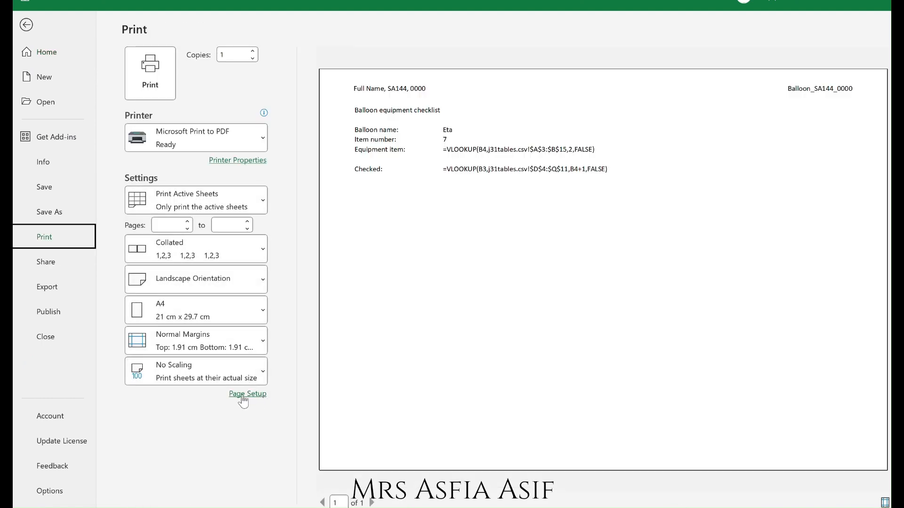
click(242, 397)
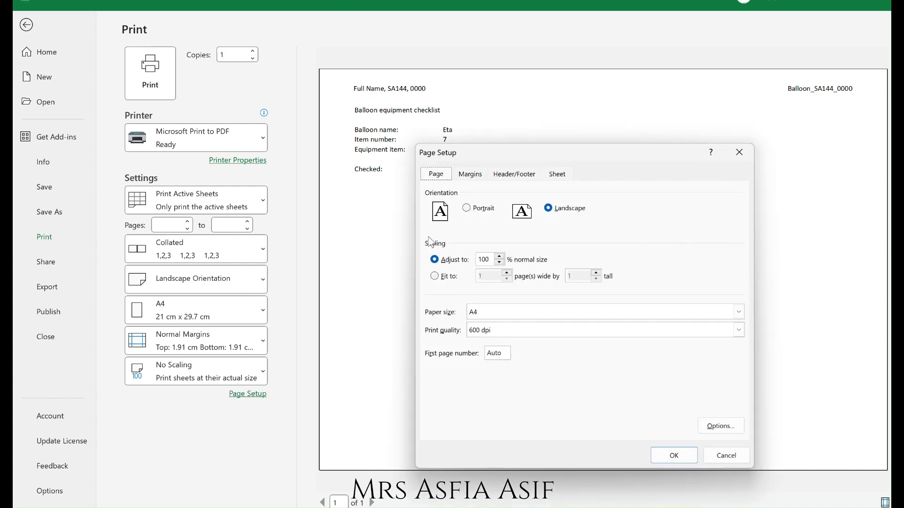
click(516, 174)
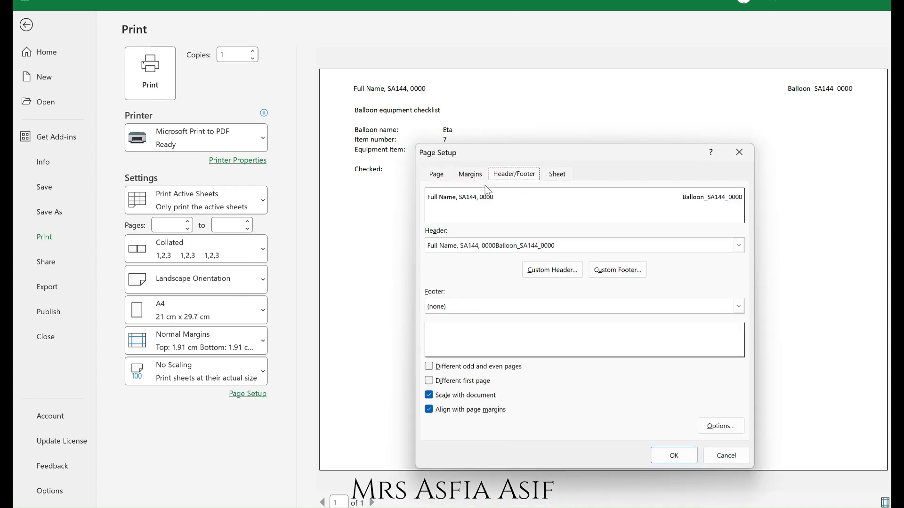
click(555, 176)
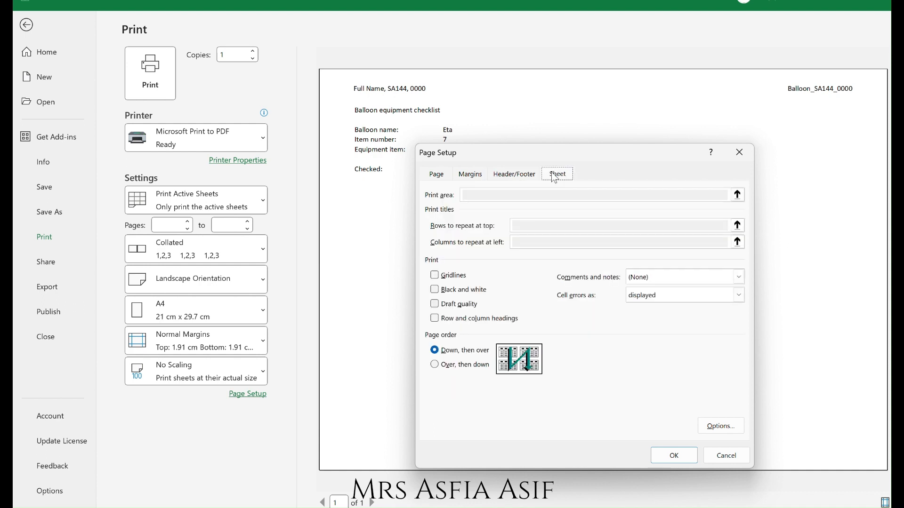
click(446, 278)
click(453, 320)
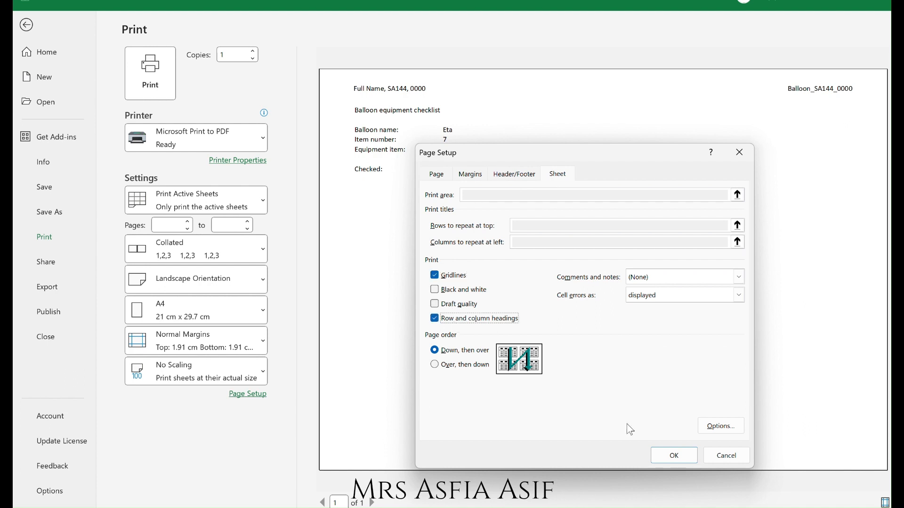
click(674, 455)
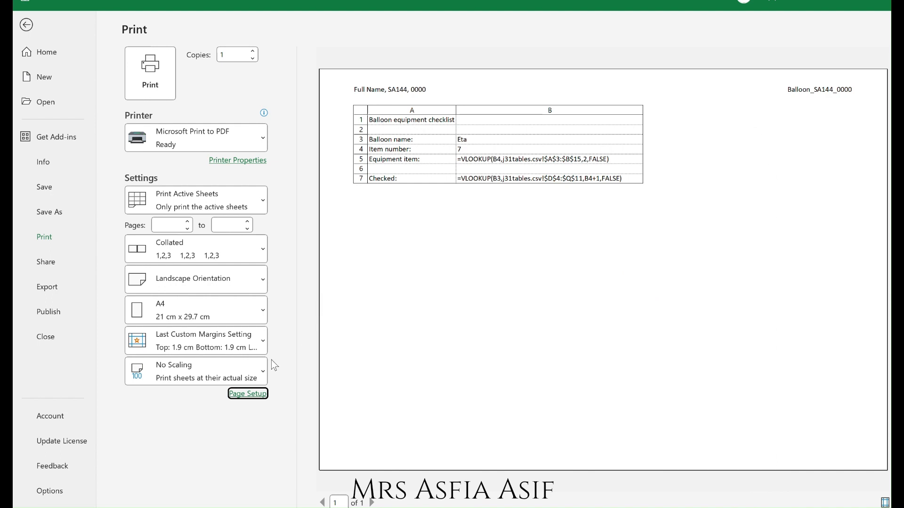
Turn off gridline printing in the page setup, keeping the row and column headings.
click(248, 395)
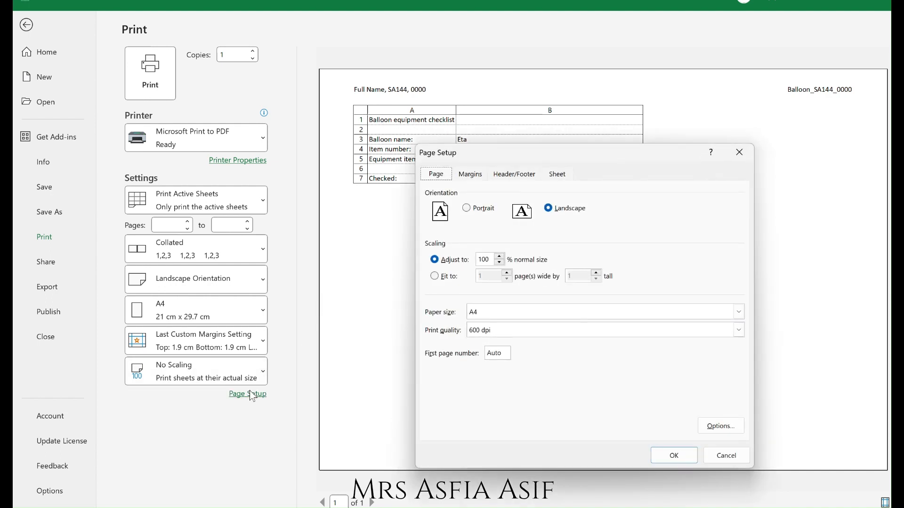
click(557, 174)
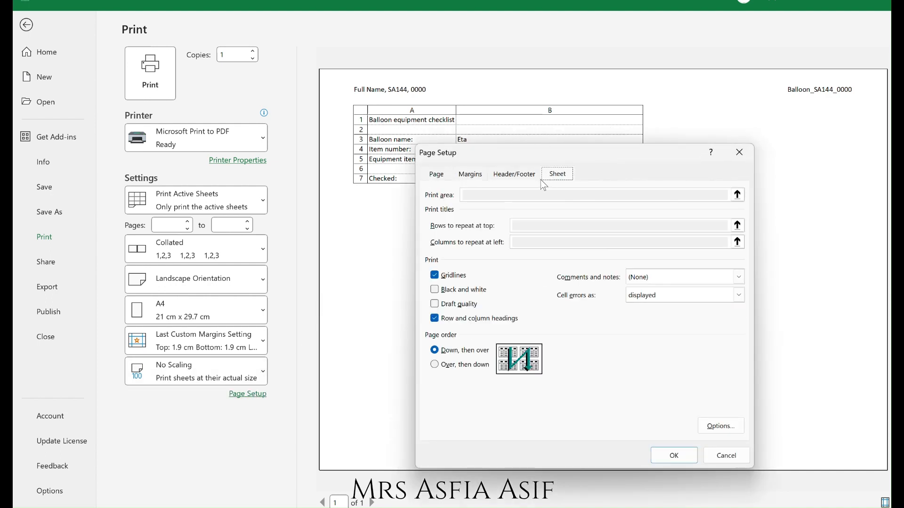
click(450, 281)
click(676, 453)
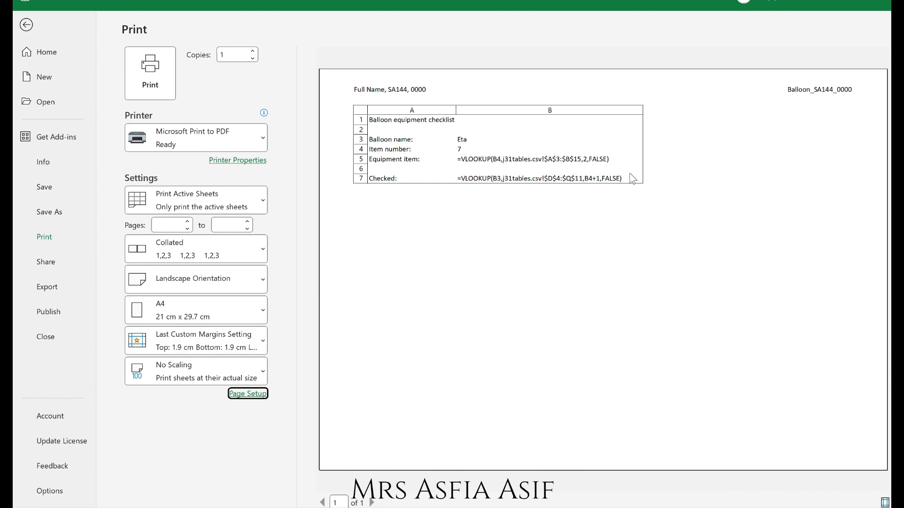
Print the formulae to PDF, saving it in Documents as Printout 2.
click(165, 95)
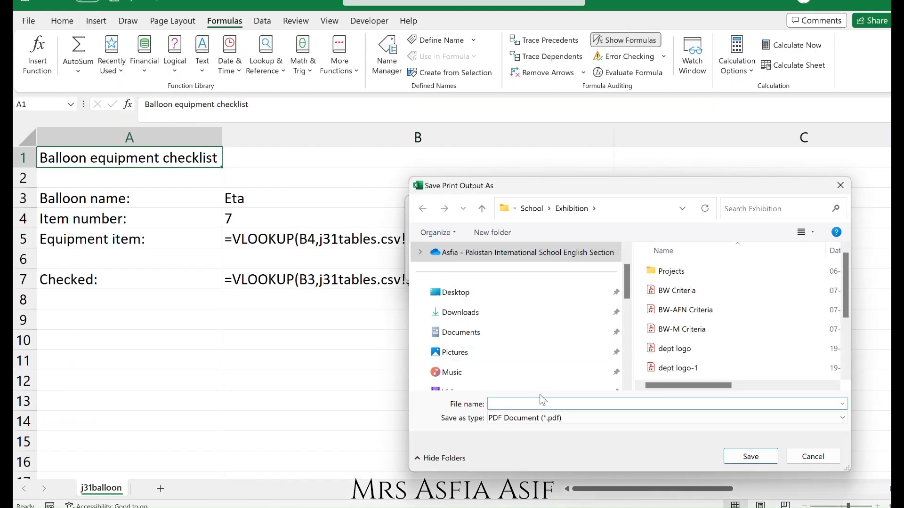
click(499, 342)
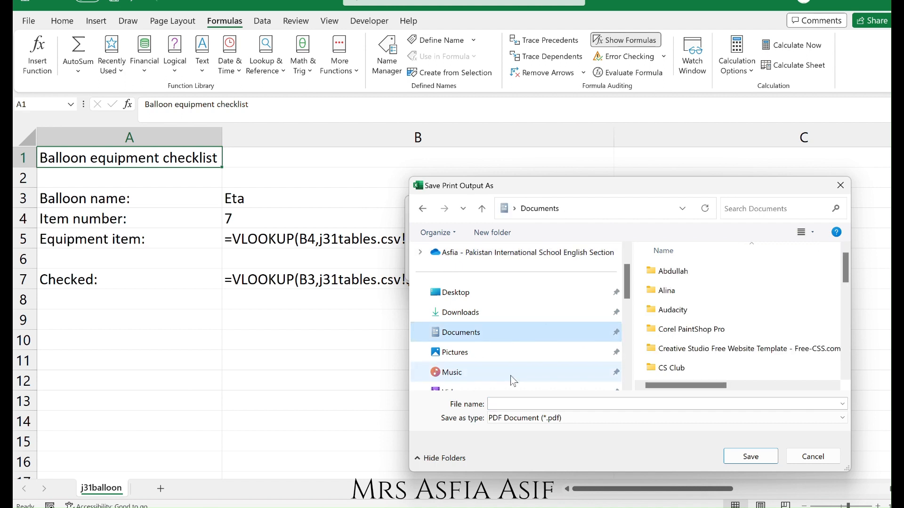
click(520, 403)
text(Printout 2)
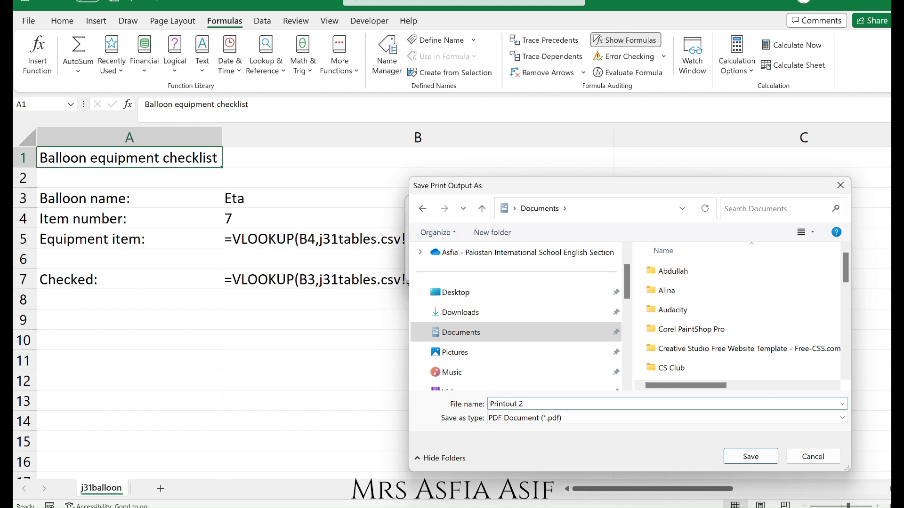
key(Return)
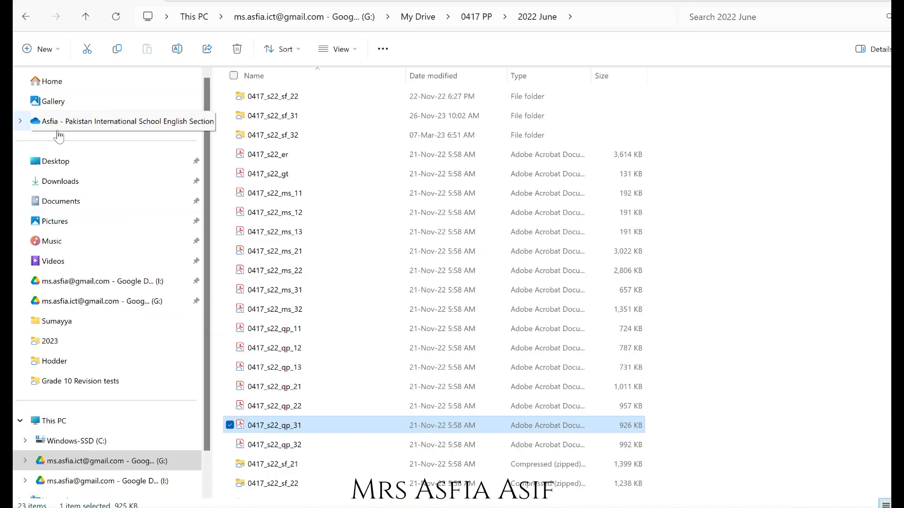
Open the Printout 2 PDF from the recent files to check the printed formulae.
click(93, 79)
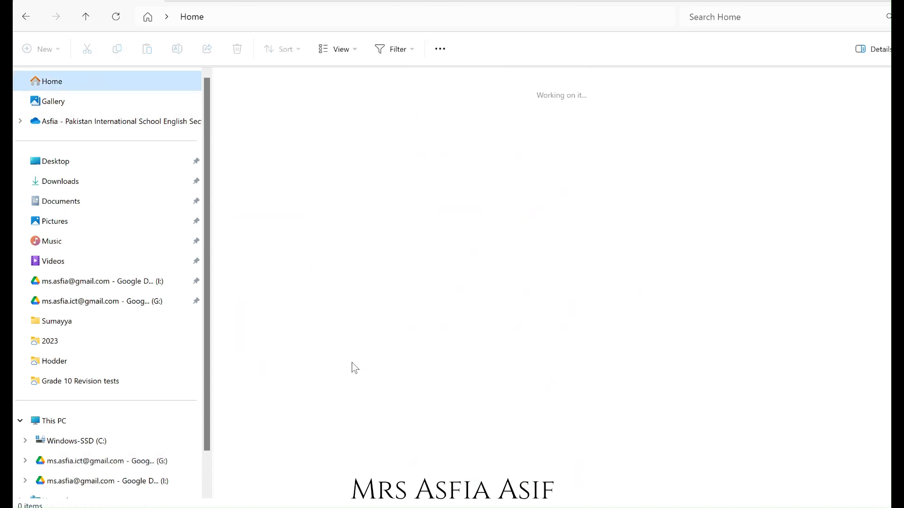
click(350, 278)
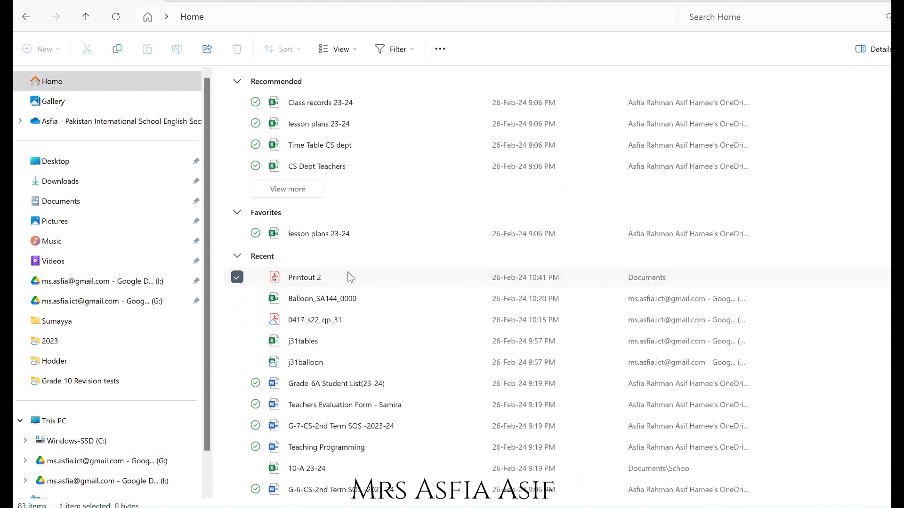
double_click(344, 302)
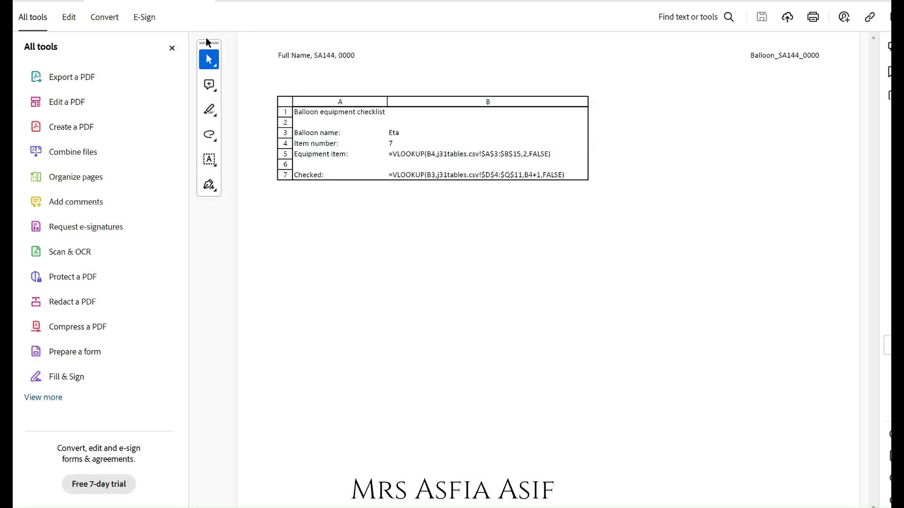
click(172, 49)
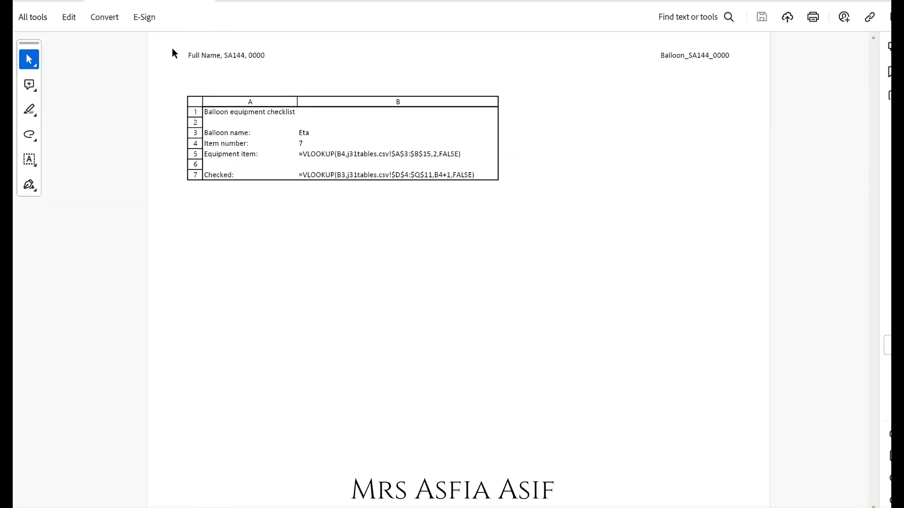
key(alt+Tab)
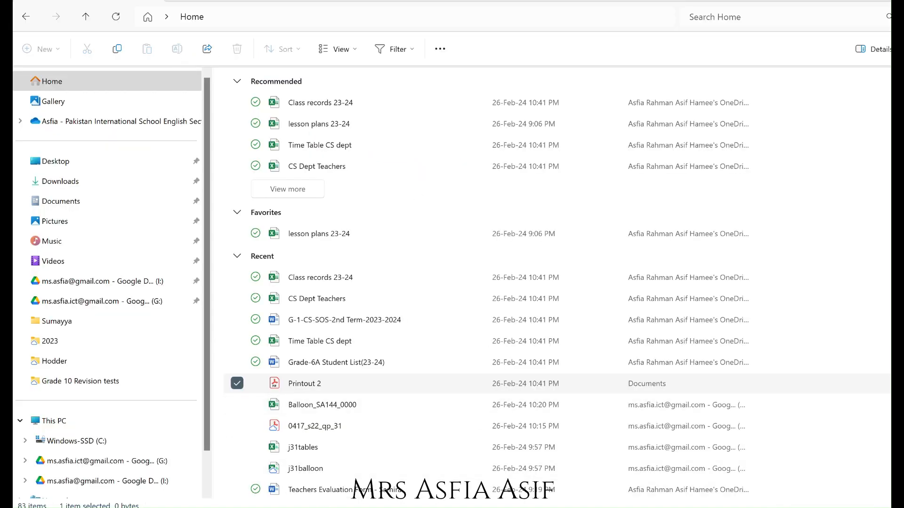
Underline Beta, 2 and values, and circle single page in task 19 of the question paper.
key(alt+Tab)
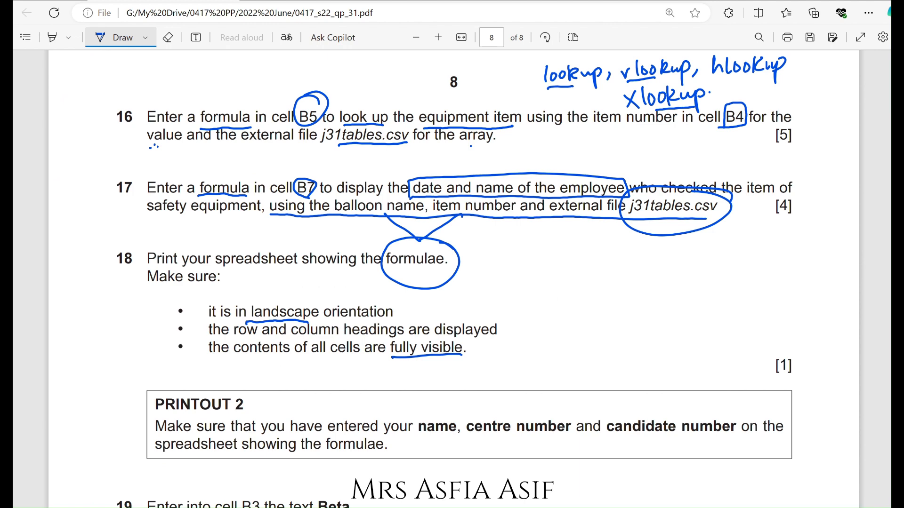
scroll(452, 278, down, 8)
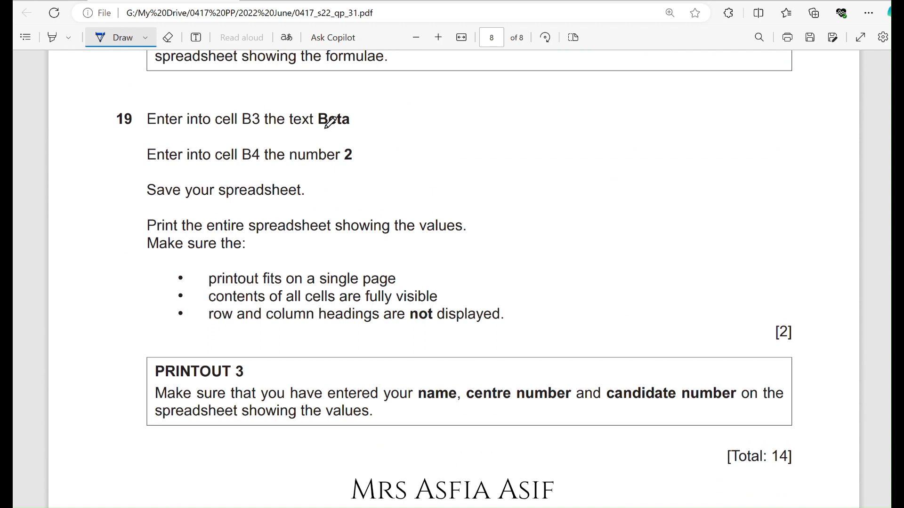
drag(324, 128, 367, 128)
drag(345, 165, 355, 164)
drag(424, 238, 472, 238)
mouse_move(319, 287)
mouse_down()
mouse_move(410, 279)
mouse_move(327, 267)
mouse_move(320, 287)
mouse_up()
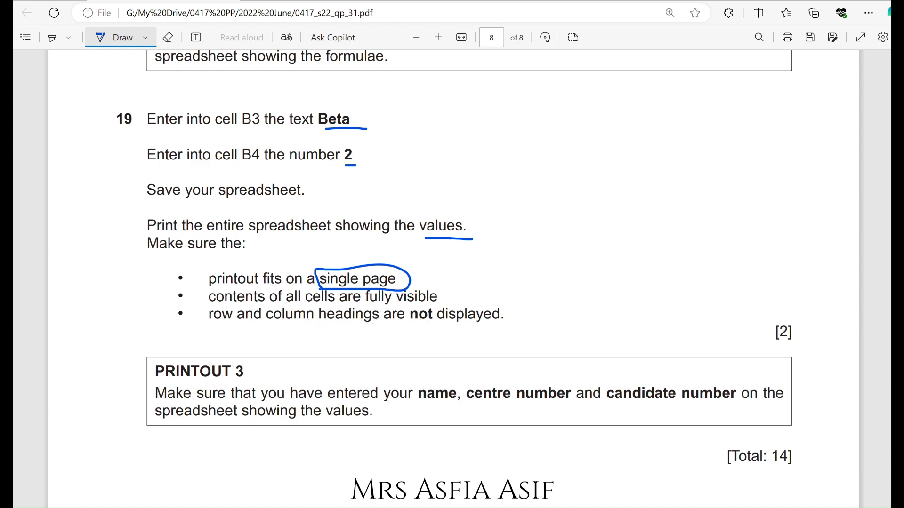
key(alt+Tab)
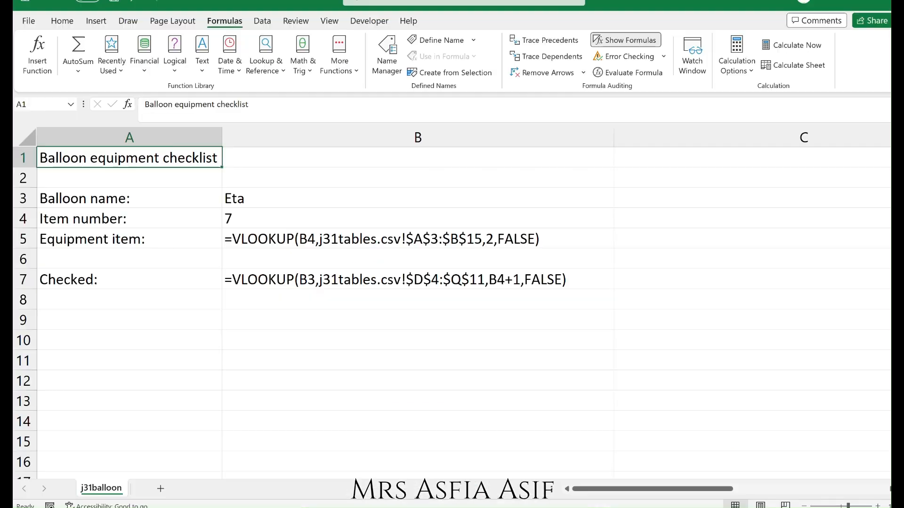
Enter Beta as the balloon name in B3 and 2 as the item number in B4.
click(302, 204)
text(B)
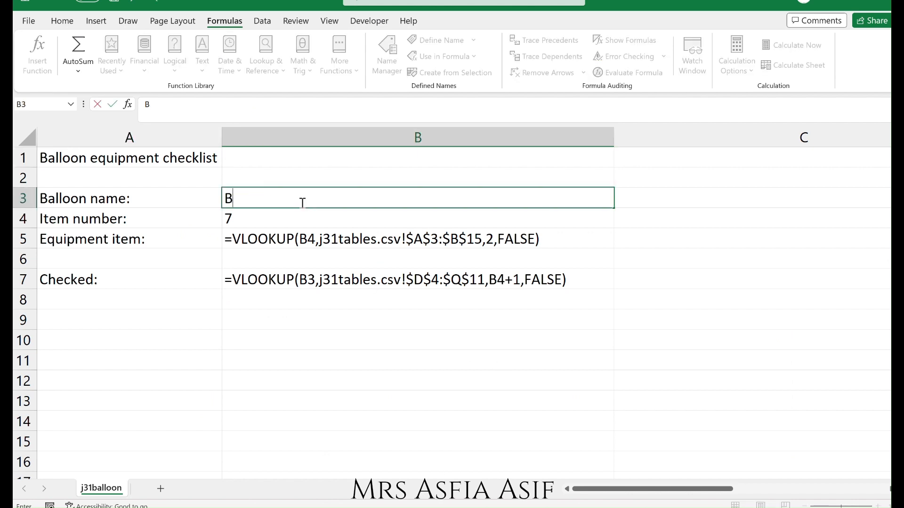
text(eta)
key(Tab)
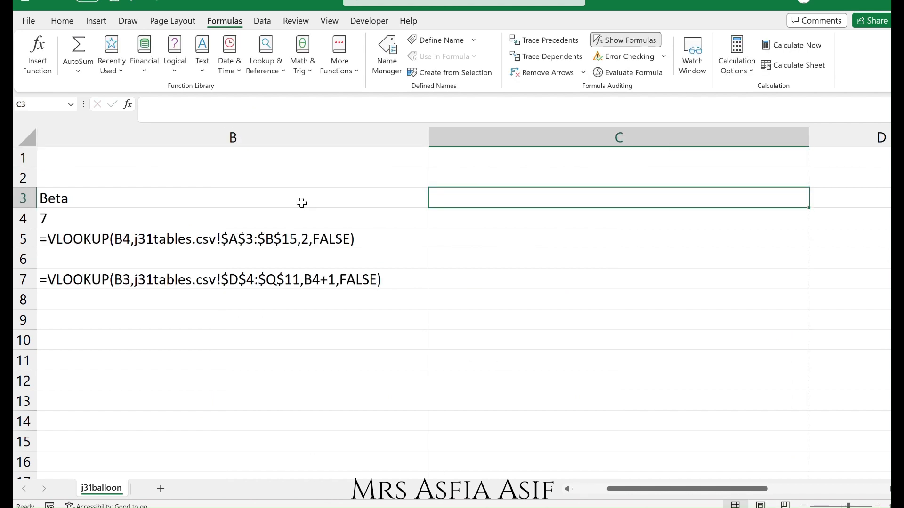
key(shift+Tab)
key(Left)
key(Down)
key(Right)
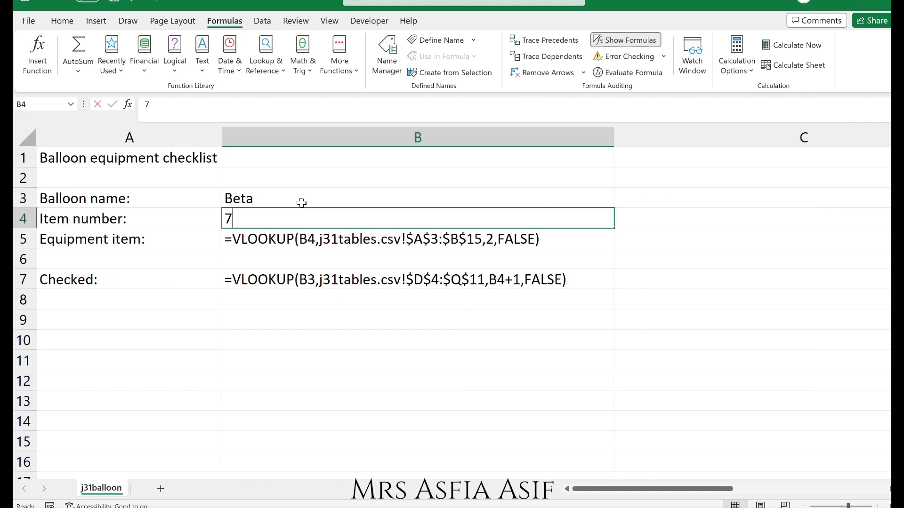
text(2)
key(Return)
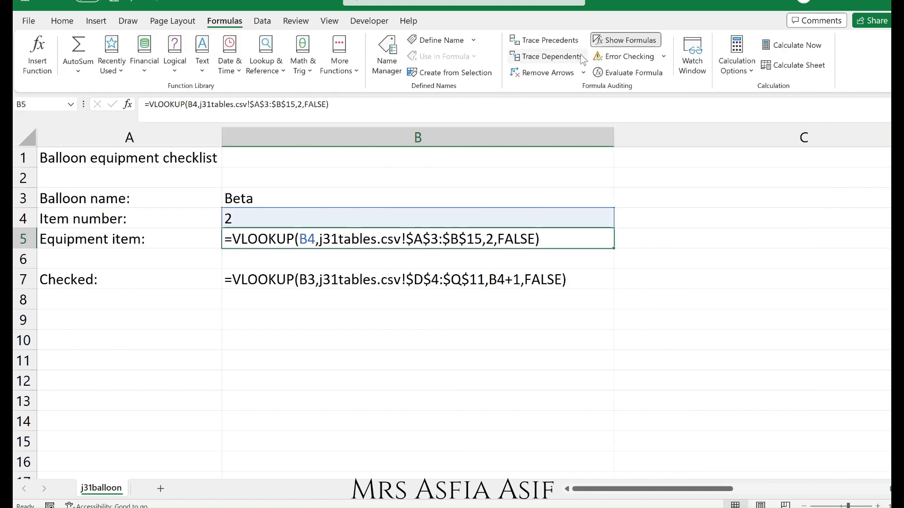
Switch the sheet back to showing values and autofit column A to its contents.
click(618, 40)
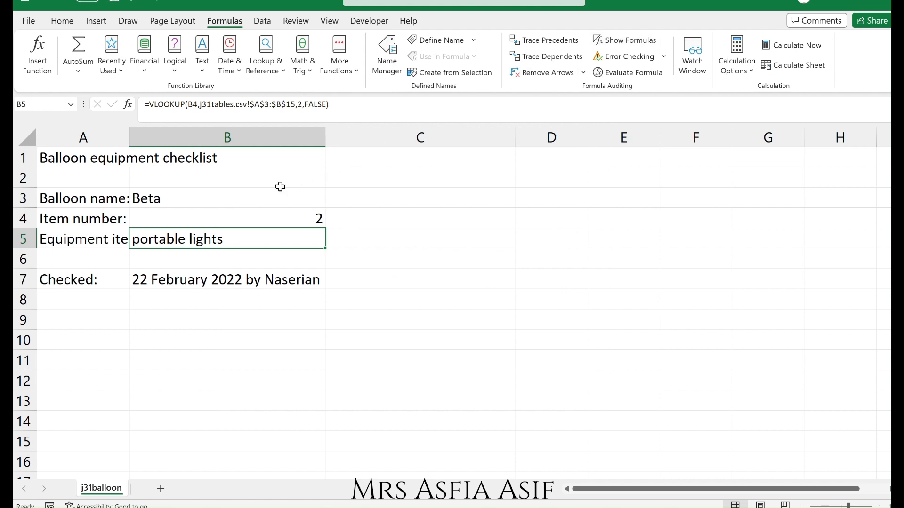
click(187, 160)
double_click(130, 136)
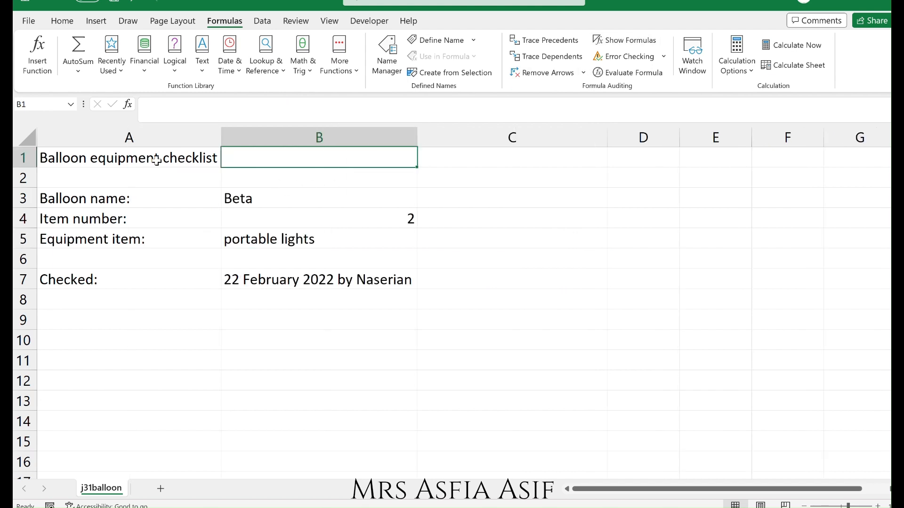
click(318, 254)
click(352, 209)
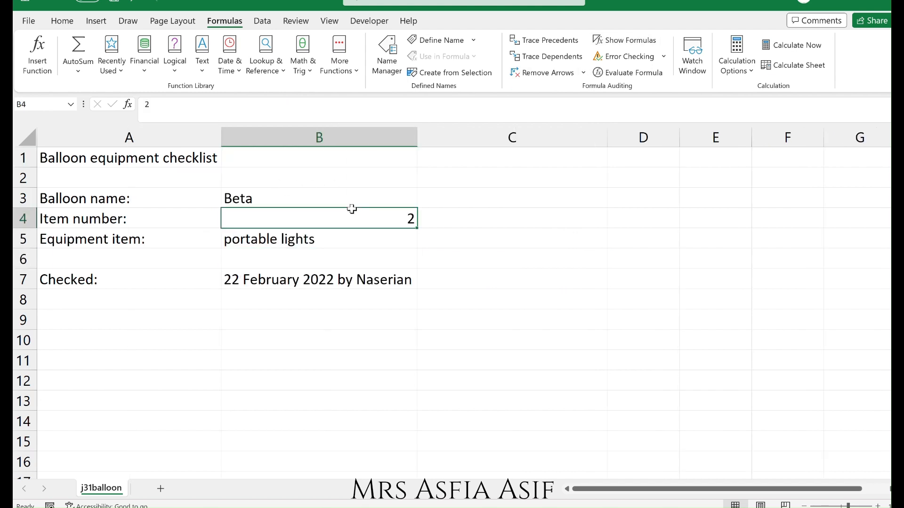
click(307, 238)
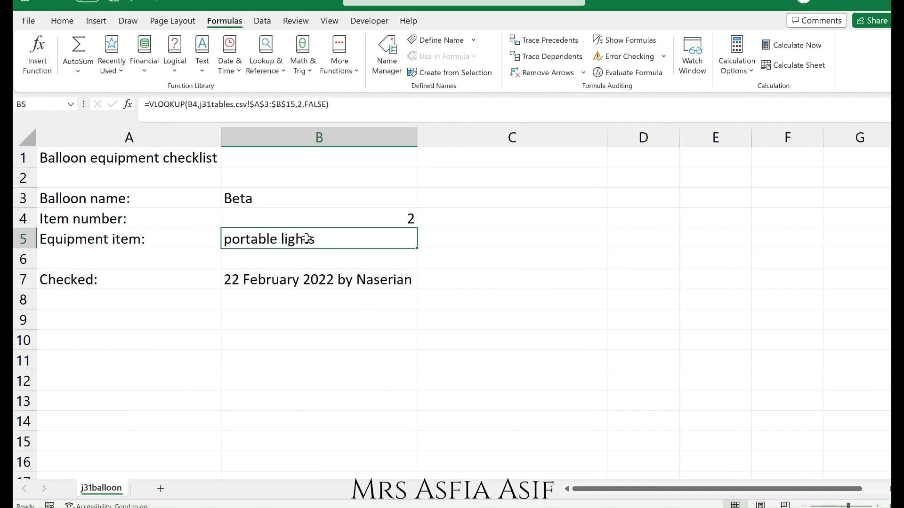
Select B7 and widen column B so the checked date and name fit fully.
click(330, 280)
drag(417, 137, 436, 136)
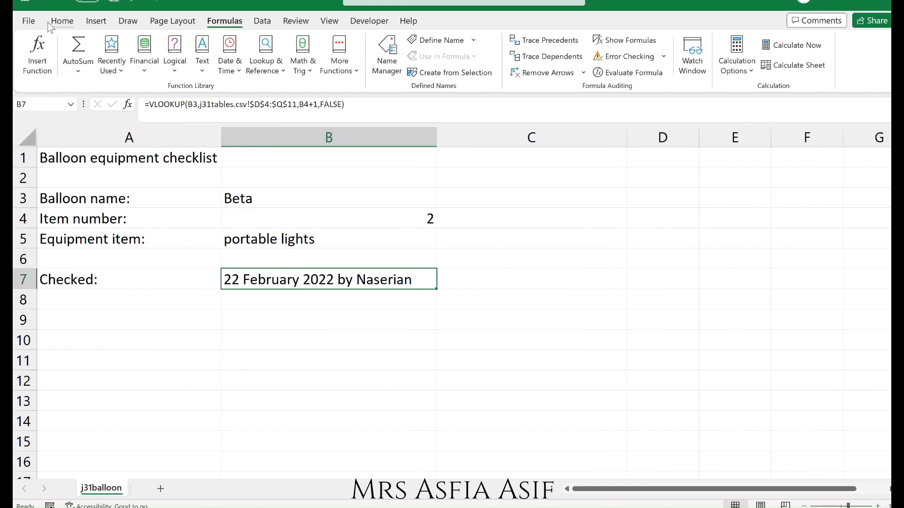
Turn off printing of row and column headings in the page setup for the print preview.
click(28, 21)
click(52, 236)
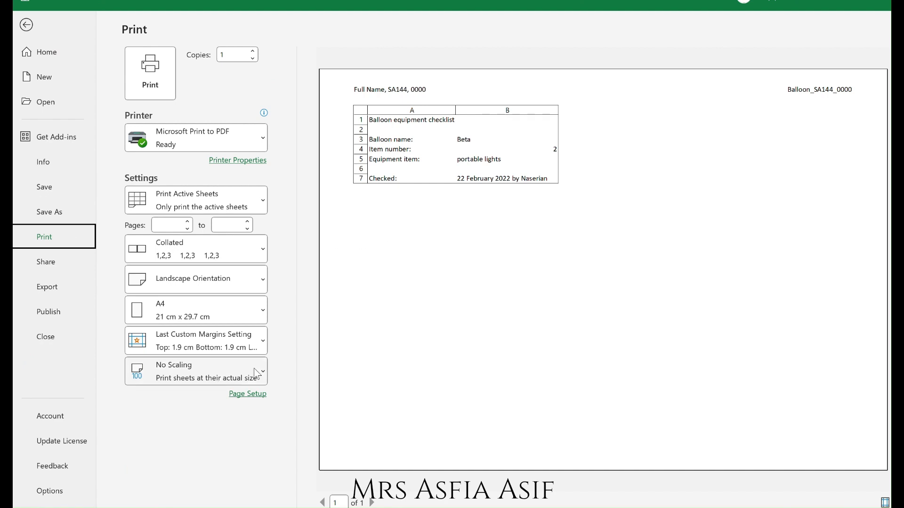
click(248, 396)
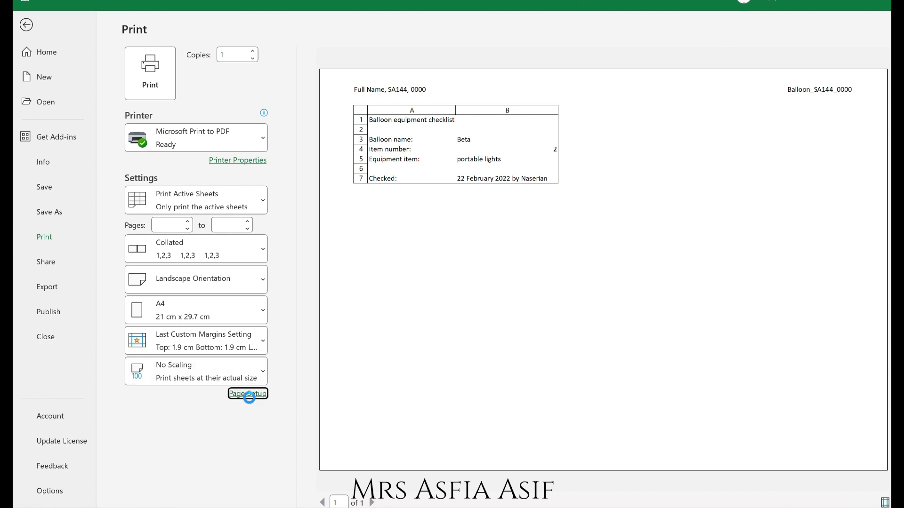
click(550, 177)
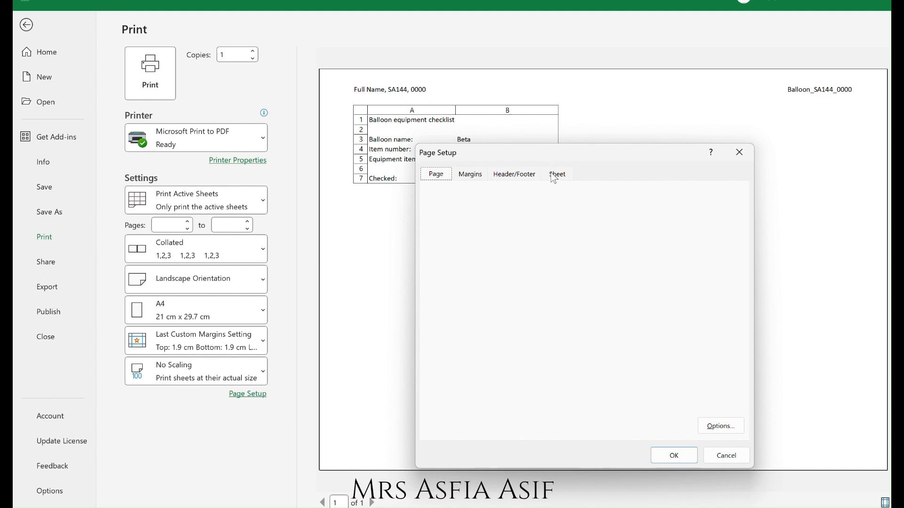
click(469, 325)
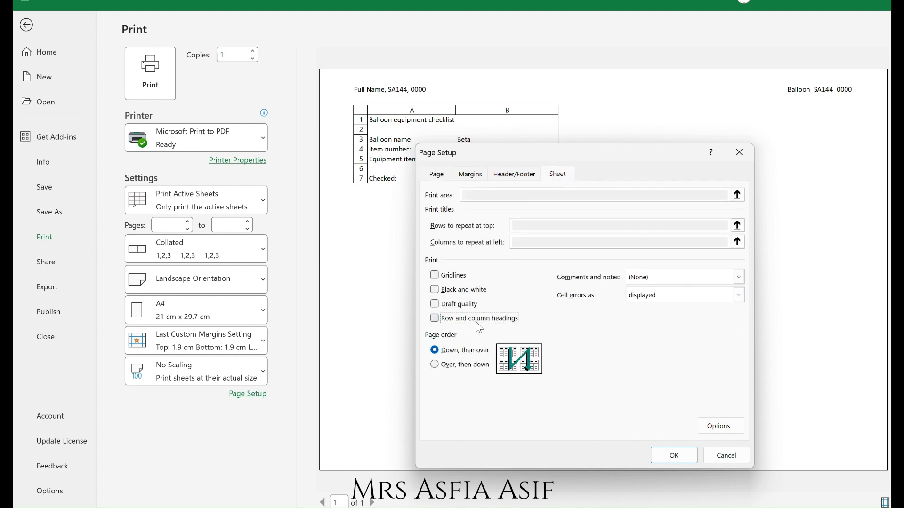
click(663, 453)
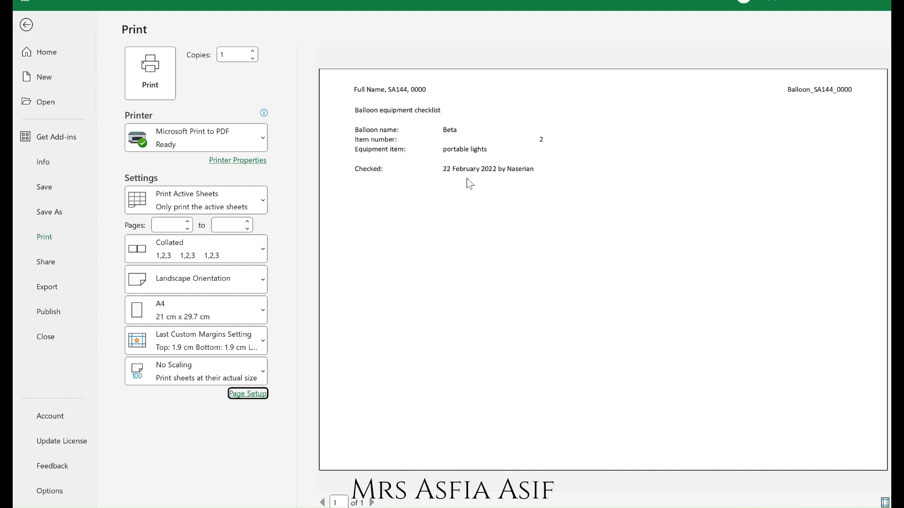
Print the sheet to PDF, saving it as Printout 3.
click(150, 87)
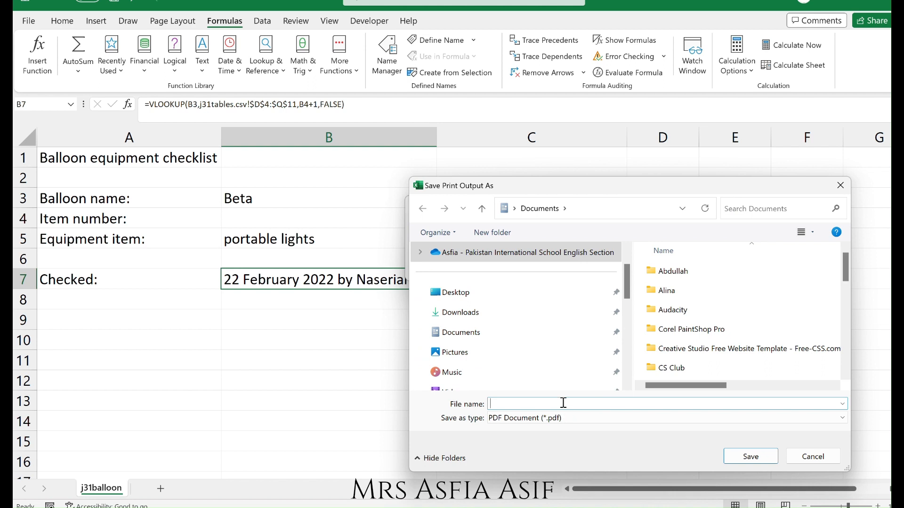
text(Printou)
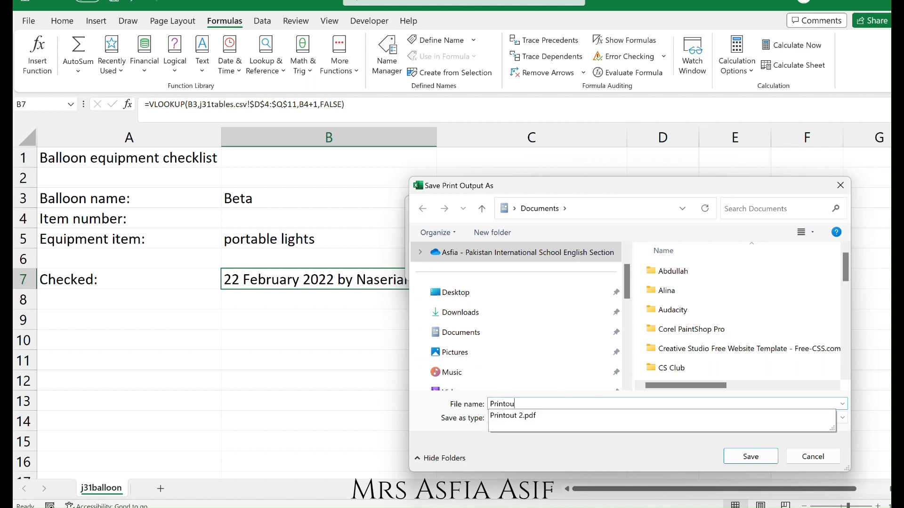
text(t)
text( 2)
key(Return)
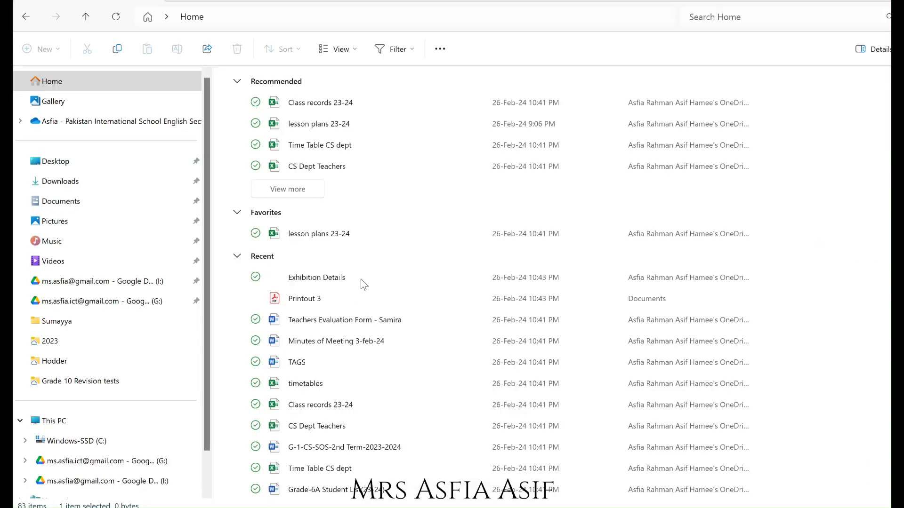
Open the Printout 3 PDF from the recent files to check the printed values.
double_click(312, 300)
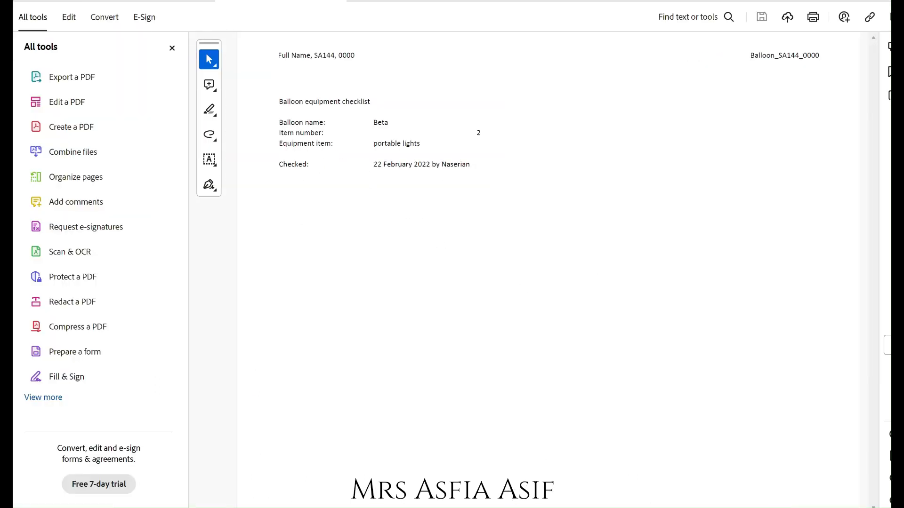
mouse_move(549, 507)
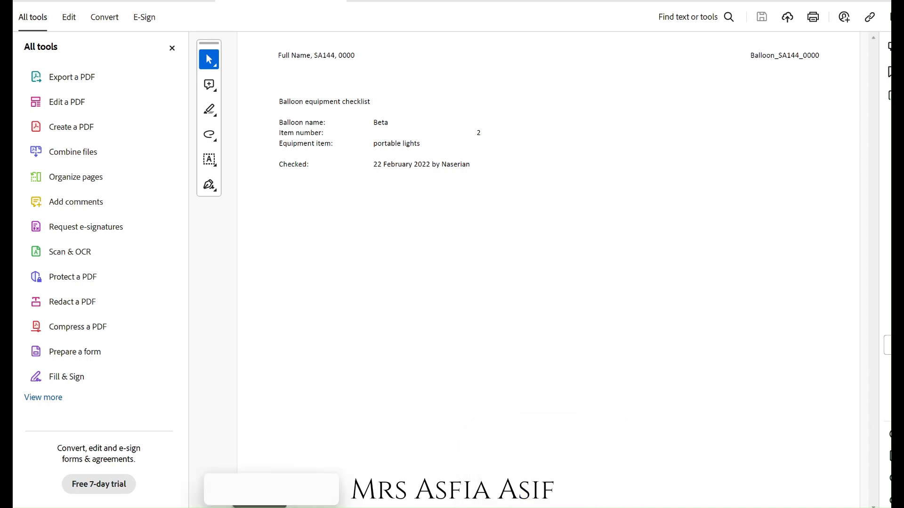
Switch to the question paper and review the task 16 instructions.
click(151, 507)
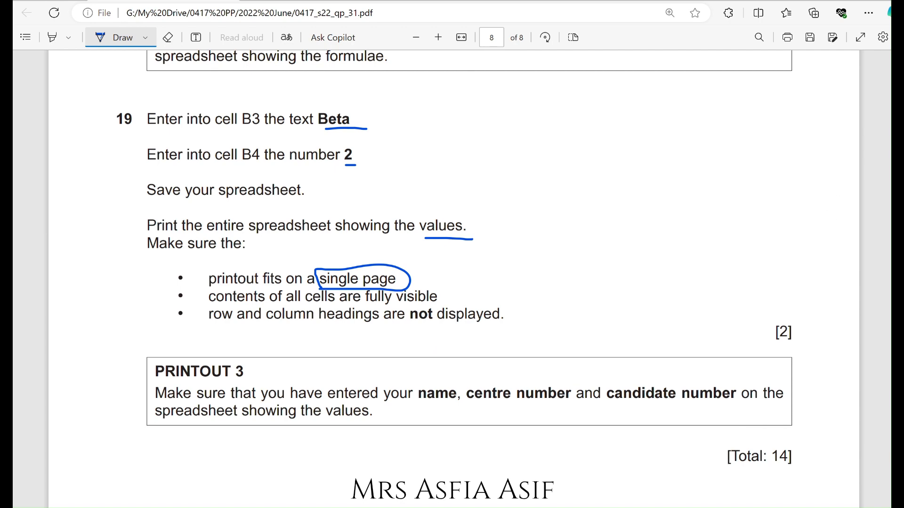
scroll(453, 279, down, 4)
scroll(453, 279, up, 12)
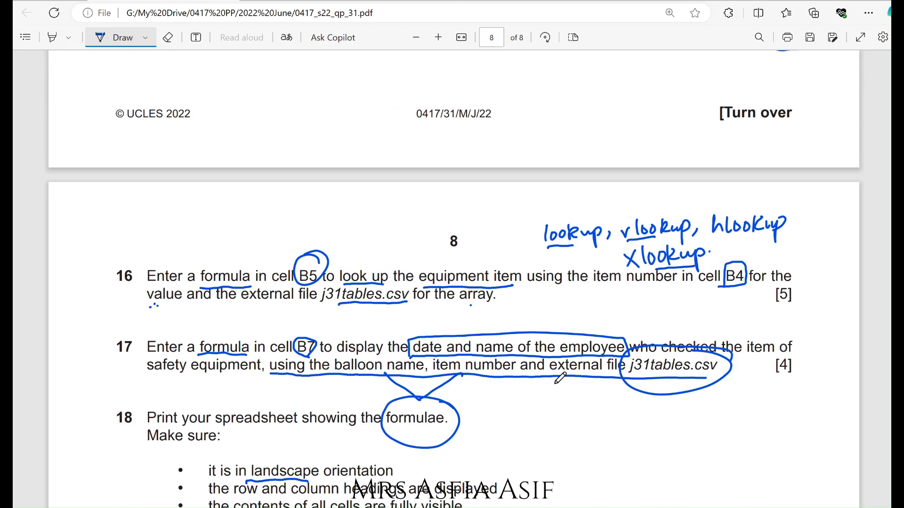
mouse_move(450, 507)
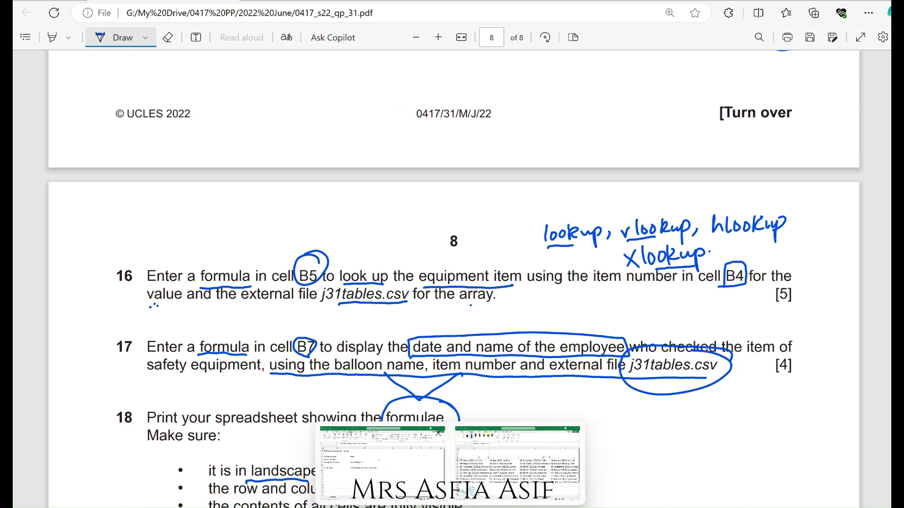
Return to the workbook, clear B5 and start an XLOOKUP formula using B4 as the lookup value.
click(382, 464)
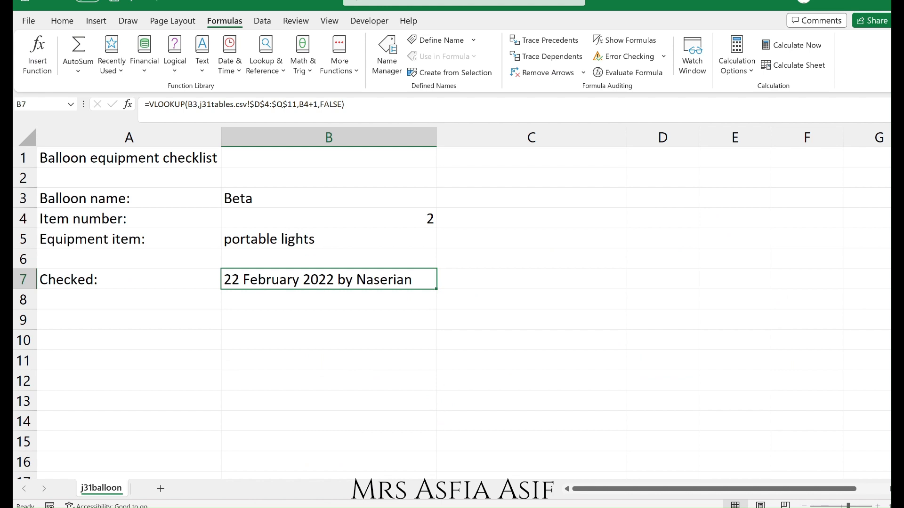
click(364, 242)
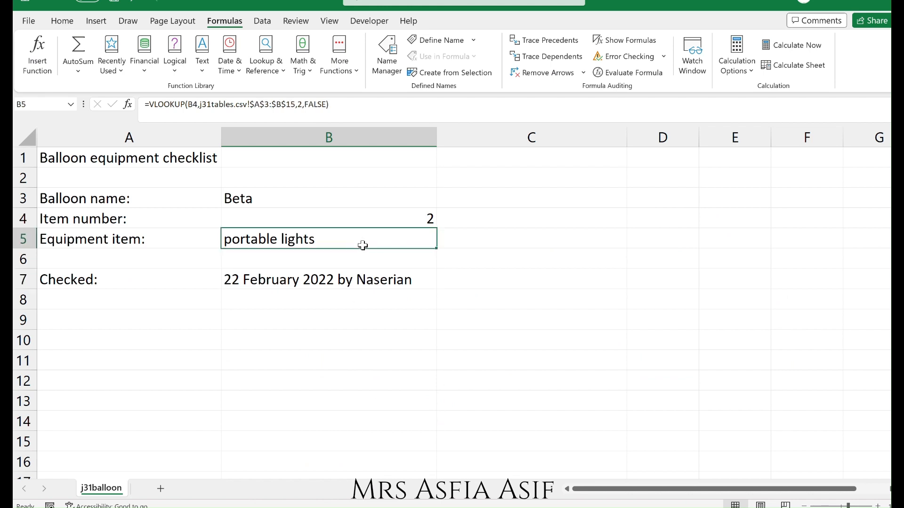
key(Down)
key(Down)
key(Up)
key(Up)
key(Delete)
text(=)
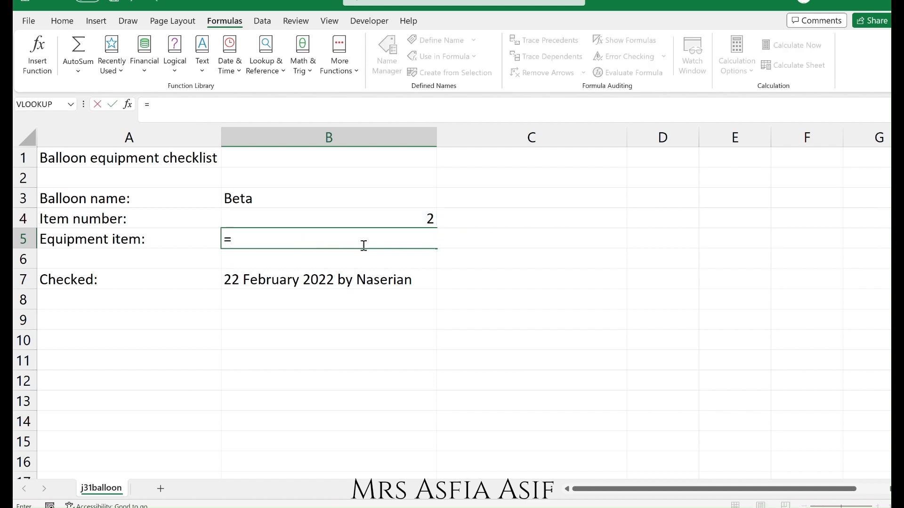
text(xx)
key(BackSpace)
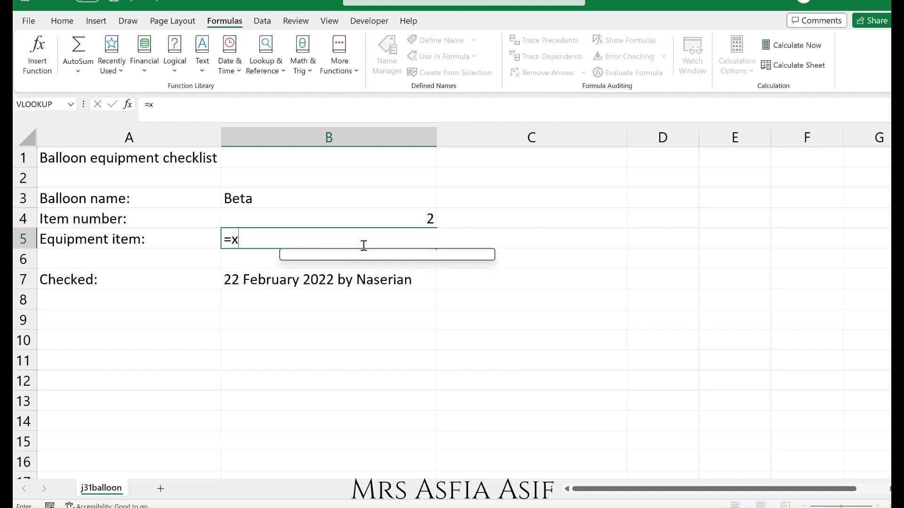
text(;)
key(BackSpace)
text(l)
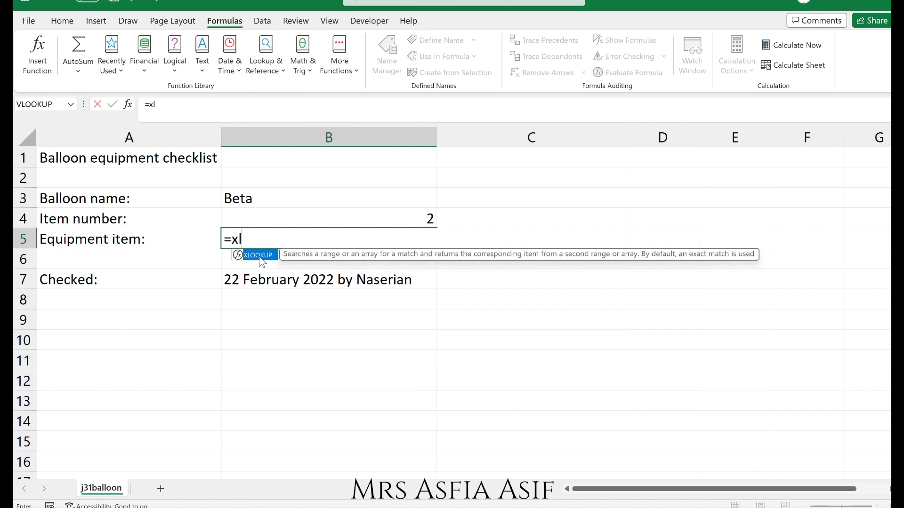
double_click(259, 263)
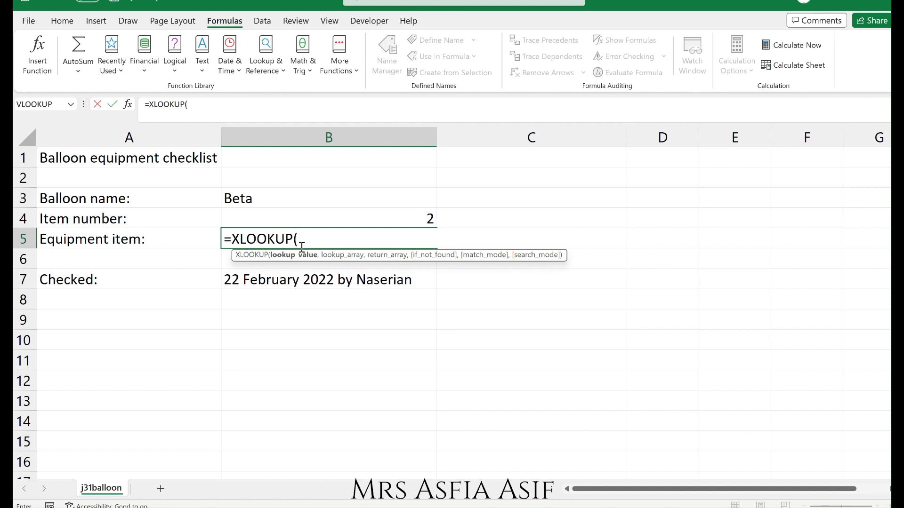
click(320, 222)
text(,)
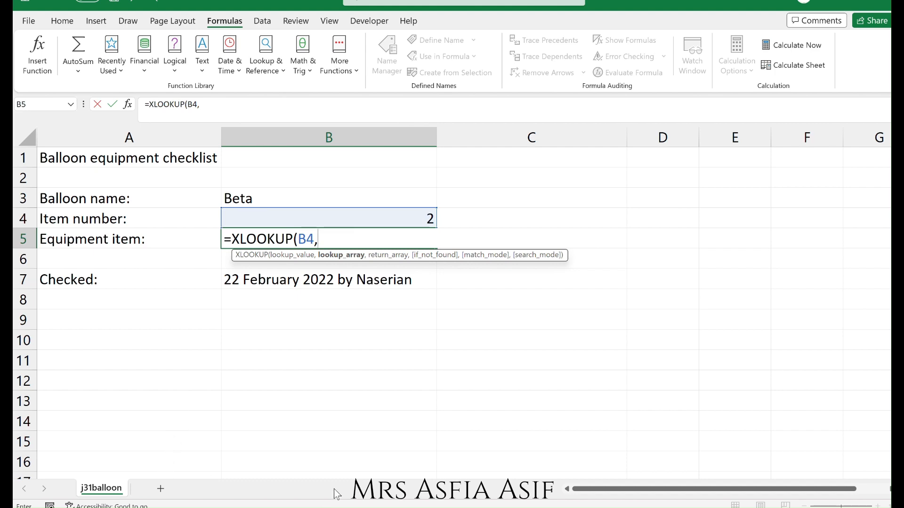
Select A3:A15 in j31tables.csv as the lookup array and B3:B15 as the return array.
key(alt+Tab)
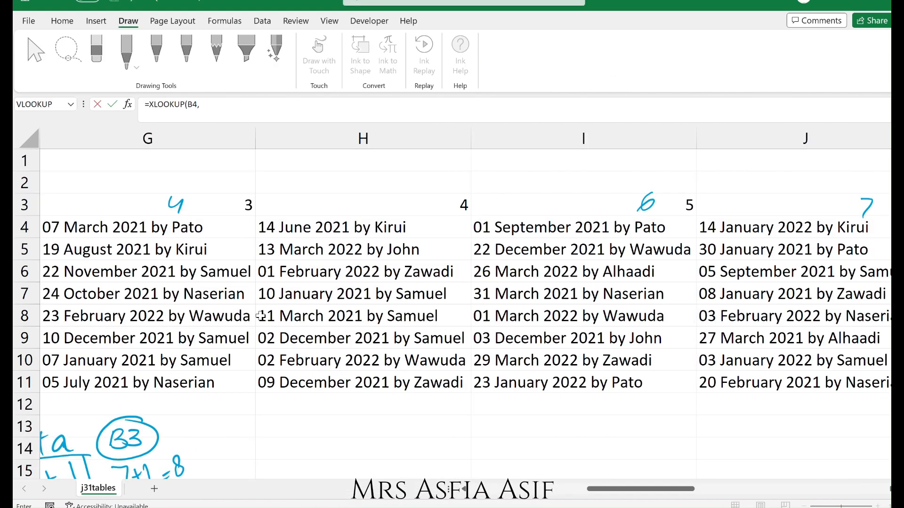
click(482, 493)
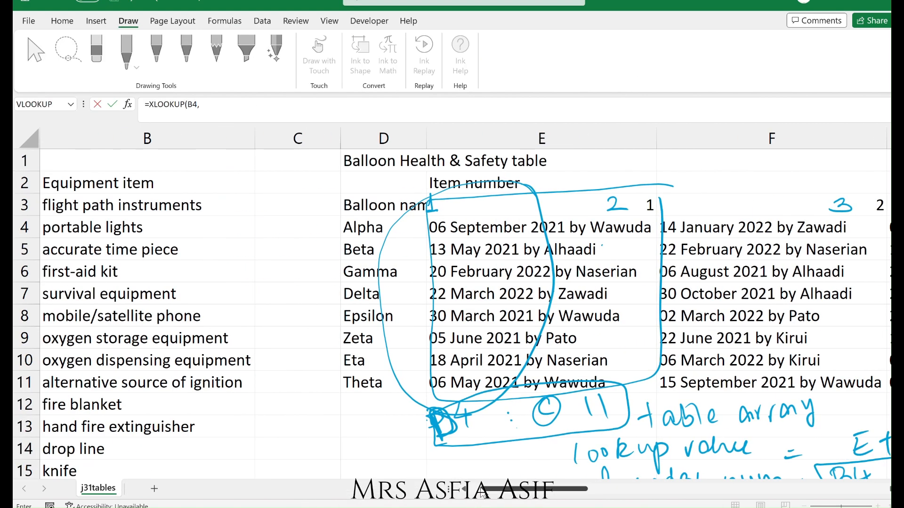
click(483, 493)
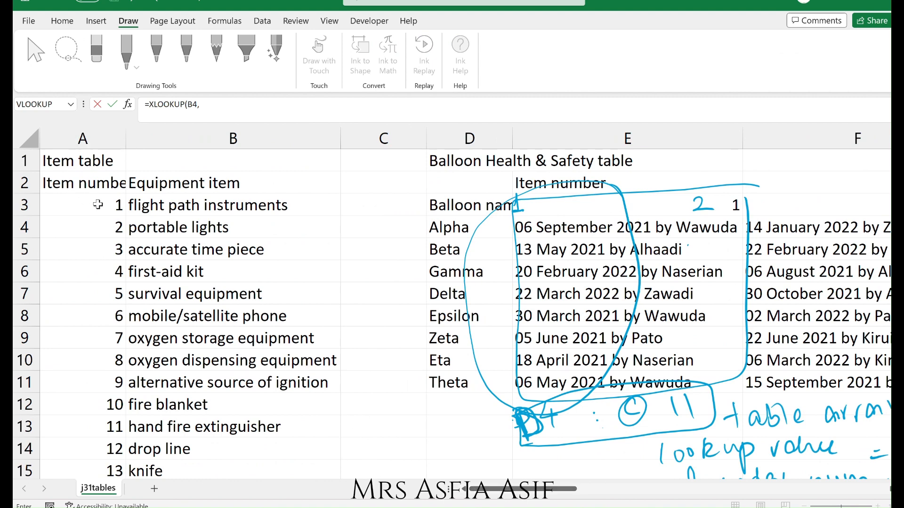
drag(96, 204, 111, 425)
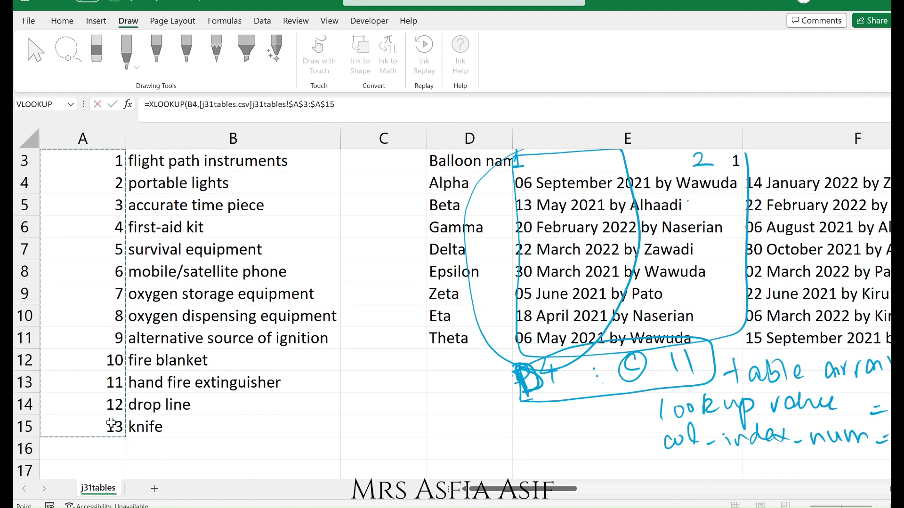
click(376, 104)
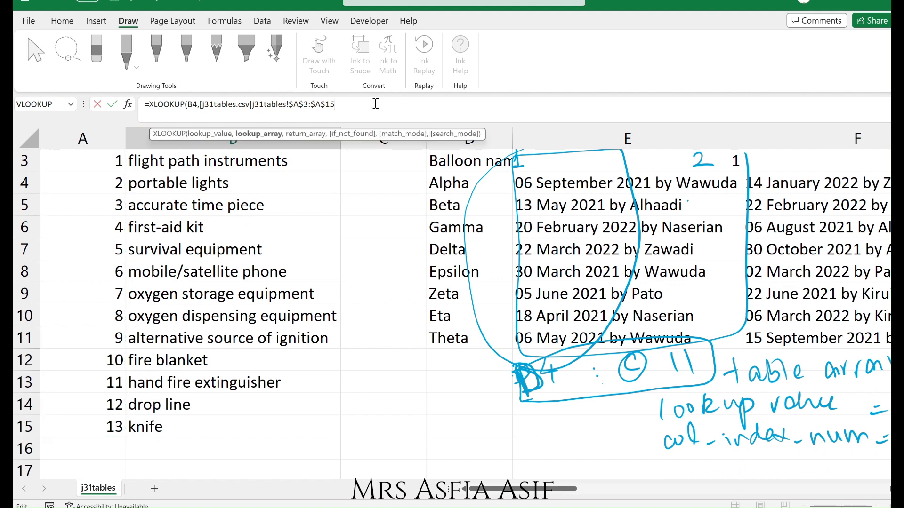
text(,)
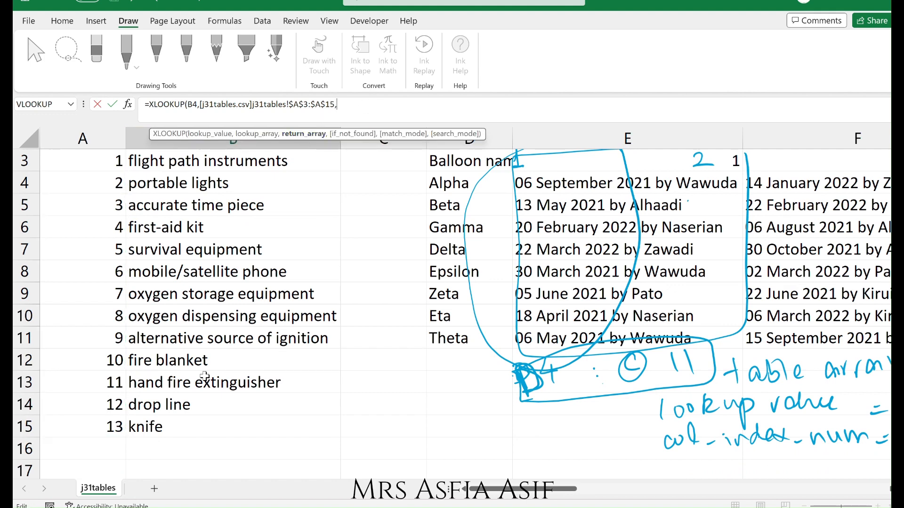
drag(210, 426, 242, 205)
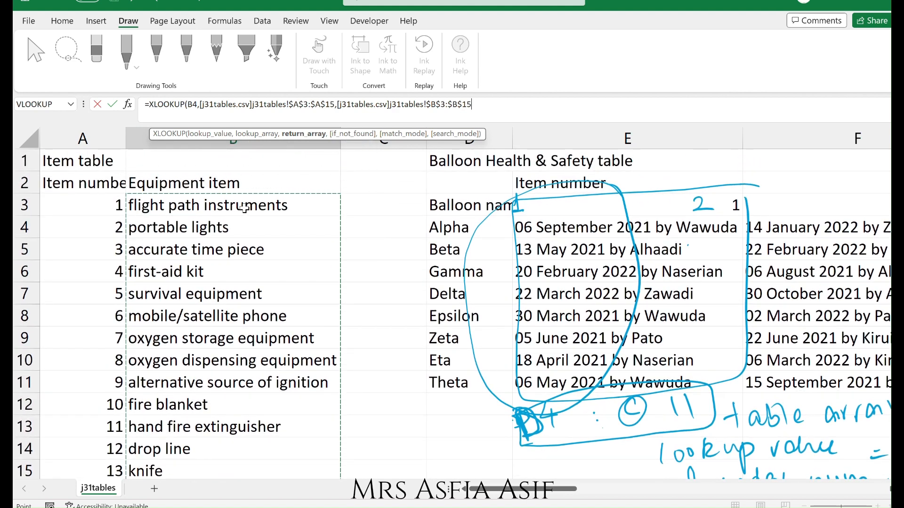
Try adding the exact-match mode argument, then remove the optional arguments and enter the XLOOKUP formula.
text(,)
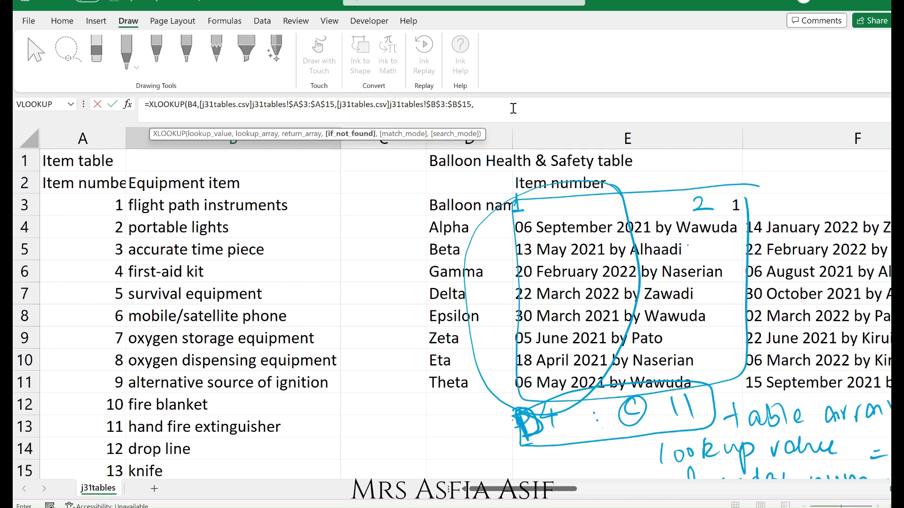
text(,)
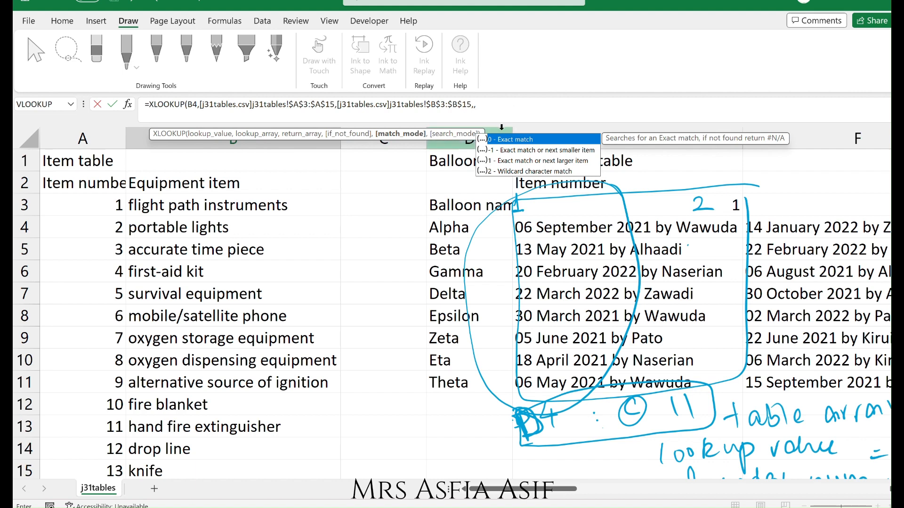
double_click(505, 139)
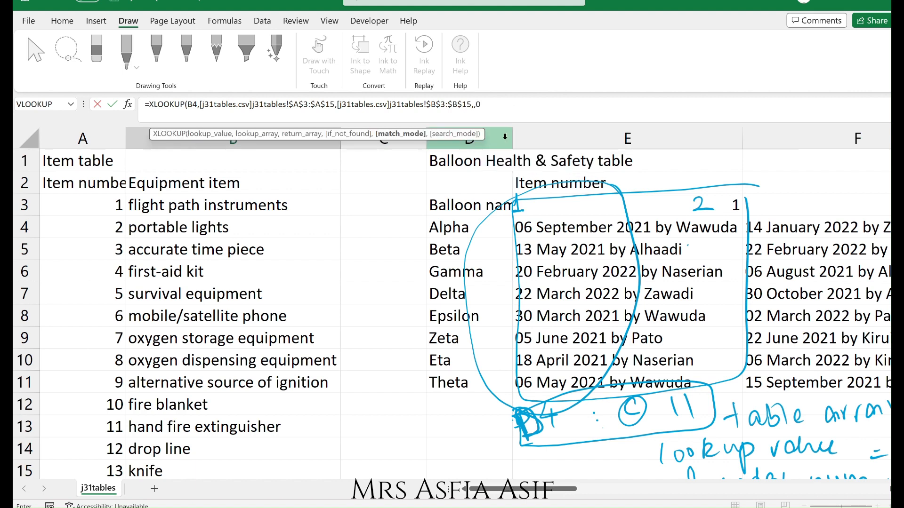
text(,)
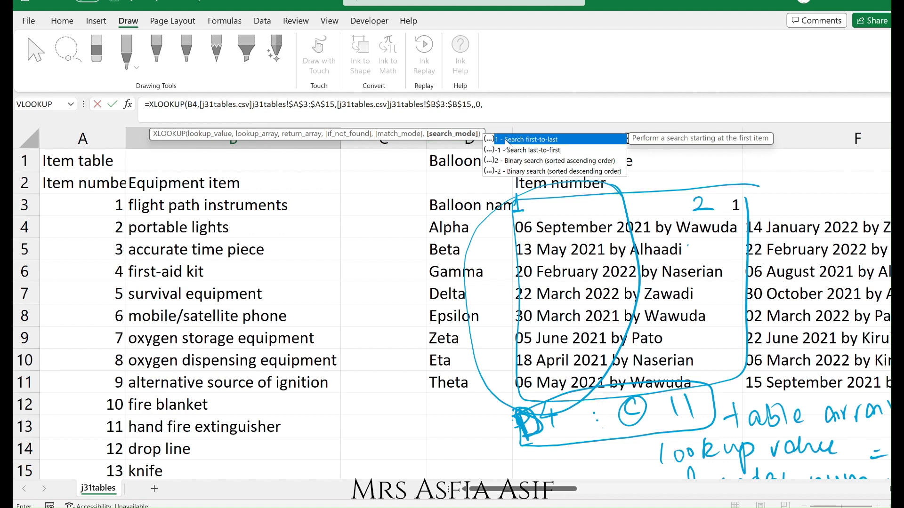
click(501, 111)
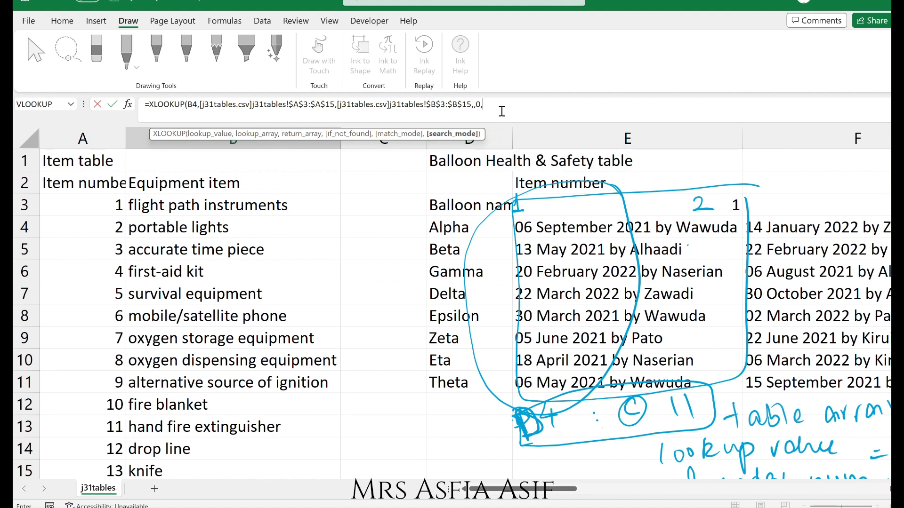
key(BackSpace)
key(BackSpace)
key(BackSpace)
key(BackSpace)
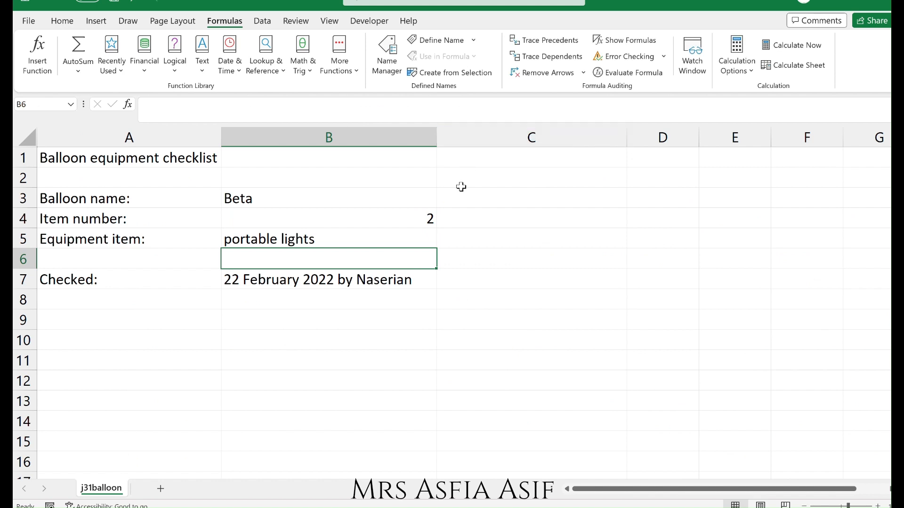
Open B5 for editing to review the XLOOKUP formula, then leave it unchanged.
click(404, 243)
double_click(404, 244)
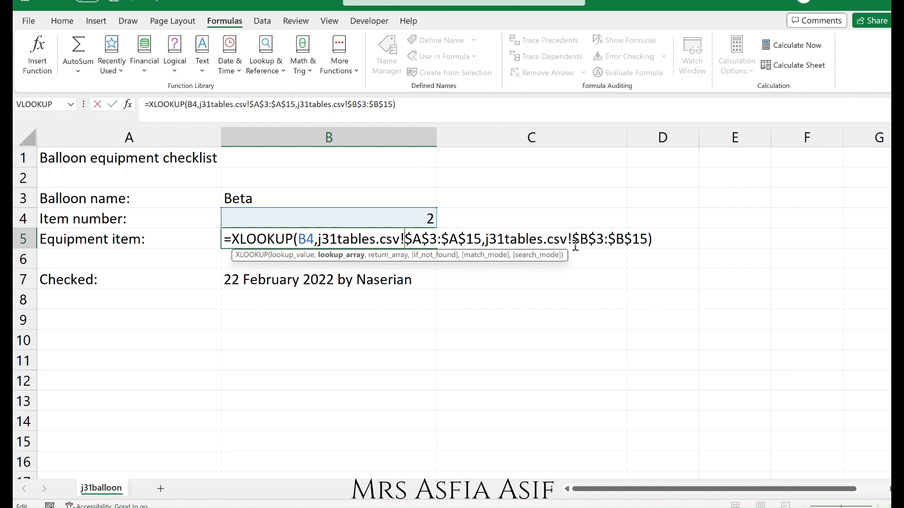
click(571, 283)
key(Escape)
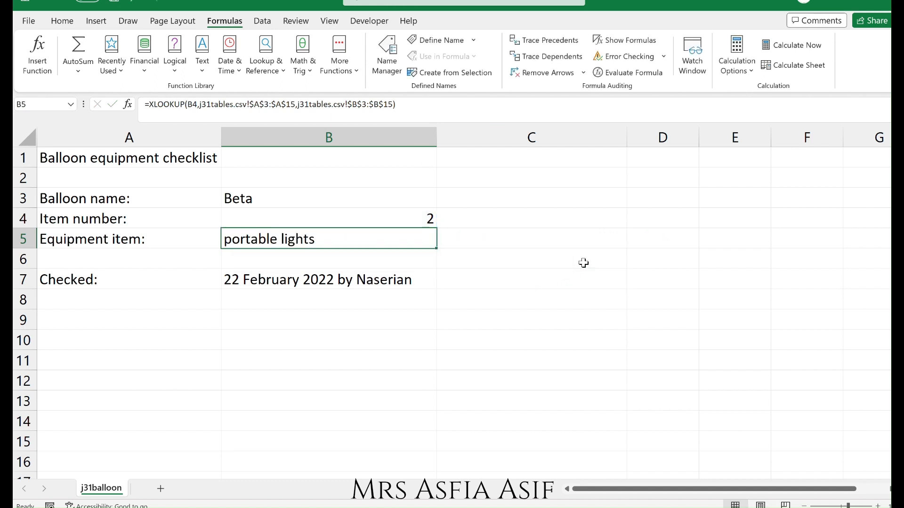